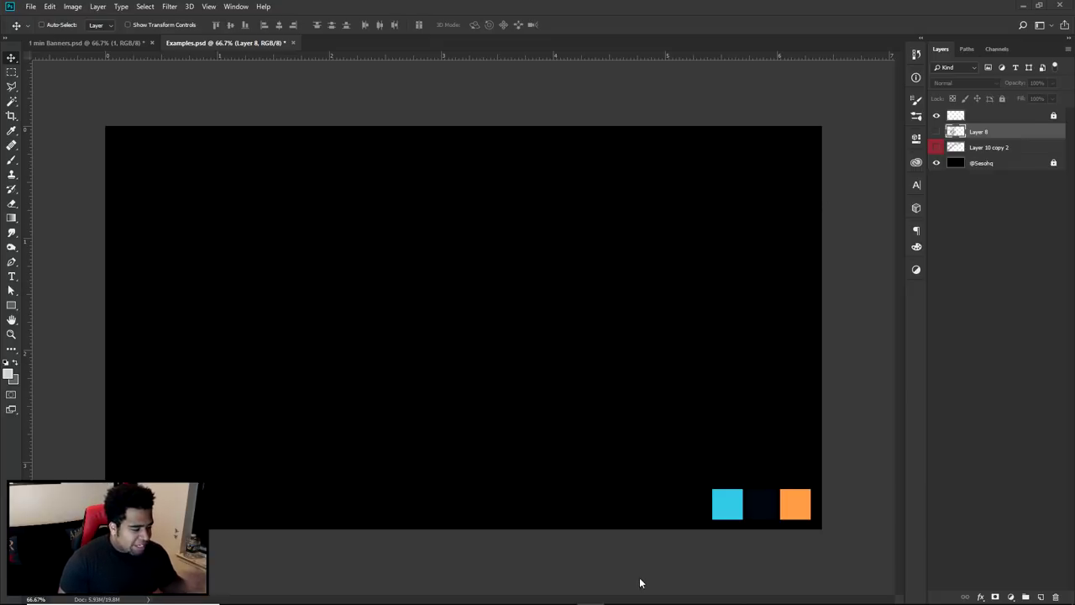
- Switch to the browser to view the YouTube channel's uploaded videos, and return to Photoshop
mouse_move(639, 600)
click(508, 594)
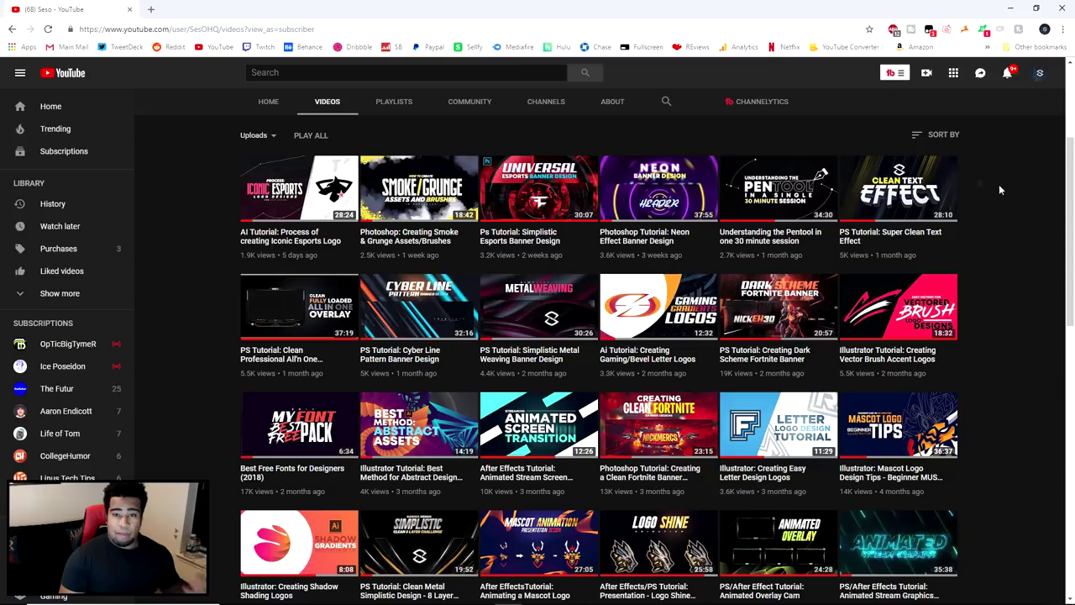
right_click(128, 82)
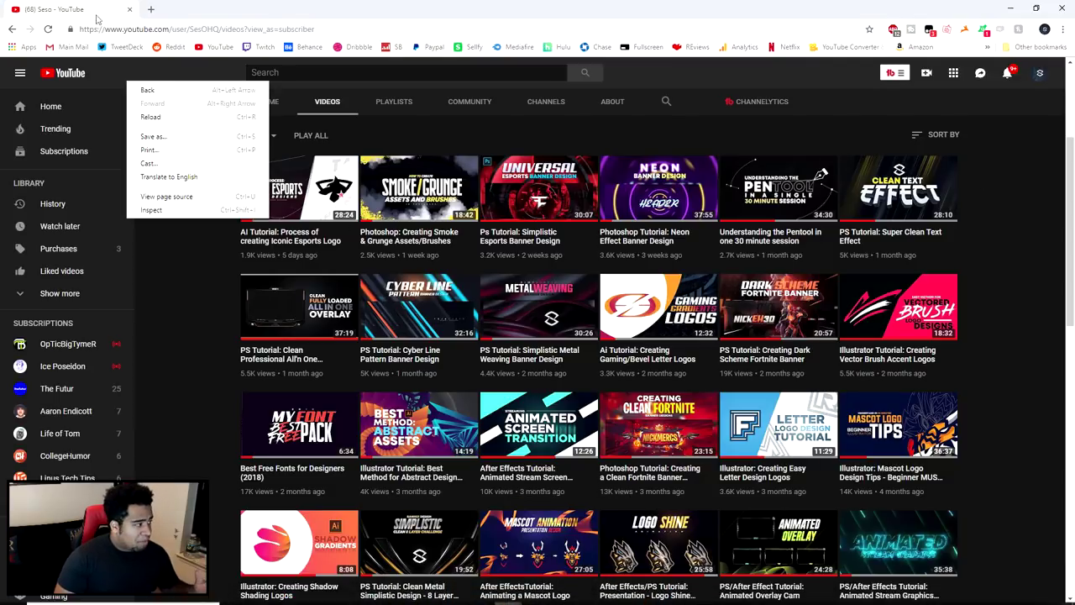
click(673, 593)
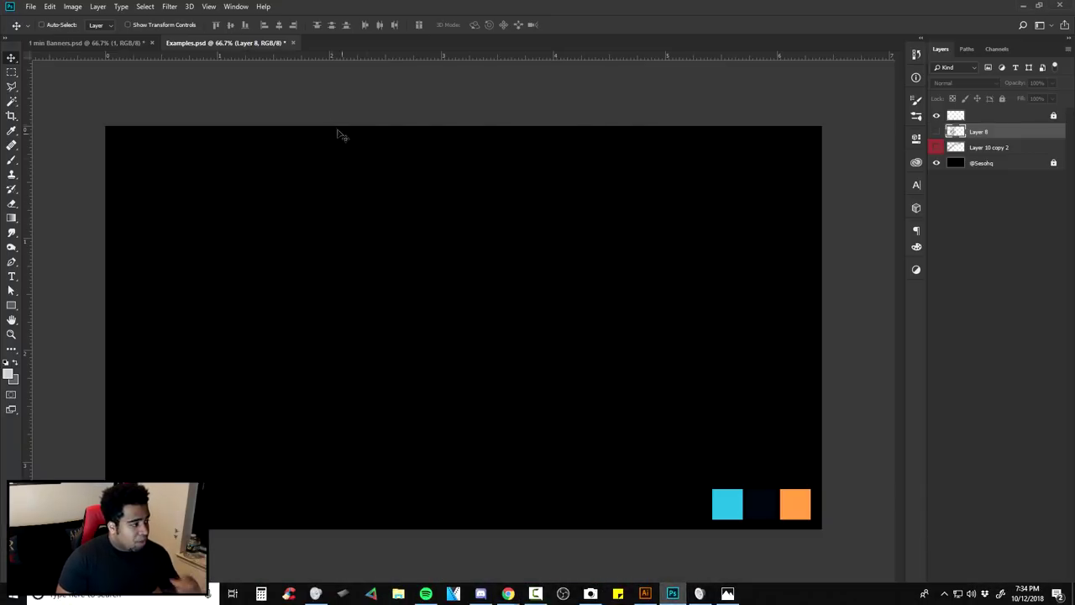
- In 1 min Banners.psd, compare the two banner designs by alternating the visibility of groups 1 and 2
click(122, 42)
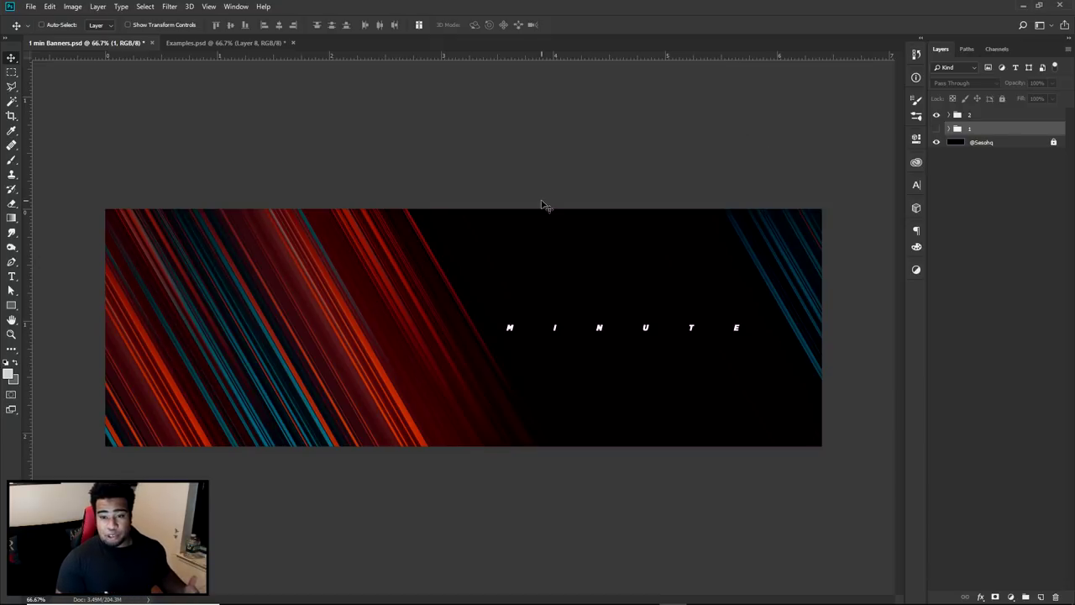
click(937, 114)
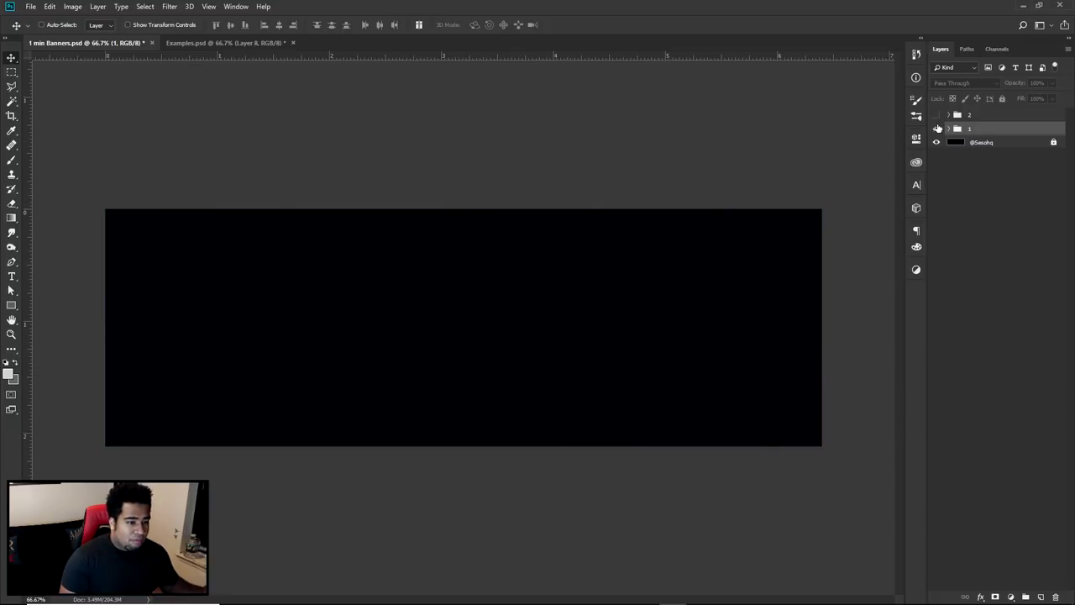
click(937, 127)
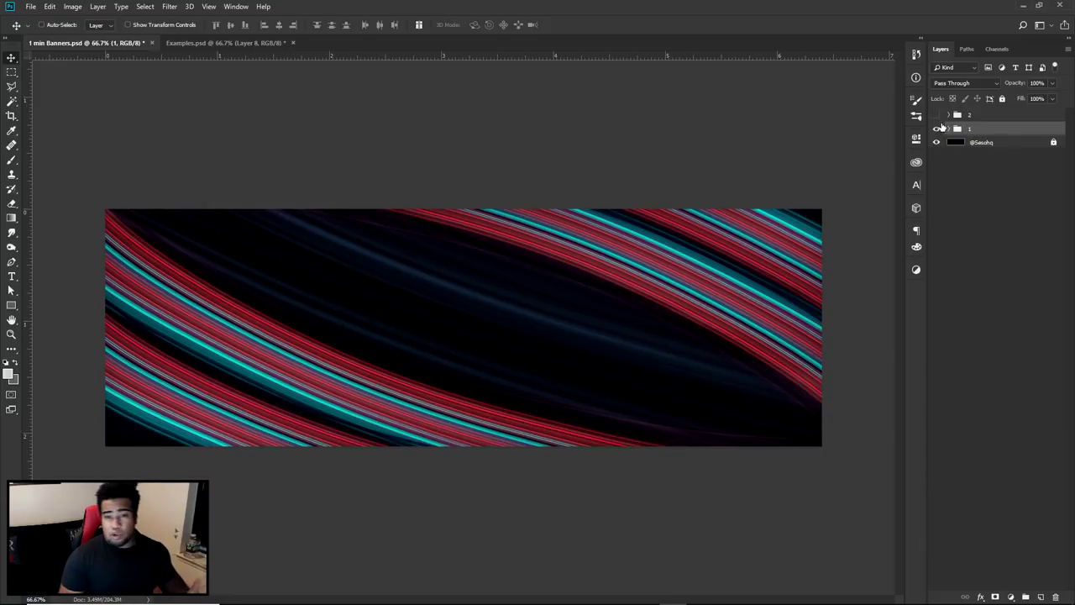
click(937, 129)
click(938, 115)
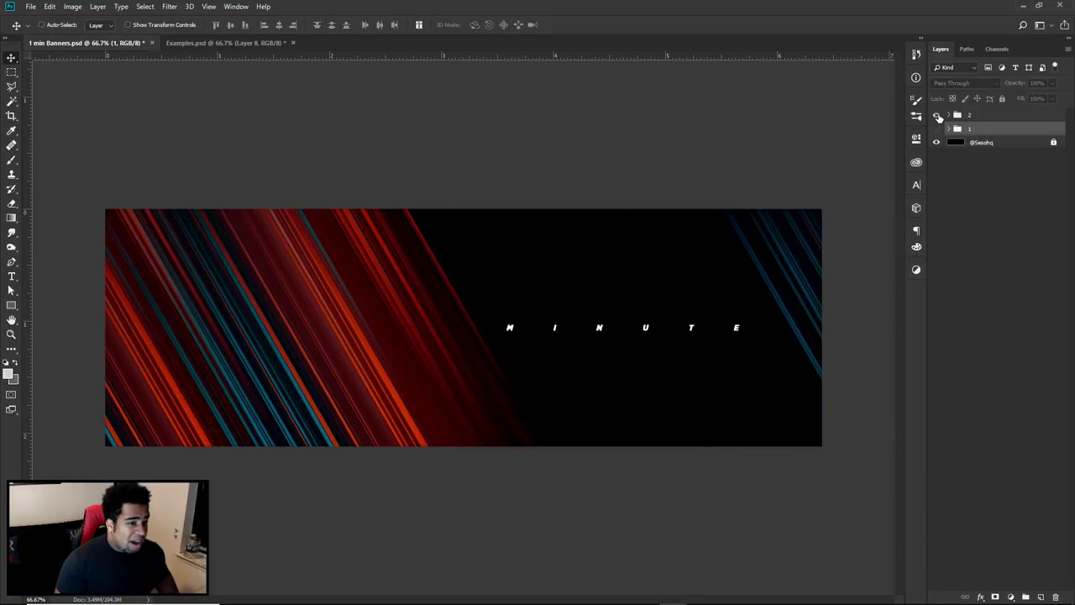
click(938, 115)
click(937, 128)
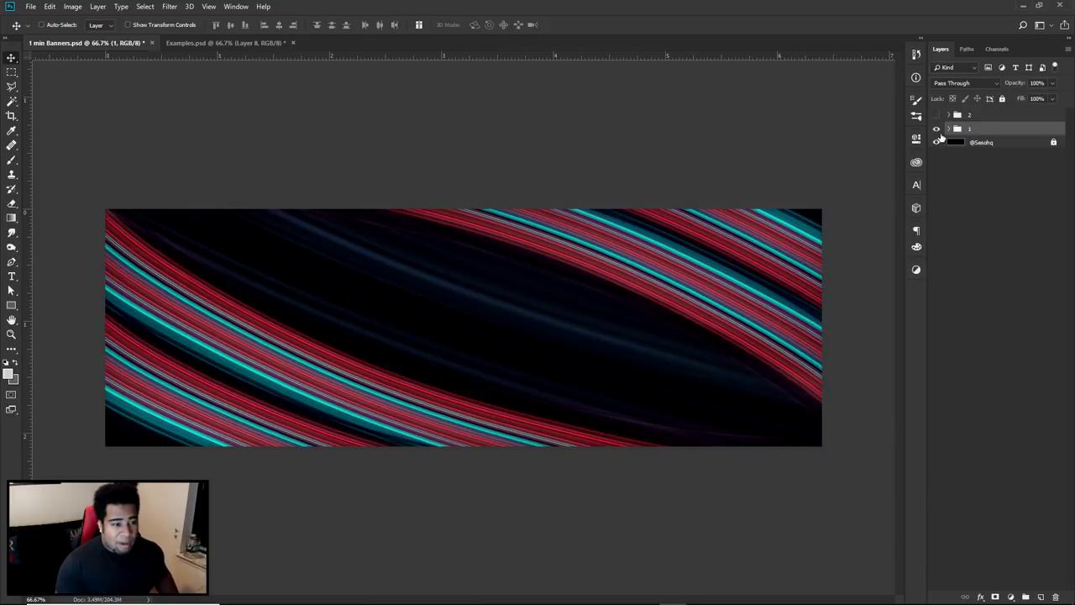
click(937, 129)
click(937, 115)
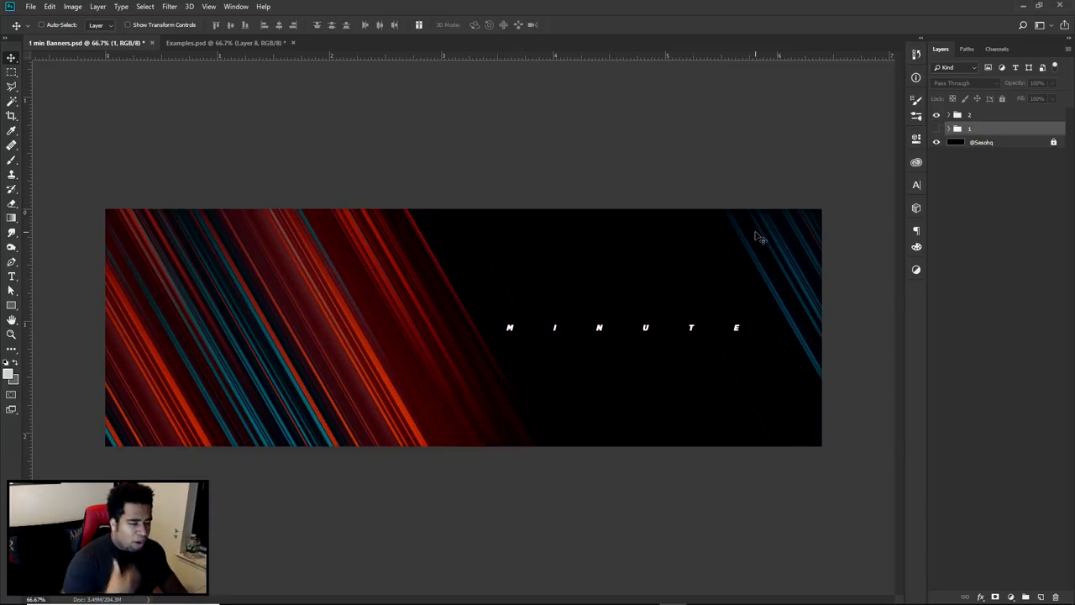
click(939, 116)
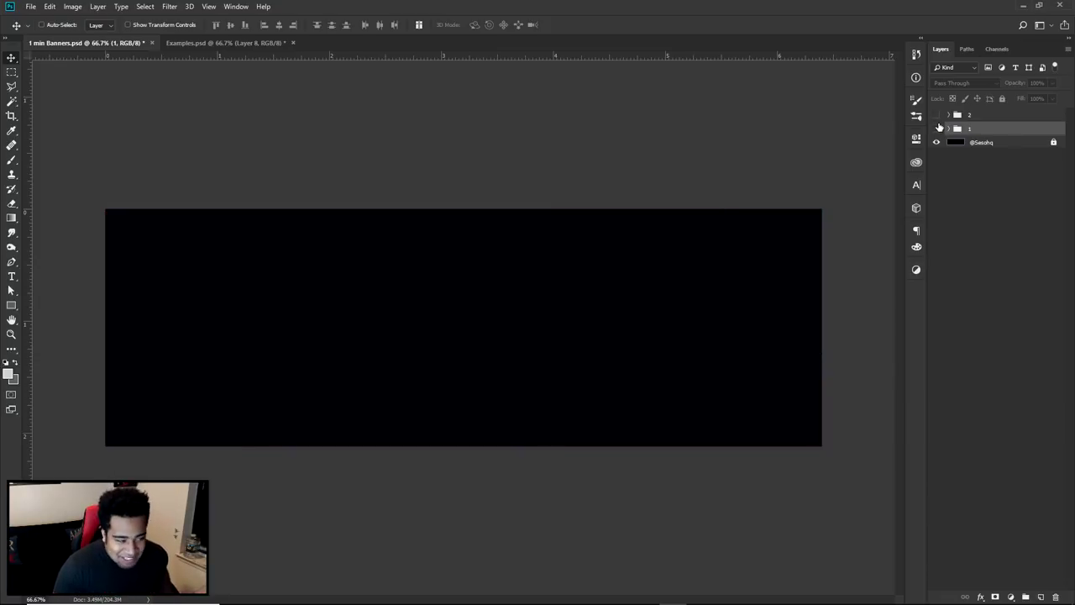
click(938, 128)
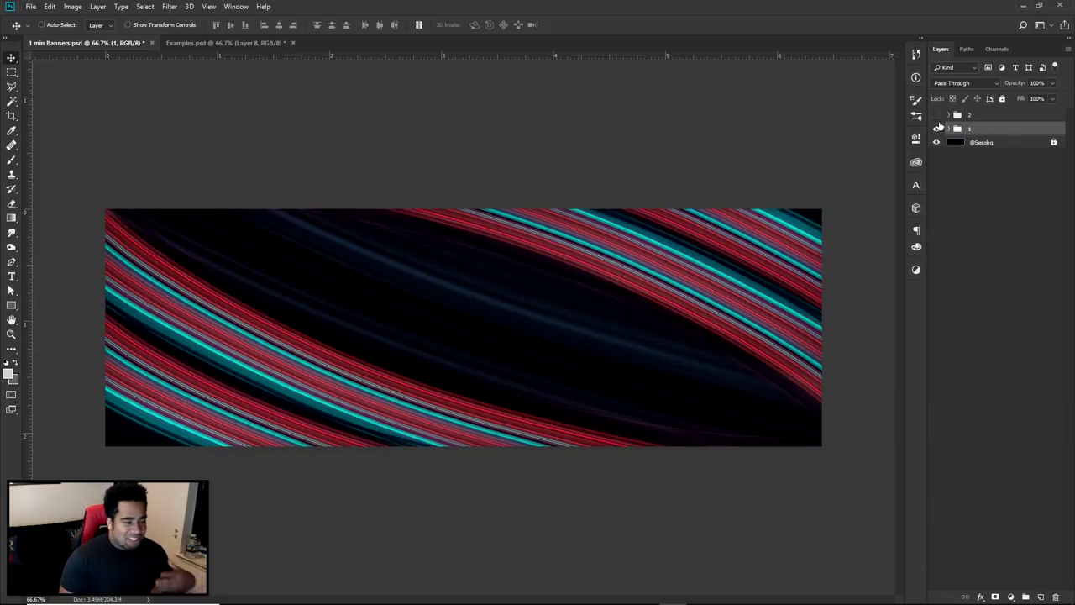
click(938, 116)
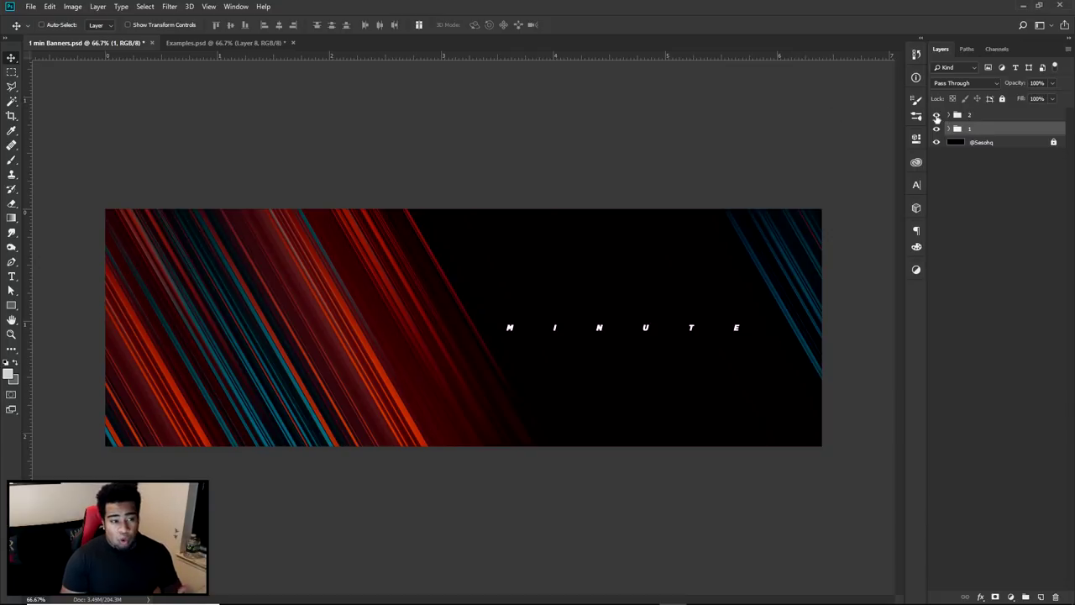
click(937, 116)
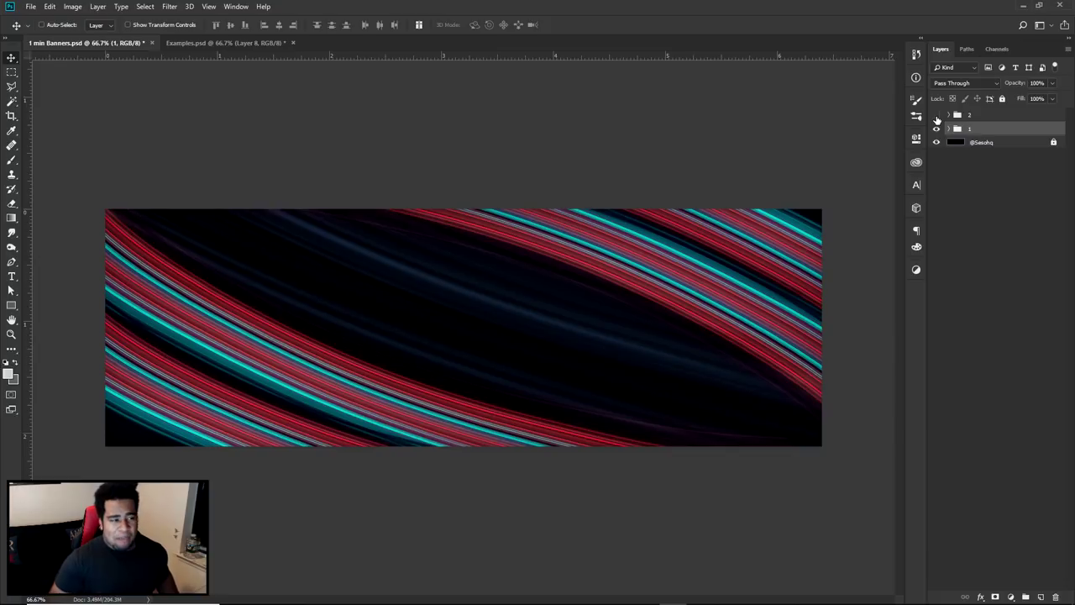
- Switch to Examples.psd, show Layer 8 and move its blue and orange splatter to the middle of the canvas
click(223, 41)
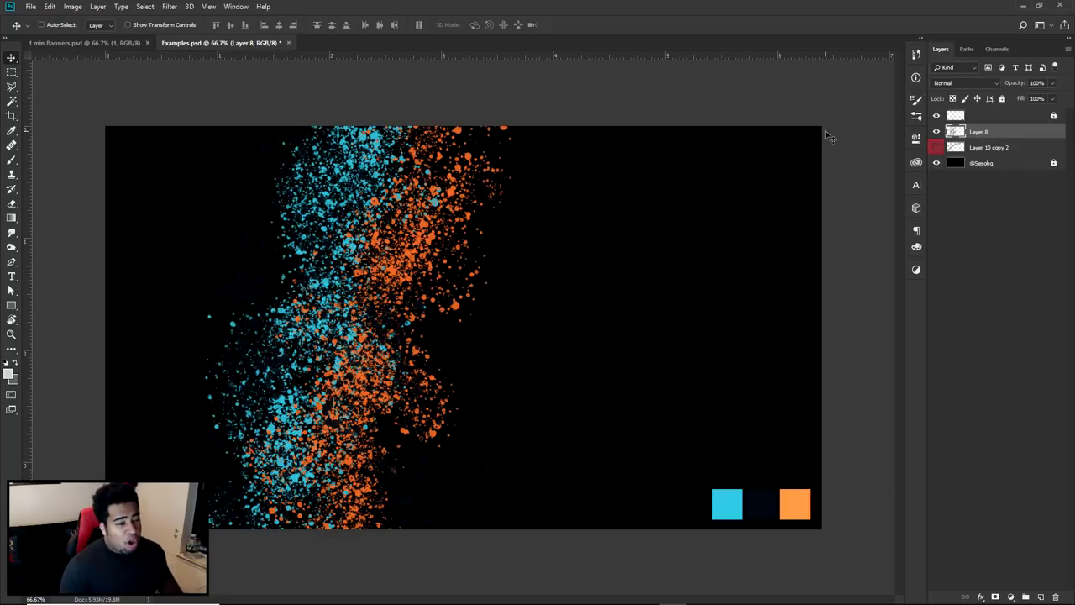
drag(400, 262, 519, 267)
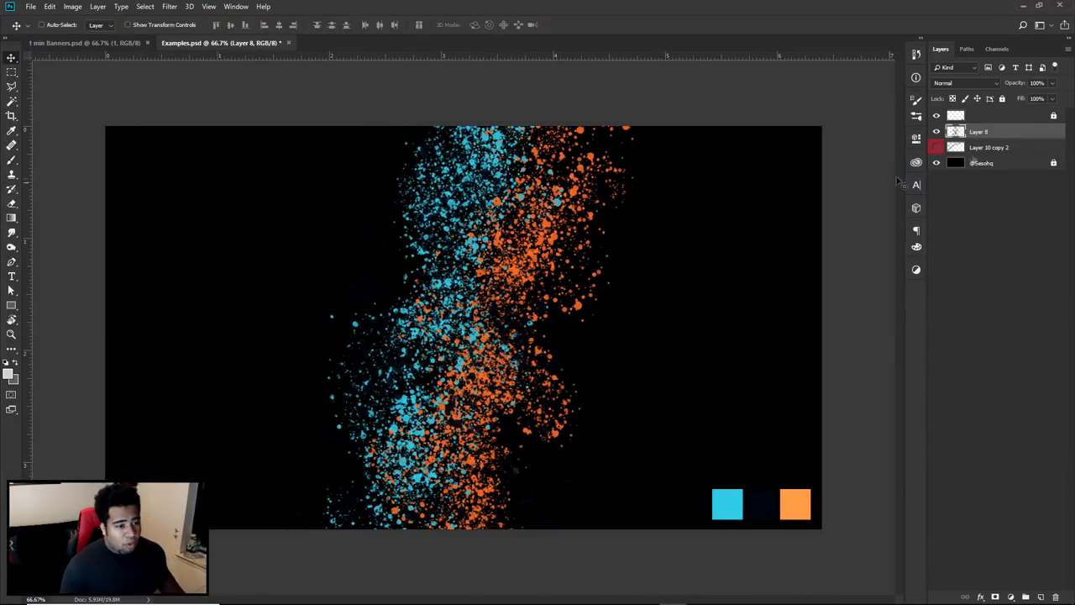
- Hide Layer 8, show Layer 10 copy 2 and move its curved stripes toward the canvas's upper-left corner
click(937, 131)
click(936, 147)
click(952, 144)
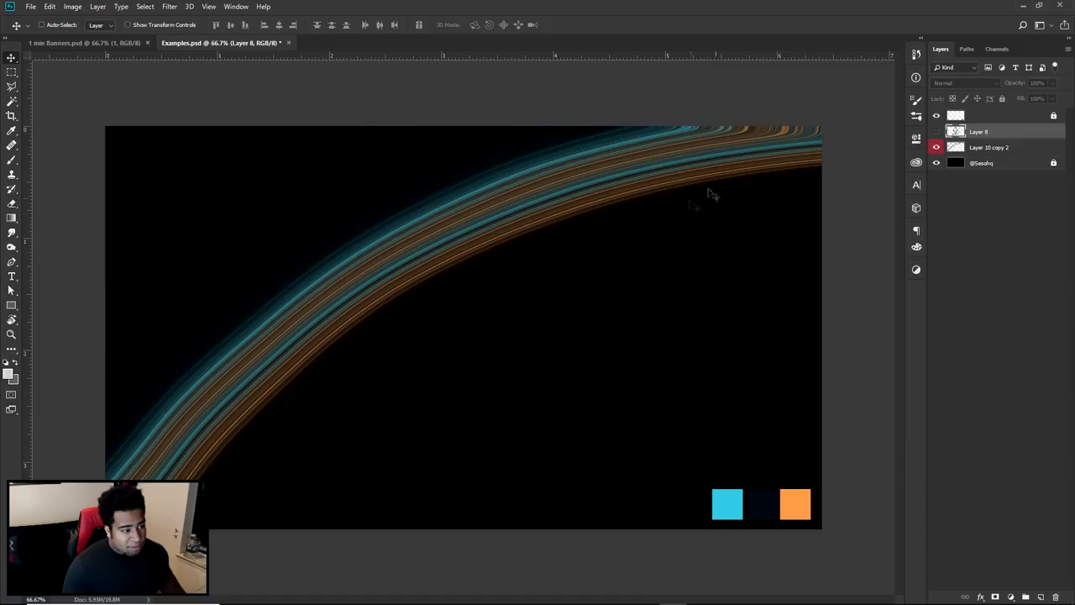
mouse_move(521, 333)
mouse_down()
mouse_move(635, 248)
mouse_move(378, 226)
mouse_move(380, 214)
mouse_up()
scroll(308, 192, up, 2)
scroll(305, 195, down, 2)
scroll(305, 195, down, 1)
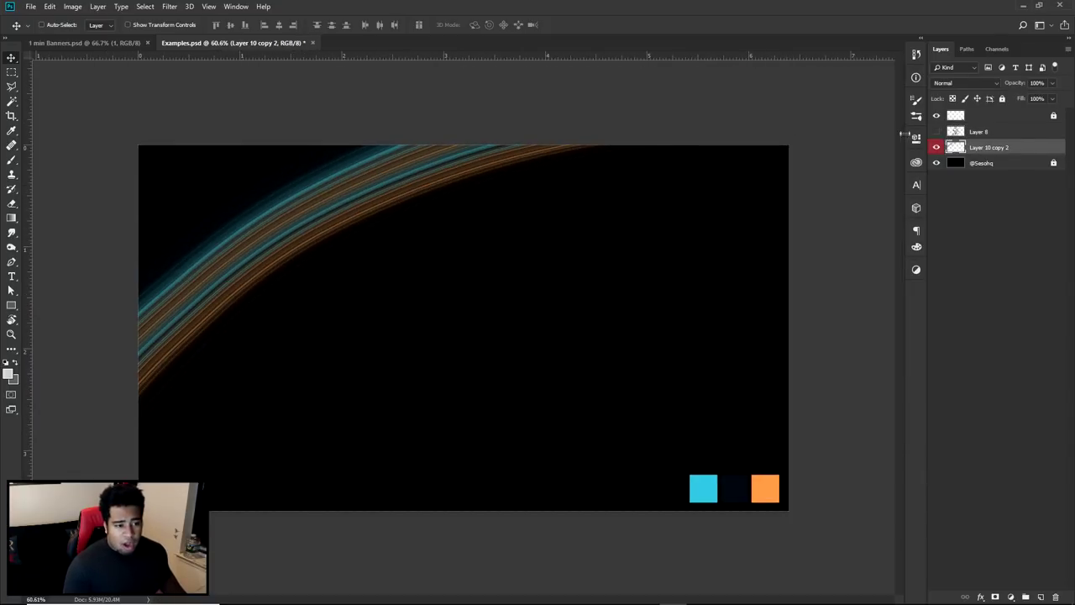
- Hide Layer 10 copy 2, and show and select Layer 8 again
click(937, 147)
click(937, 131)
click(979, 132)
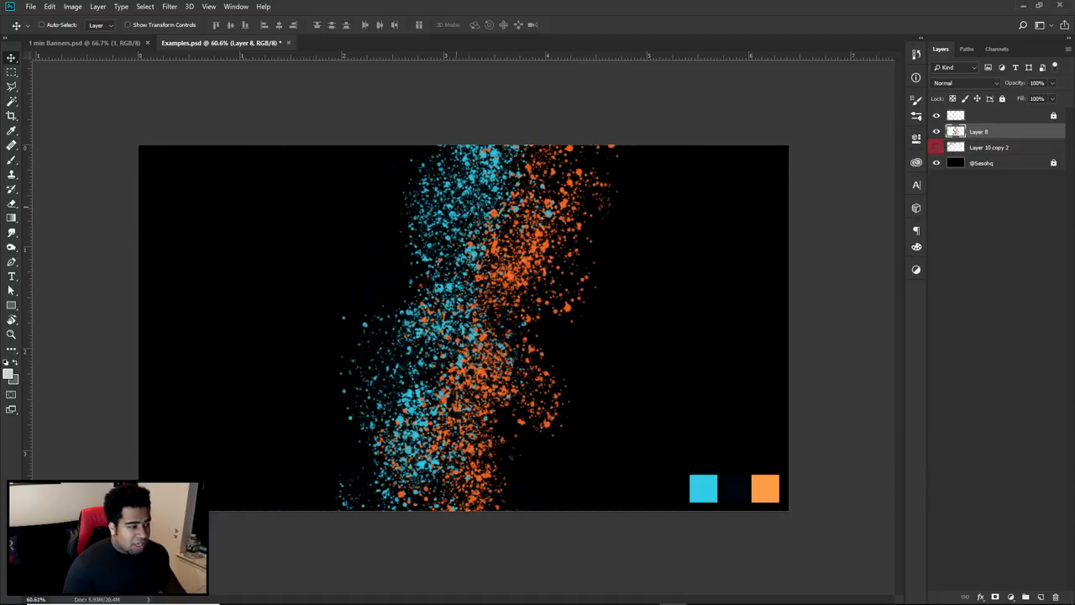
- Choose a rough brush from the Align Update set and add a new layer above Layer 8
key(b)
right_click(690, 219)
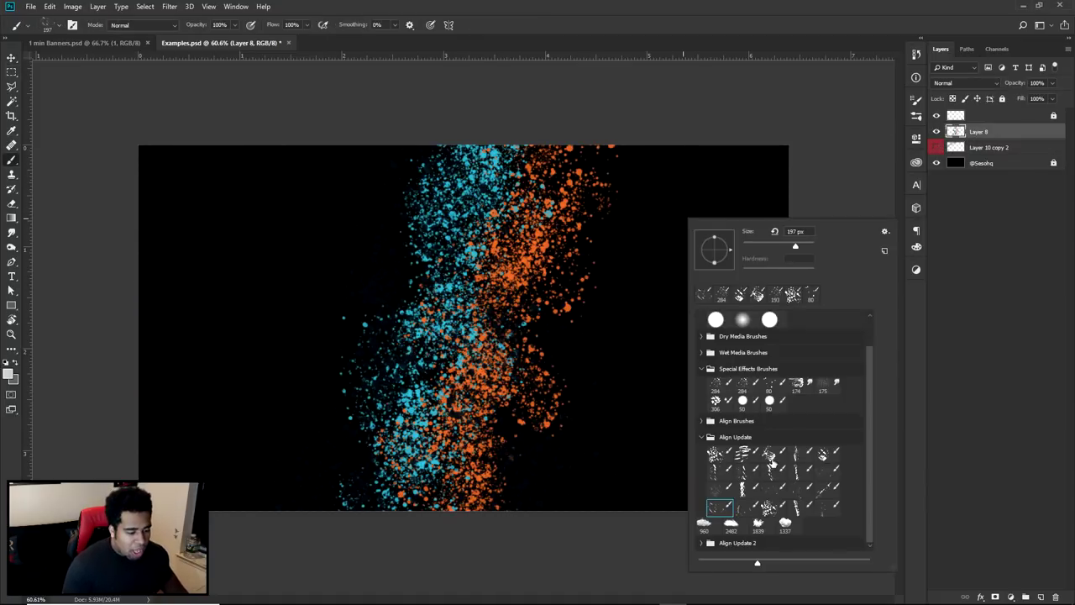
click(769, 454)
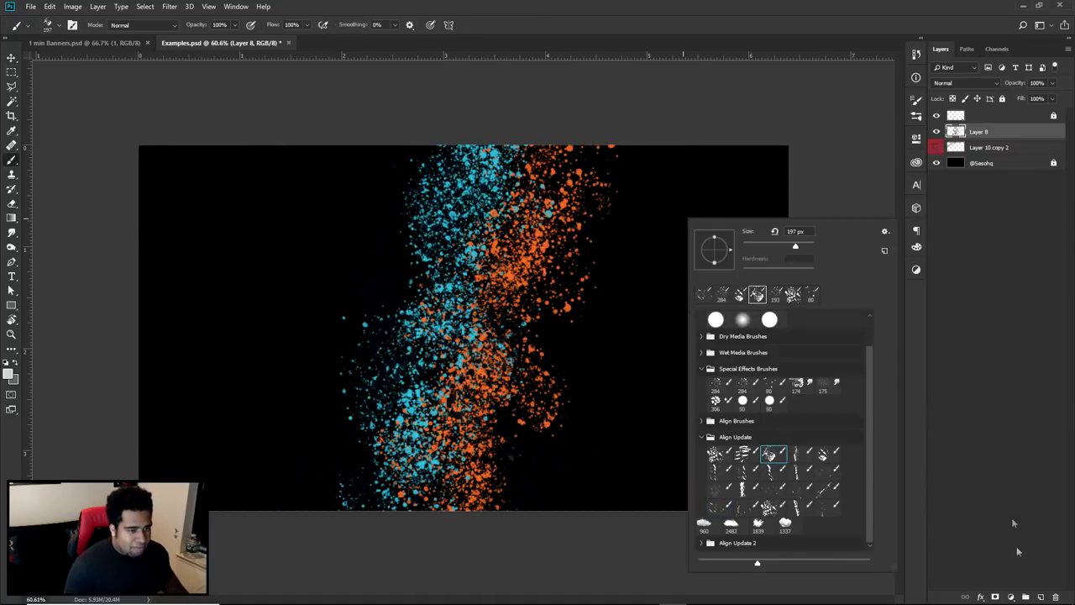
click(1041, 596)
click(1041, 597)
- Try vertical brush strokes near the canvas's left side on the new layer and undo them
mouse_move(263, 168)
mouse_down()
mouse_move(241, 530)
mouse_move(252, 269)
mouse_move(277, 143)
mouse_move(227, 504)
mouse_move(285, 268)
mouse_up()
key(ctrl+z)
key(ctrl+z)
key(ctrl+z)
key(ctrl+z)
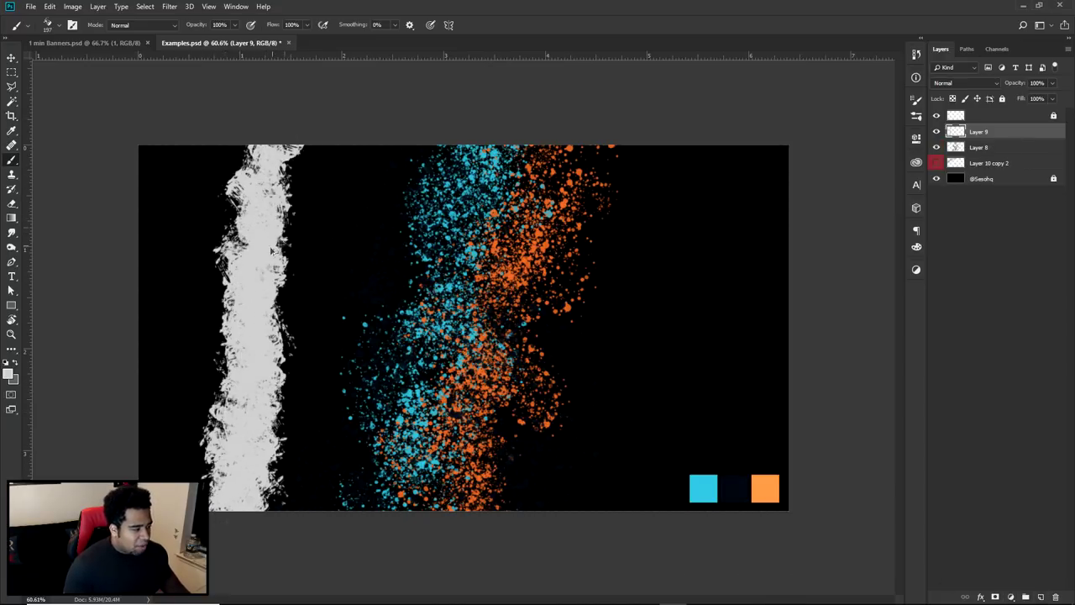
- Paint a tall rough light-grey stroke on the new layer and move it to the canvas's right side
mouse_move(265, 217)
mouse_down()
mouse_move(223, 354)
mouse_move(281, 496)
mouse_up()
key(v)
drag(277, 336, 713, 332)
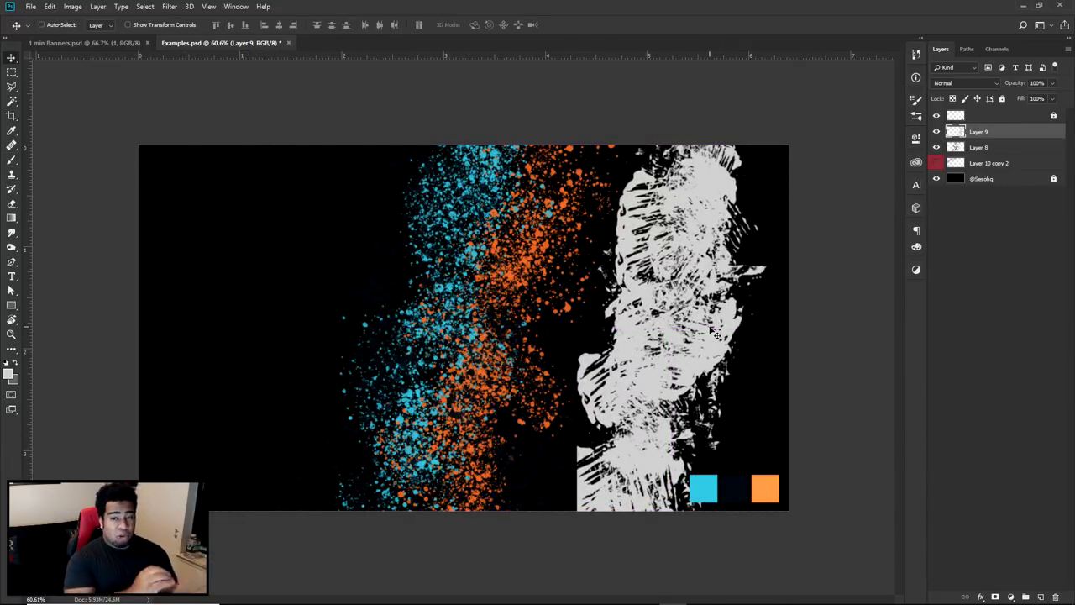
key(ctrl+plus)
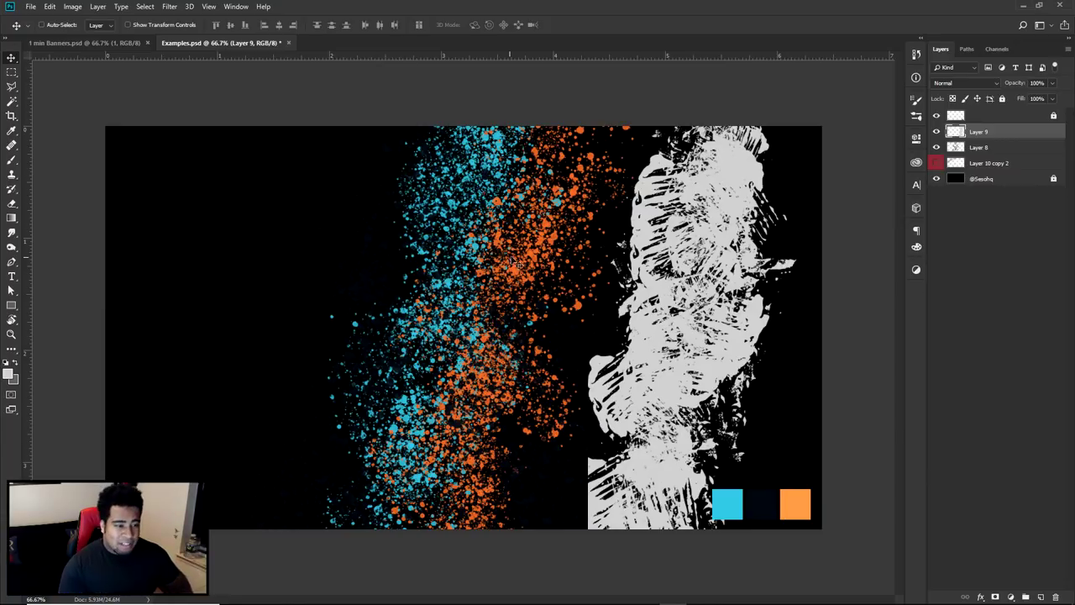
- Hide Layer 9, select Layer 8 and move its splatter back toward the canvas's left side
click(937, 131)
click(984, 147)
drag(659, 324, 574, 315)
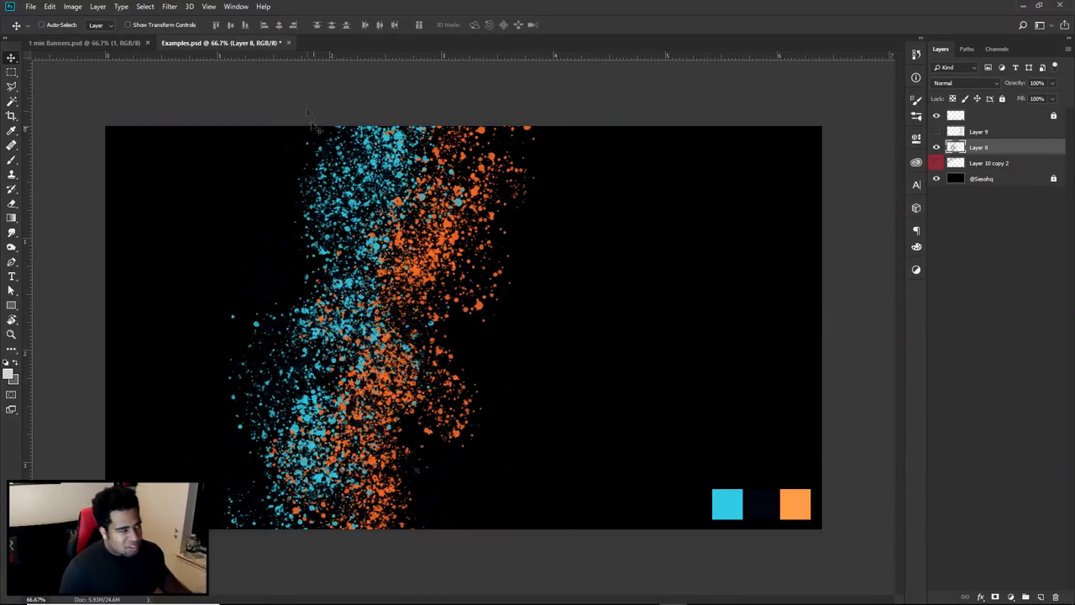
- Apply a Motion Blur to Layer 8 with an angle of 60° and a distance of 2000 pixels
click(147, 10)
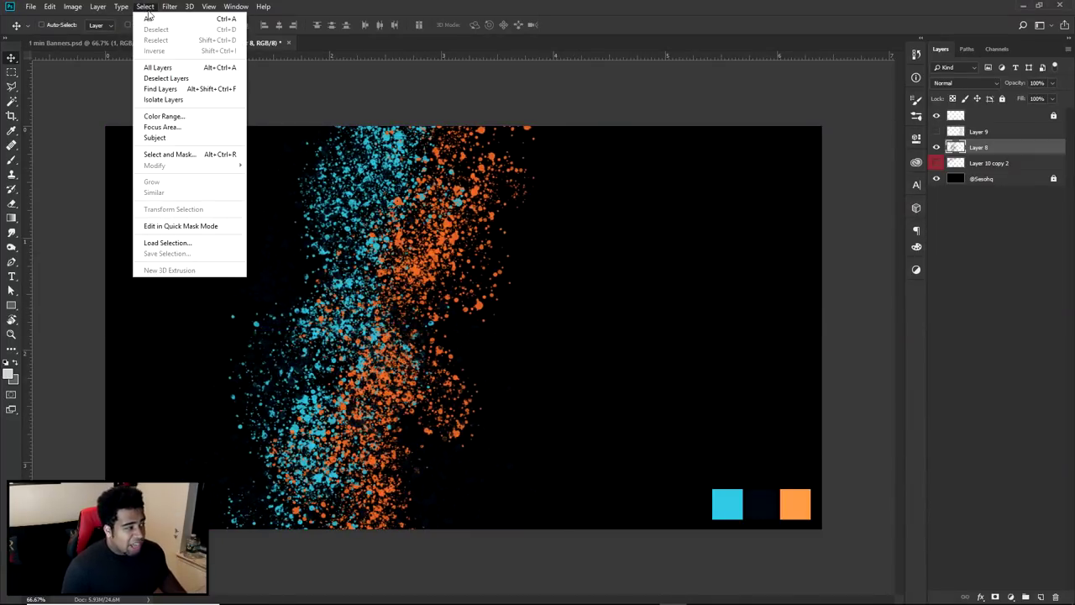
mouse_move(169, 7)
mouse_move(227, 133)
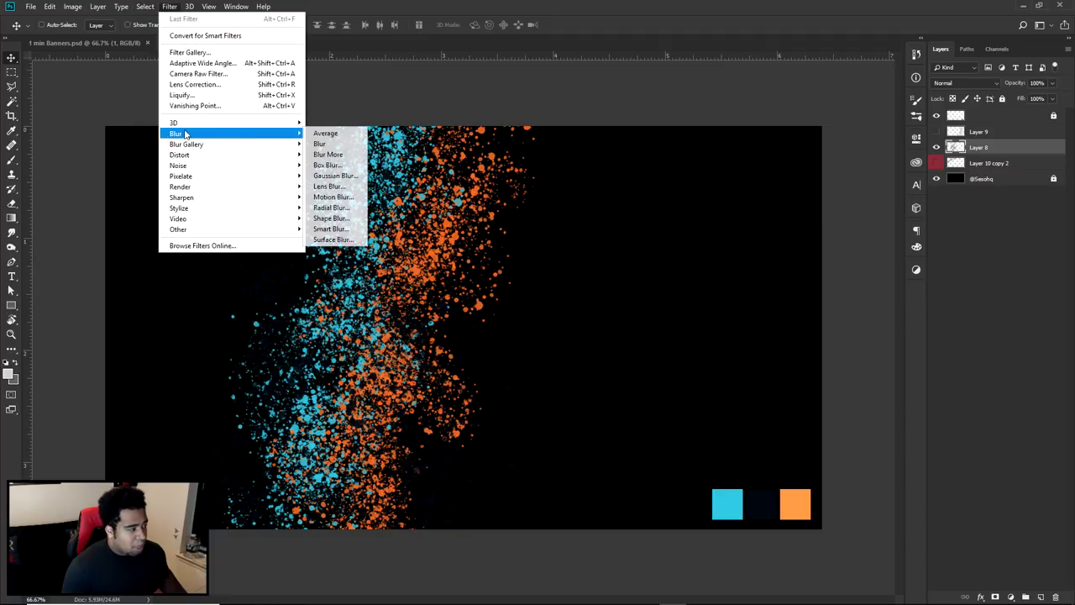
click(352, 199)
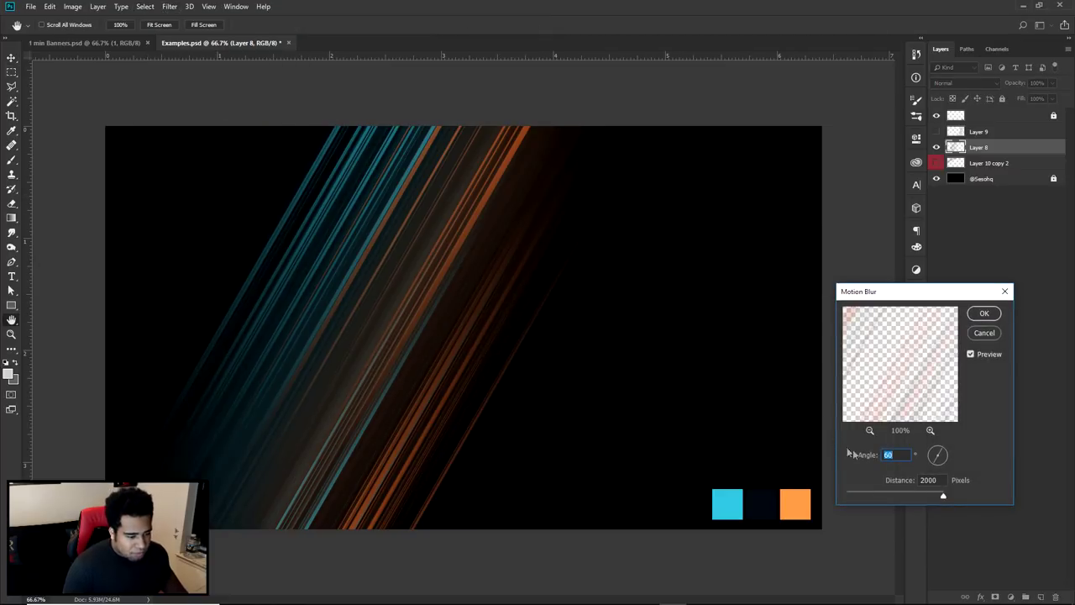
key(alt)
click(984, 312)
key(v)
- Examine the edges and colours of the blurred diagonal streaks up close
scroll(326, 250, up, 6)
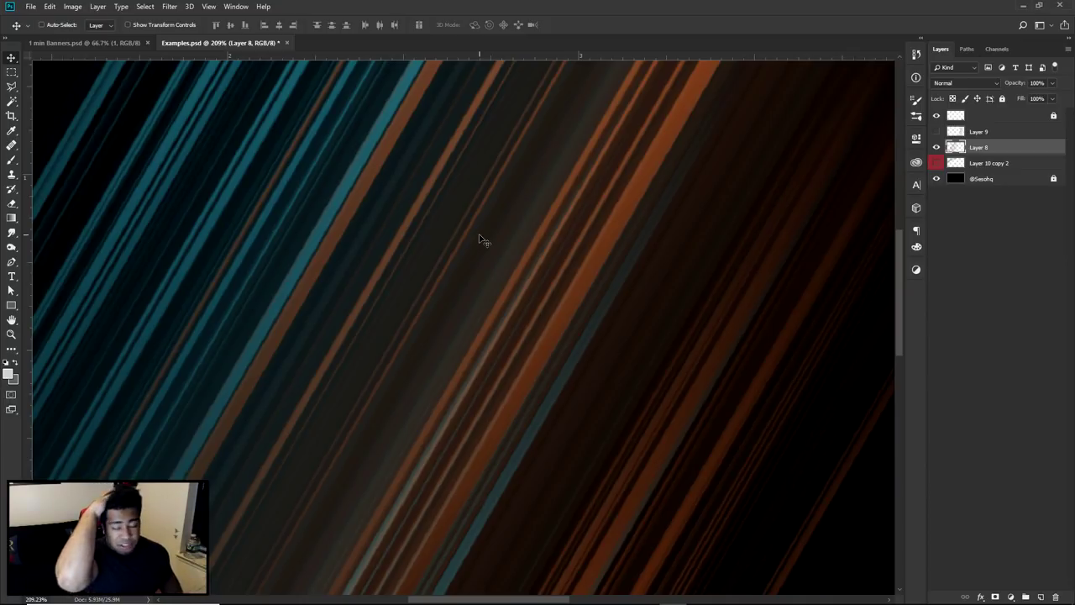
drag(484, 241, 360, 276)
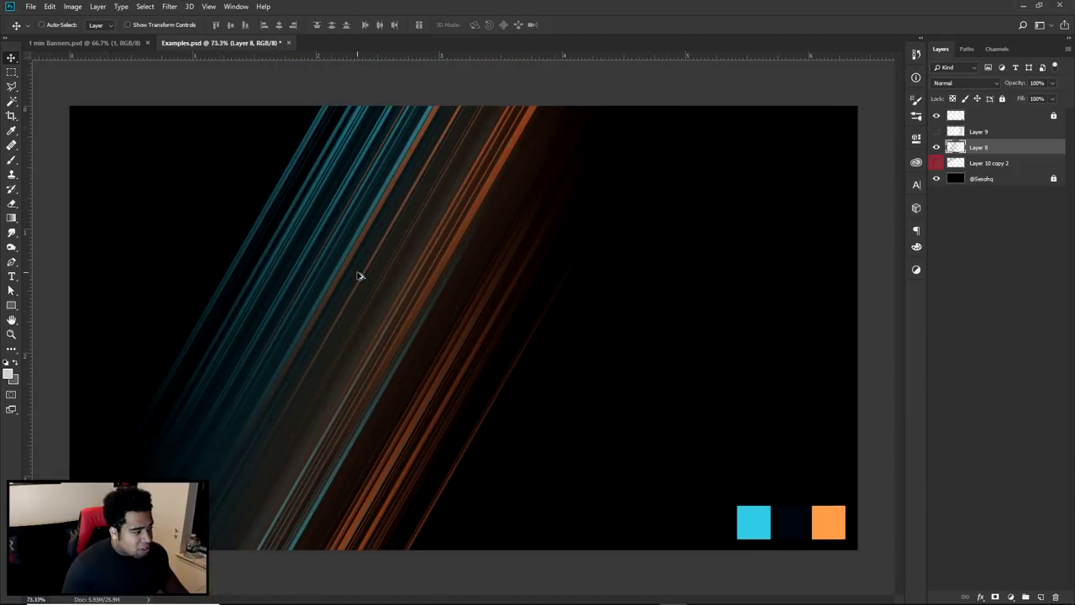
scroll(509, 378, up, 1)
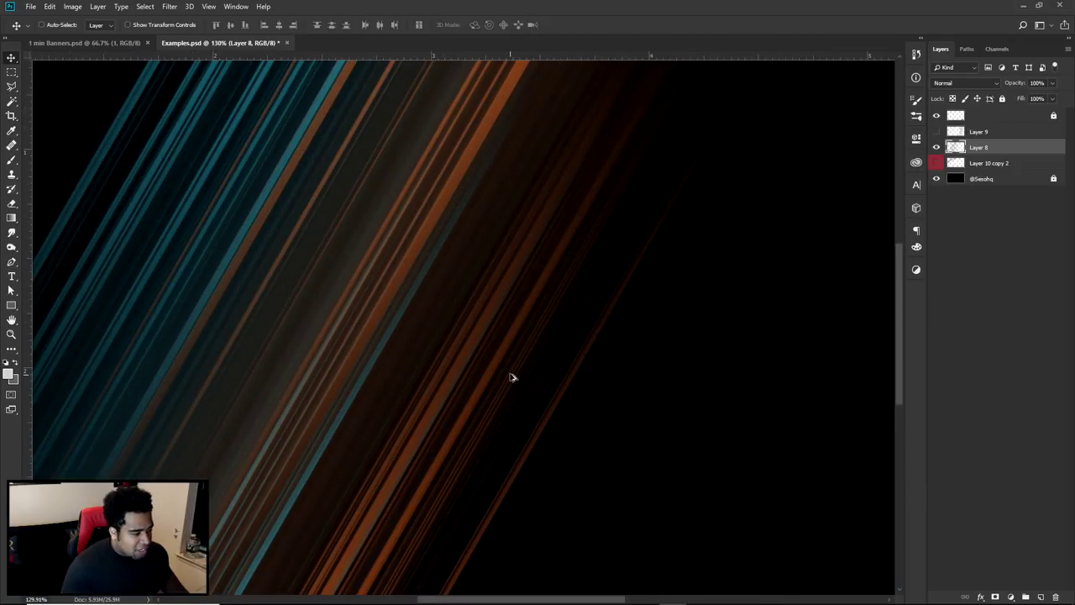
scroll(464, 330, up, 1)
scroll(465, 330, up, 3)
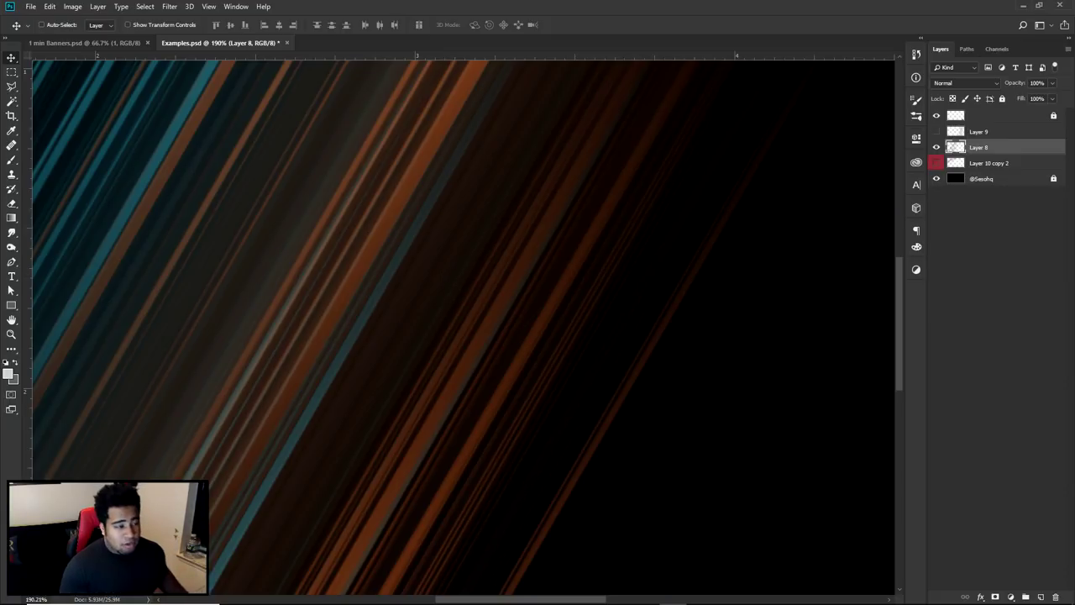
scroll(484, 227, down, 5)
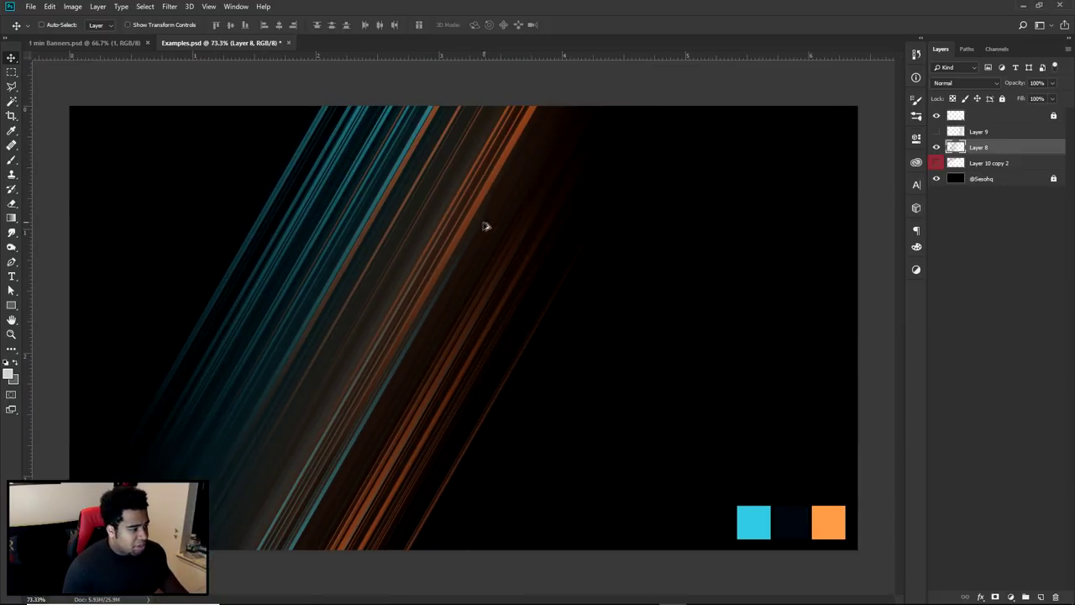
- Undo Layer 8's Motion Blur and start a new Motion Blur previewed at a 31 pixel distance
key(ctrl+z)
click(169, 6)
mouse_move(195, 137)
click(328, 197)
drag(881, 494, 863, 498)
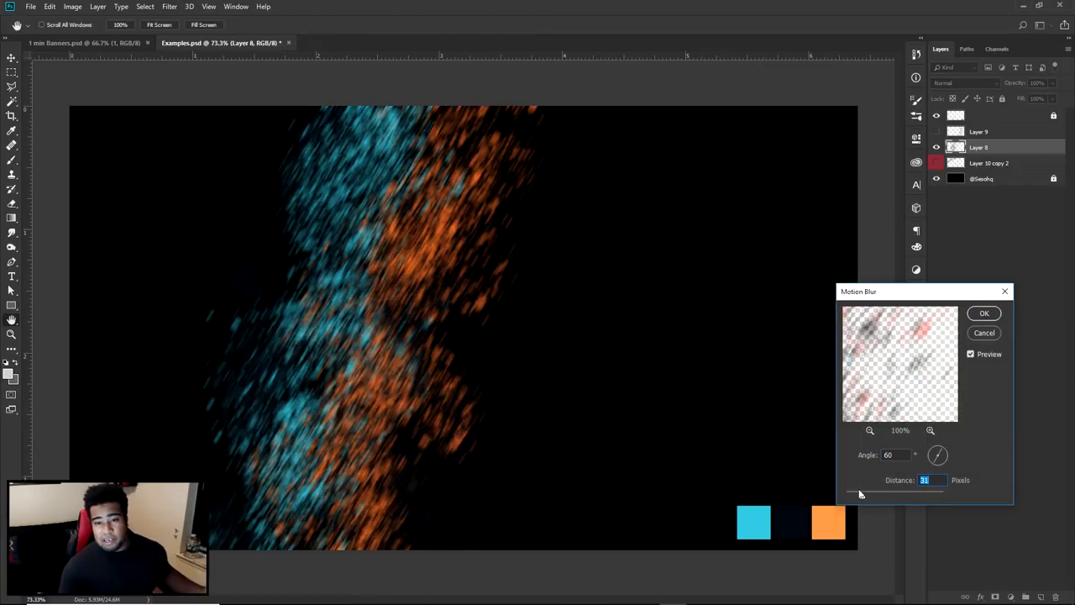
click(509, 593)
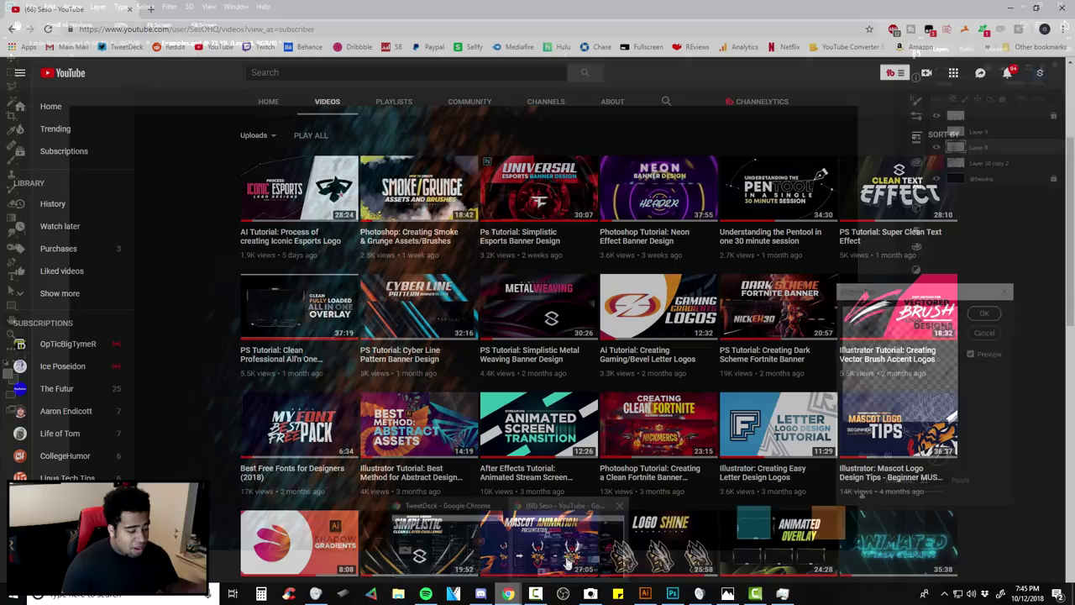
click(672, 593)
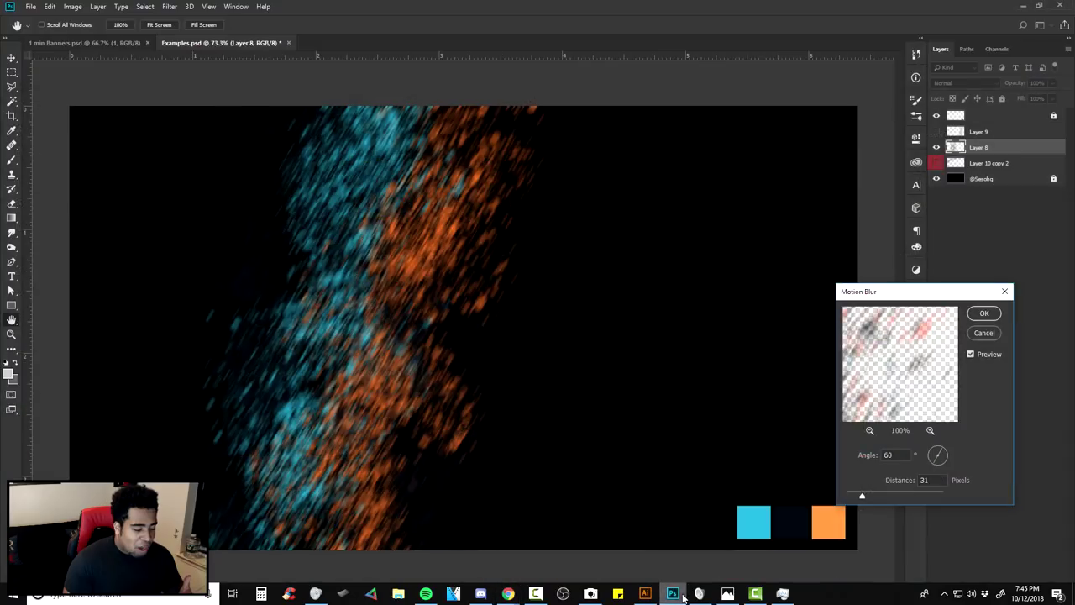
- Set the Motion Blur angle to 90° and the distance to 2000 pixels
double_click(895, 456)
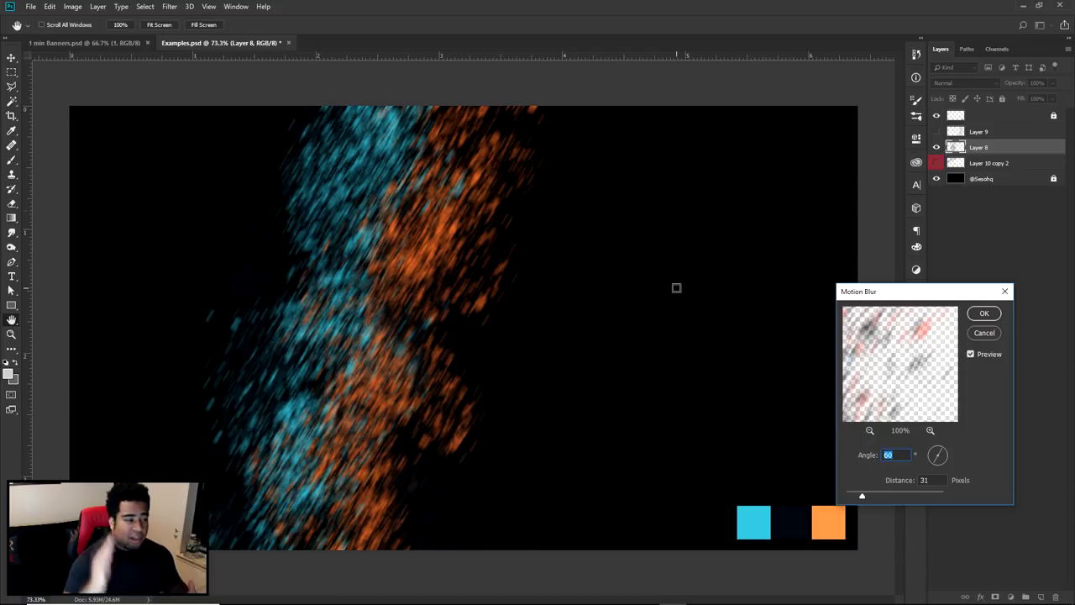
drag(945, 454, 938, 445)
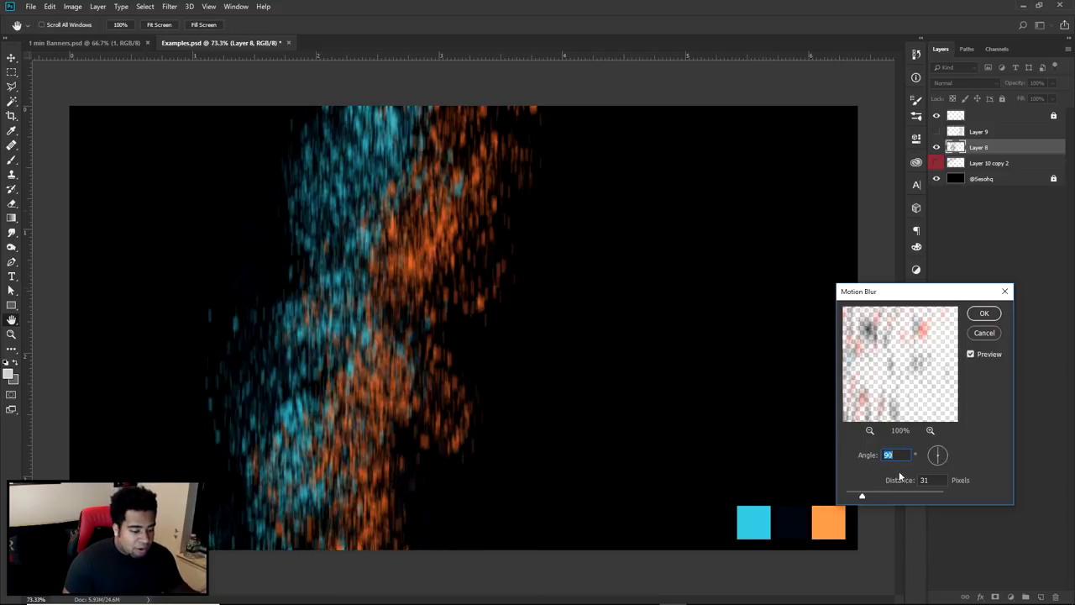
drag(889, 497, 943, 496)
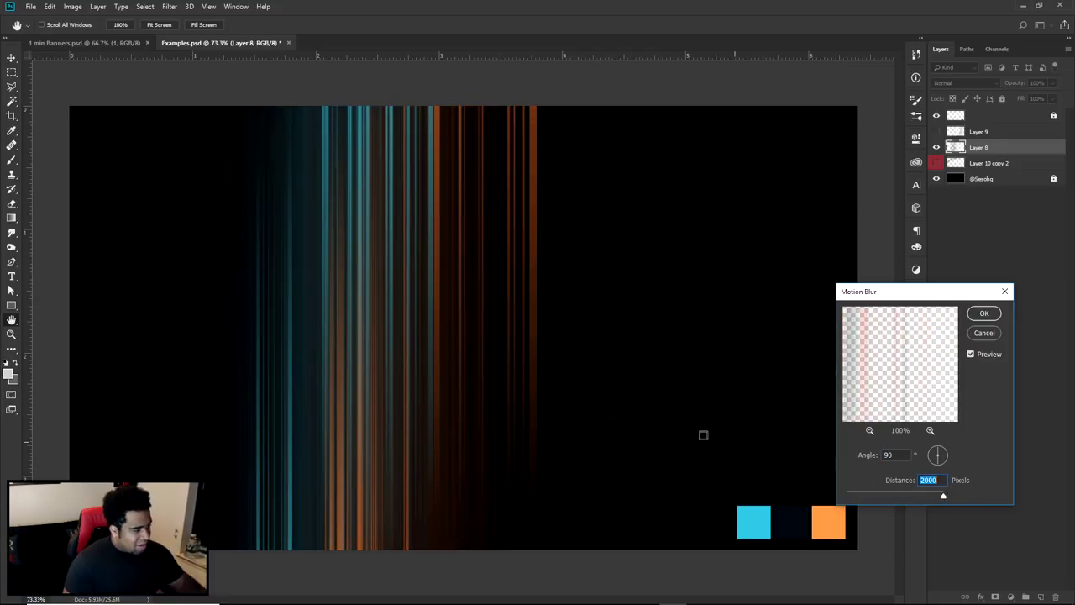
- Try several Motion Blur angles, including 66°, 59°, 76° and 60°, and settle on 67°
drag(934, 452, 942, 455)
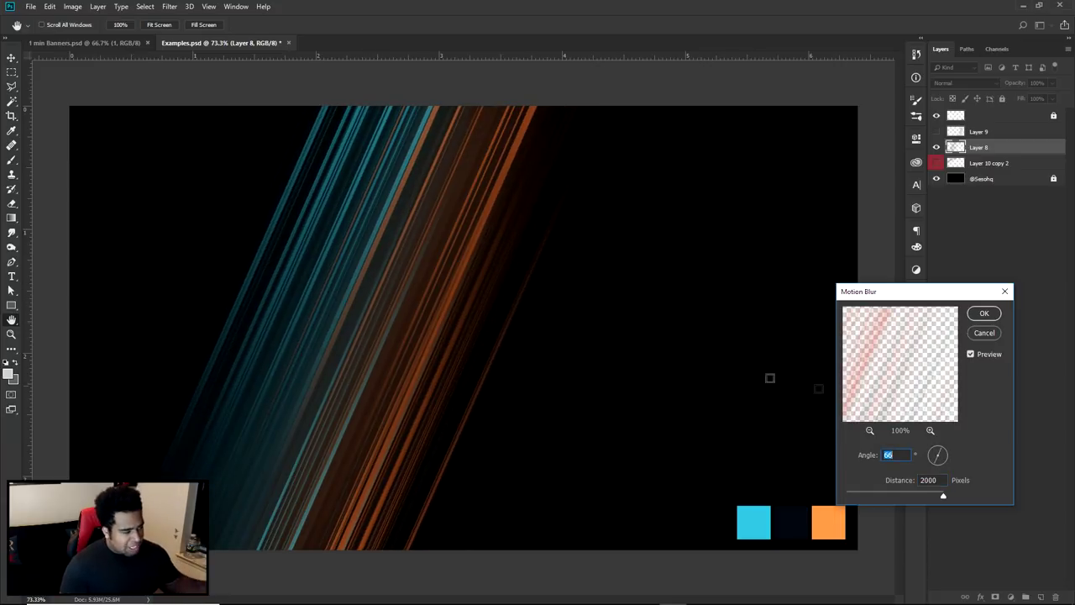
scroll(892, 457, down, 11)
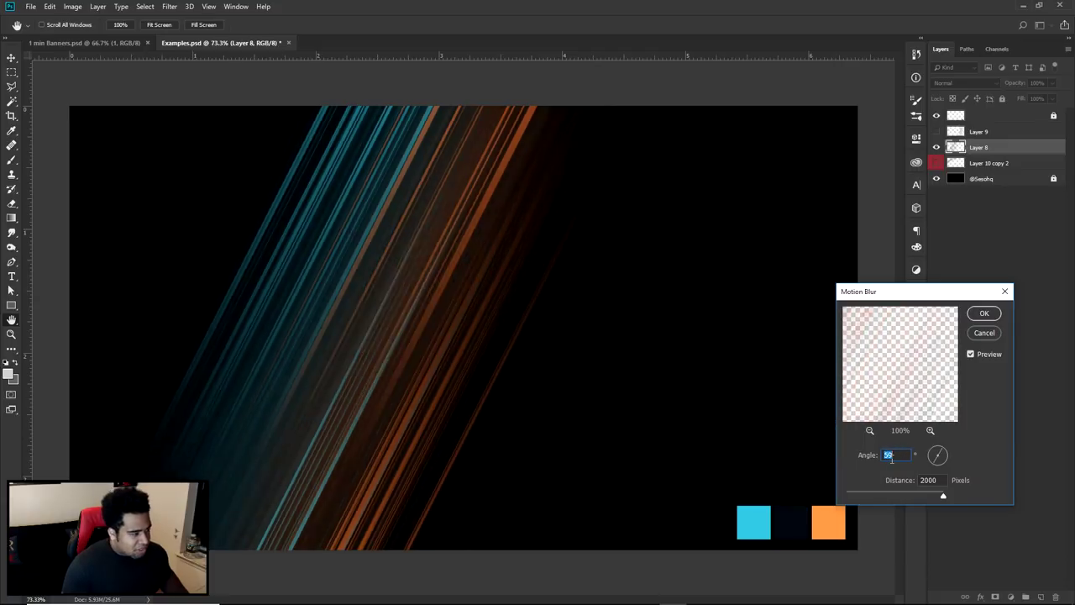
scroll(892, 458, up, 5)
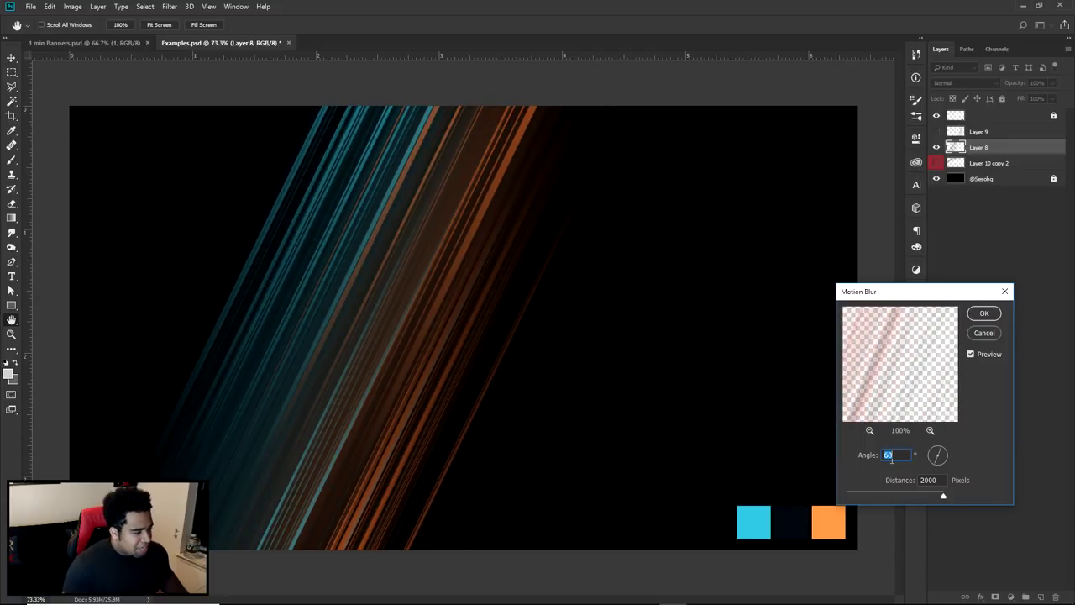
scroll(892, 458, up, 3)
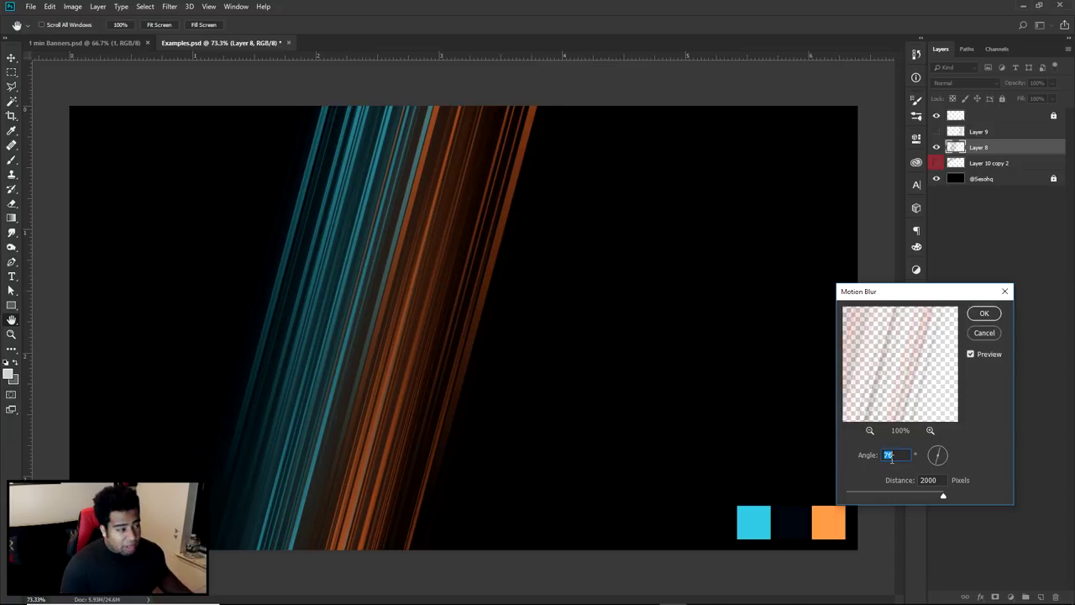
scroll(892, 458, down, 4)
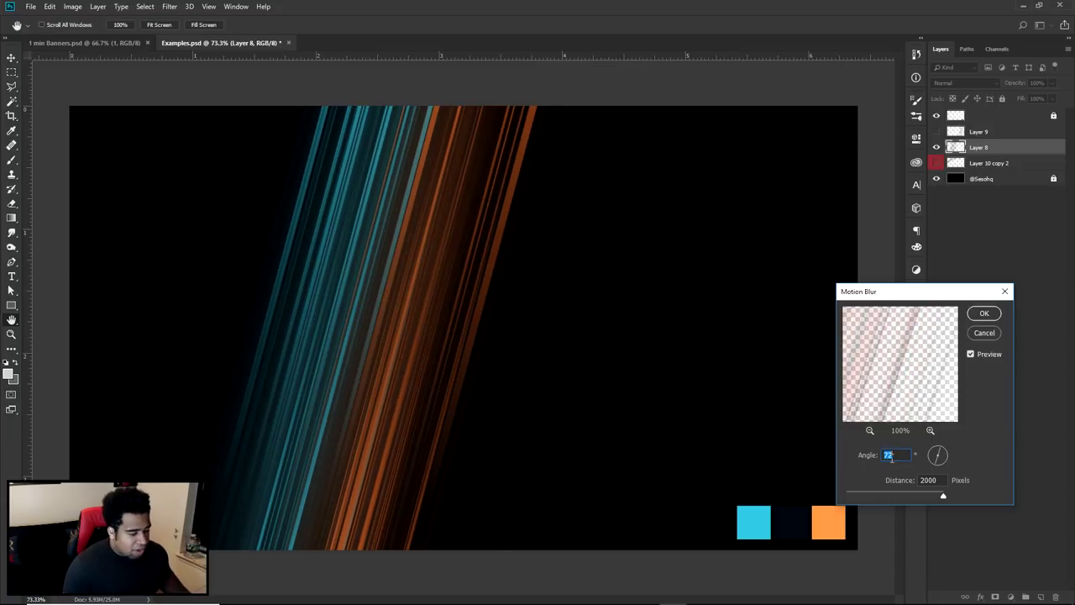
text(60)
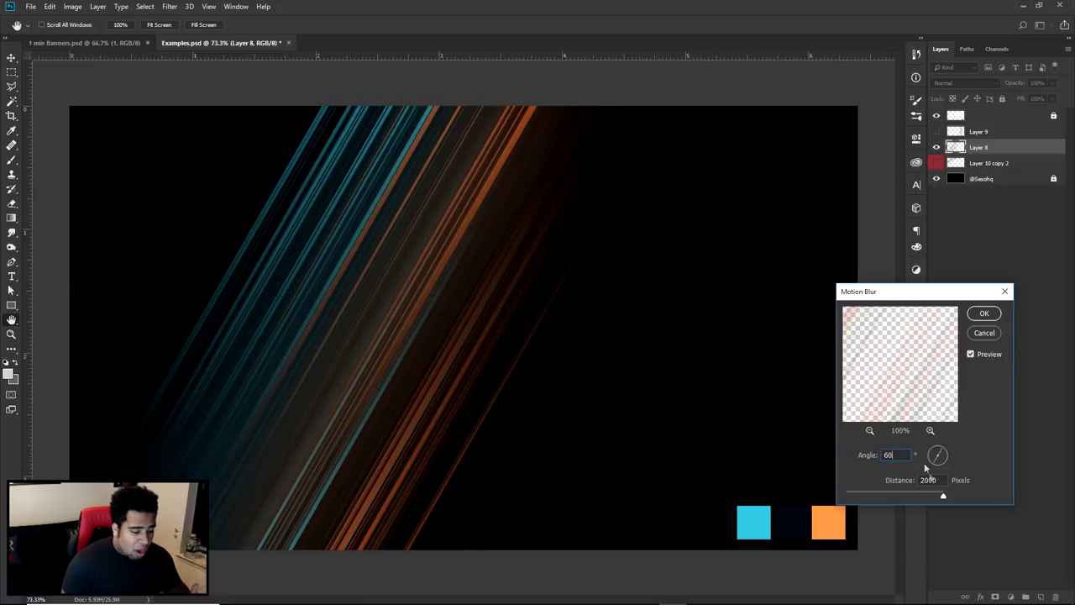
scroll(904, 460, down, 6)
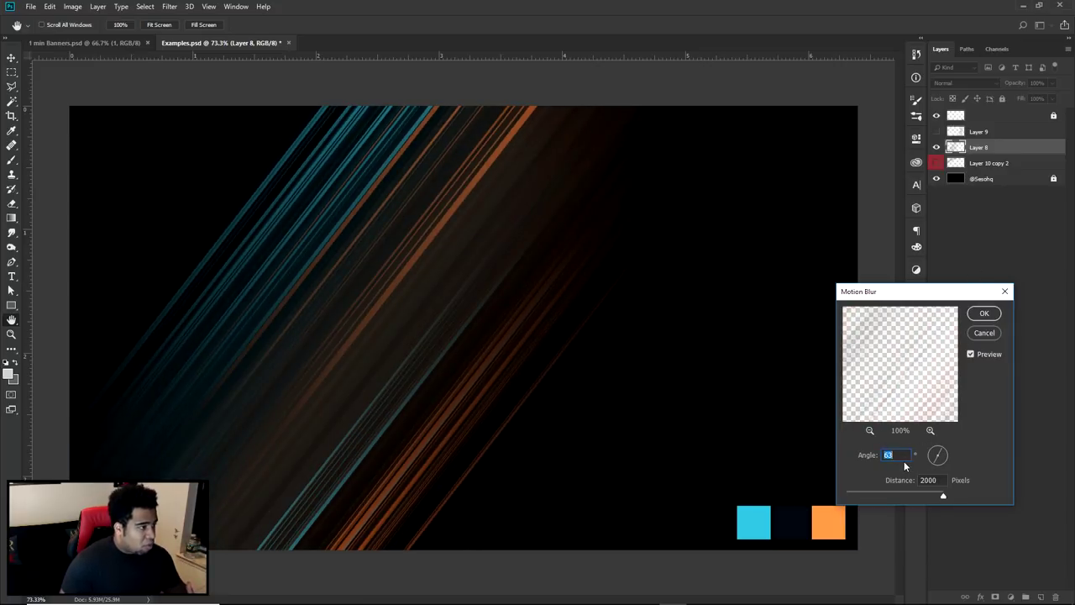
scroll(905, 465, up, 5)
scroll(903, 460, down, 1)
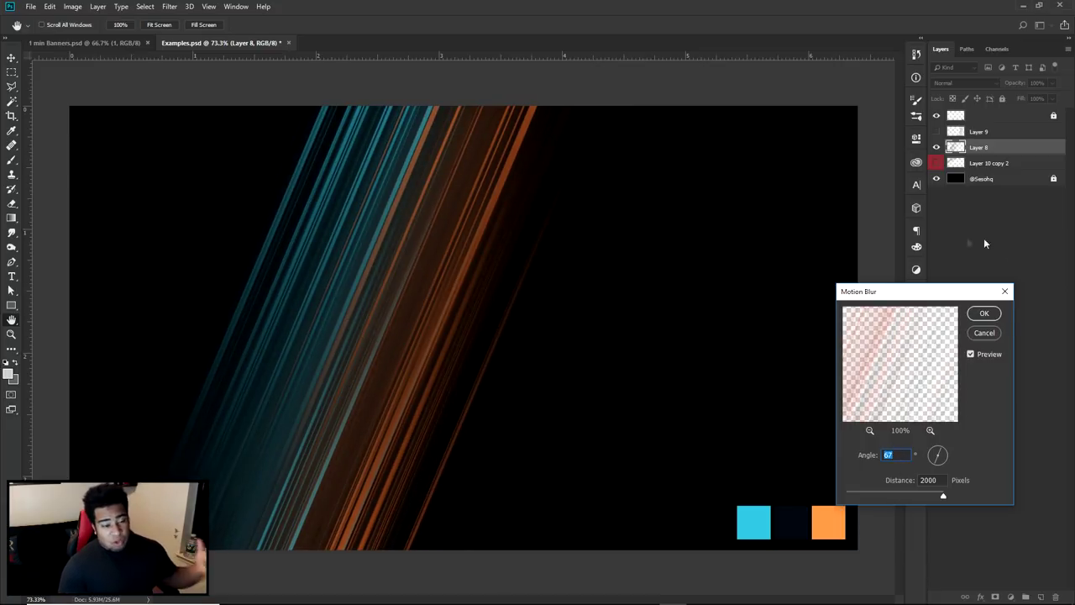
- Apply the Motion Blur to Layer 8 and move its streaks to the canvas's right side
click(984, 312)
key(v)
drag(517, 315, 764, 306)
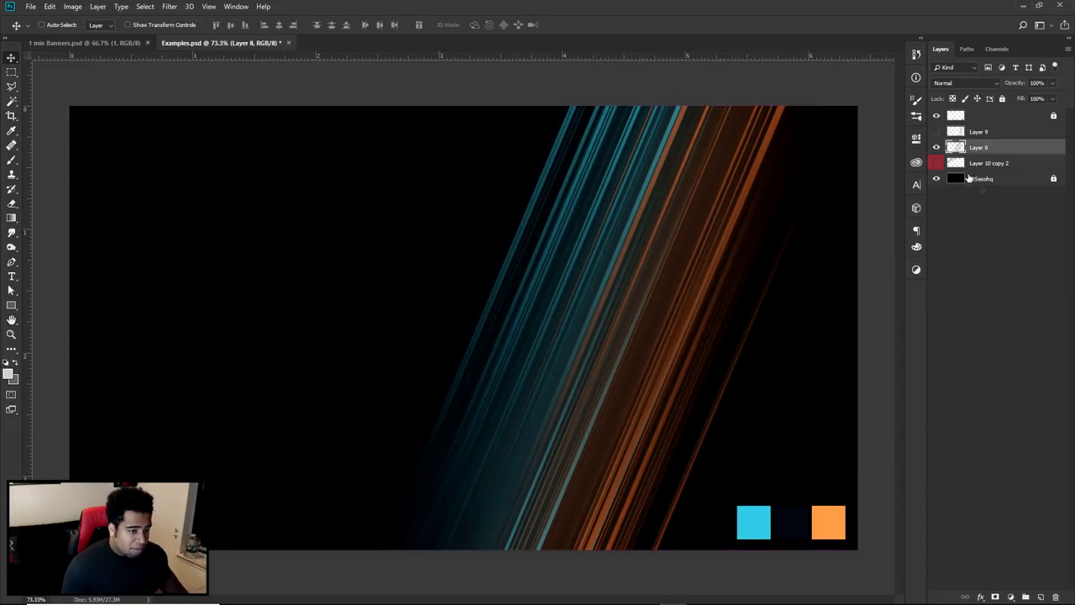
- Hide Layer 8 and add a new empty layer above Layer 9
click(937, 147)
click(979, 132)
click(1040, 595)
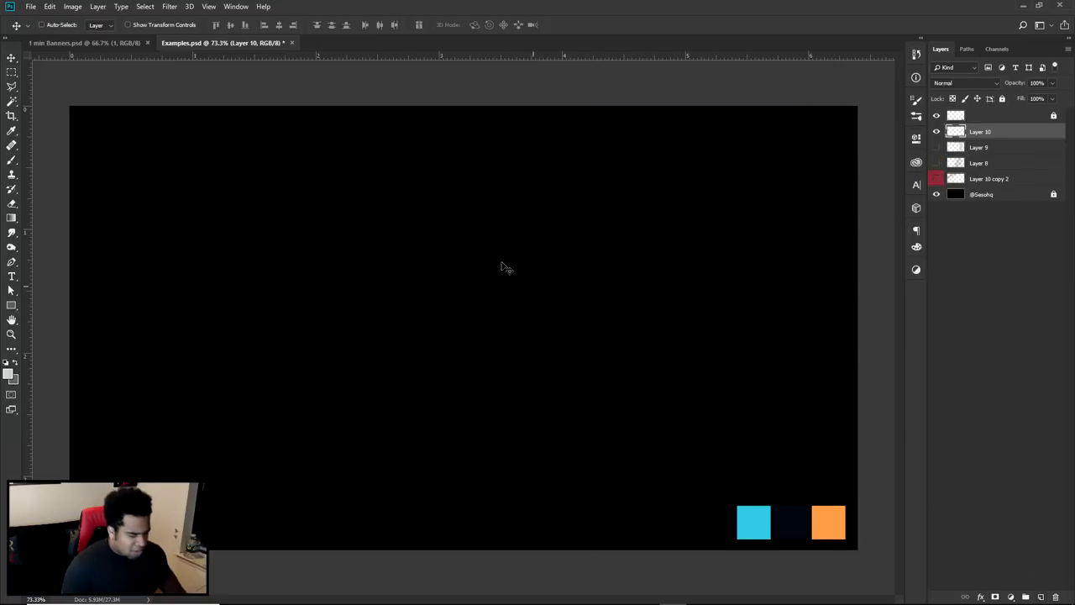
- Try a tall diagonal splatter brush stroke down the left part of Layer 10 and undo it
key(b)
right_click(479, 260)
mouse_move(353, 92)
mouse_down()
mouse_move(269, 404)
mouse_move(210, 529)
mouse_up()
key(ctrl+z)
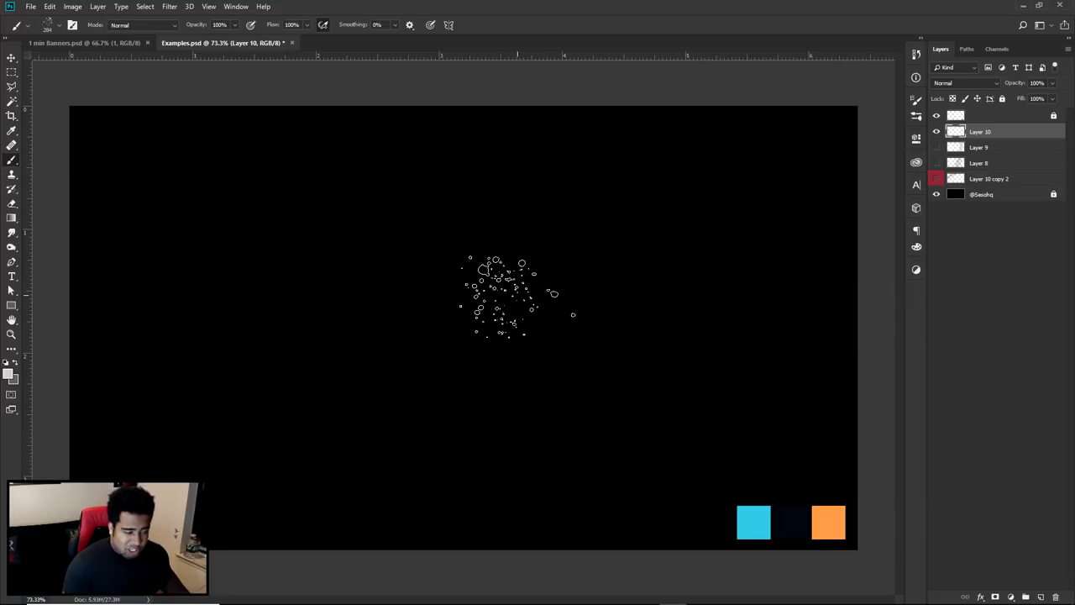
- Reduce the splatter brush to 243 pixels and set the foreground colour to light blue 22aad3
alt+right_click(410, 246)
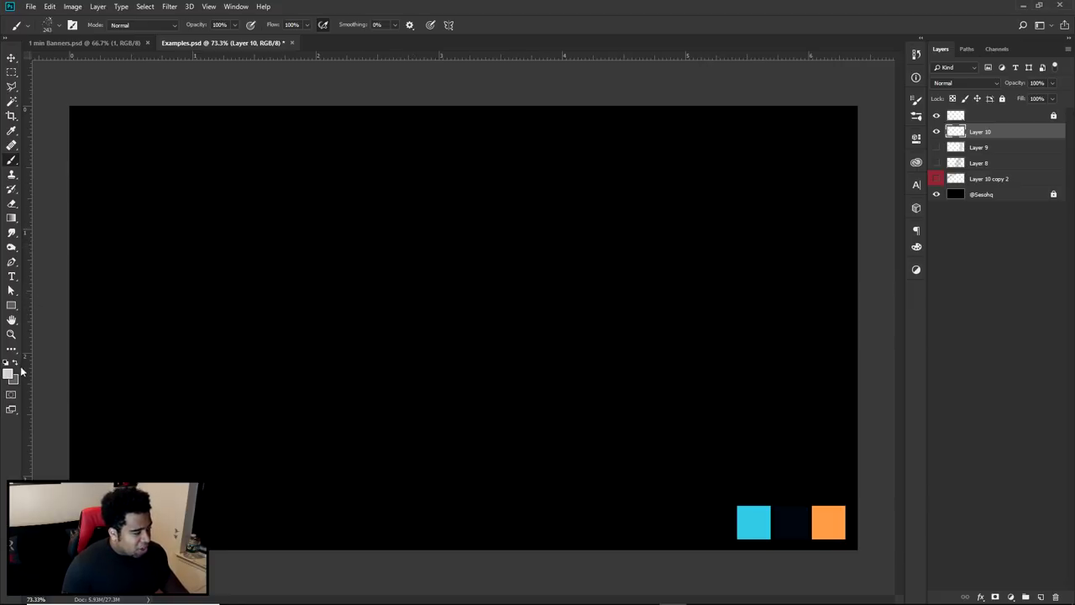
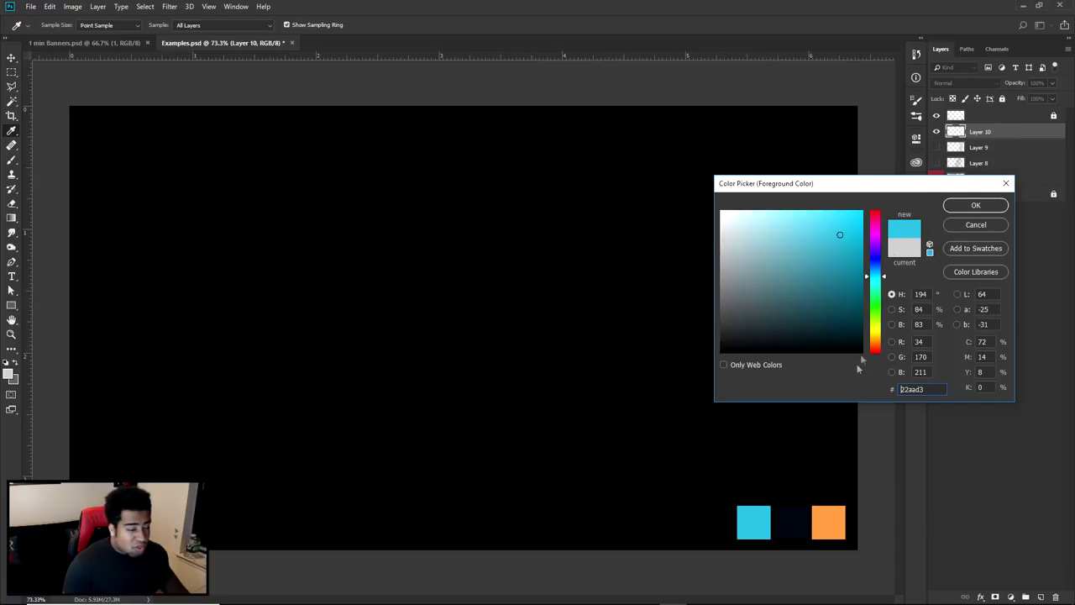
click(975, 205)
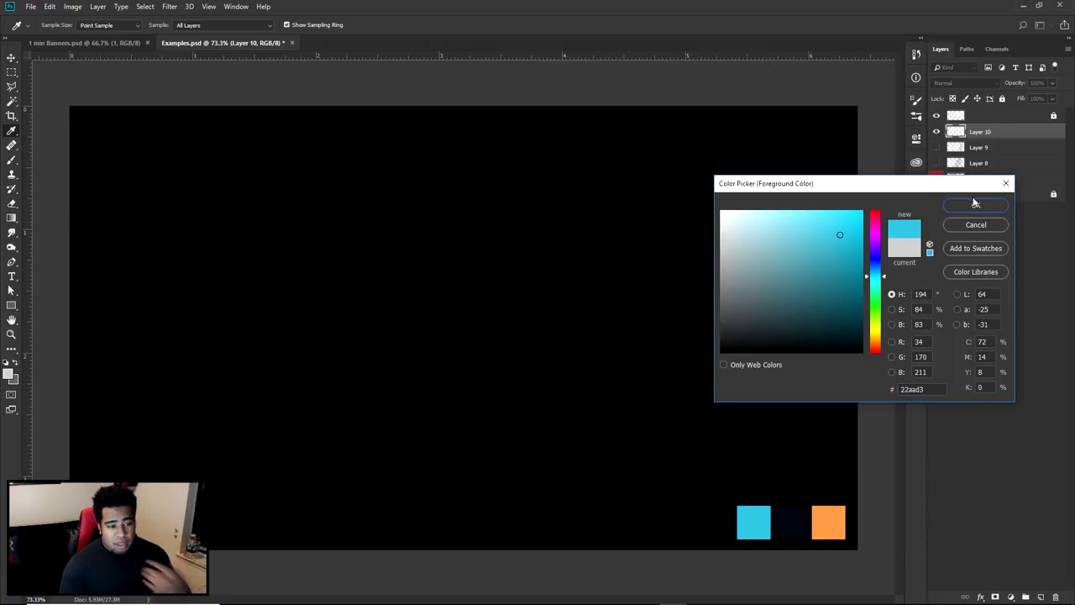
click(963, 204)
key(b)
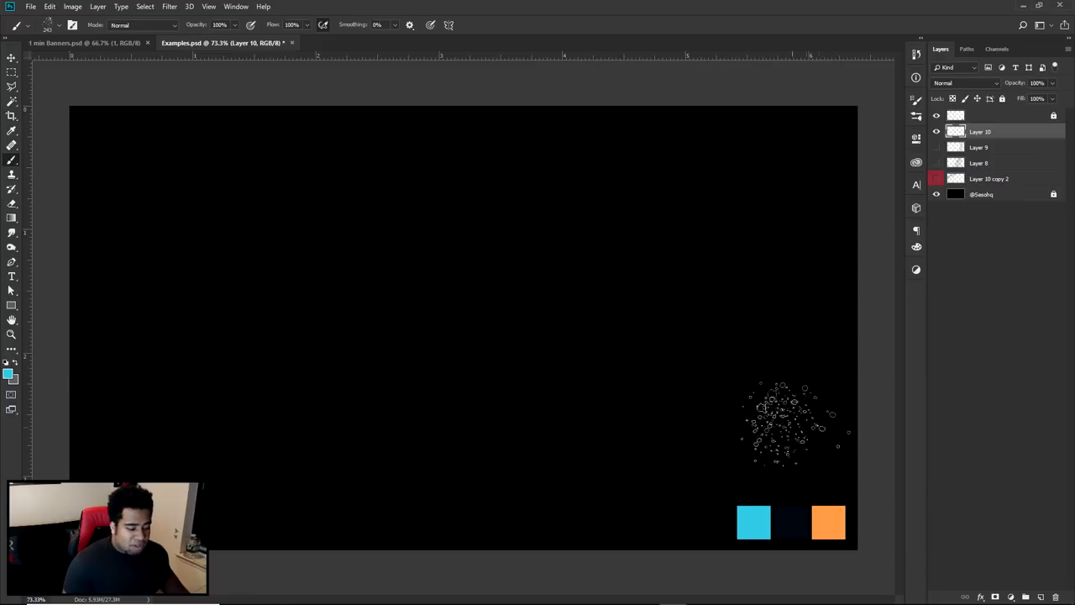
- View the streak banner in 1 min Banners.psd and the YouTube channel's video list, and return to Examples.psd
click(84, 43)
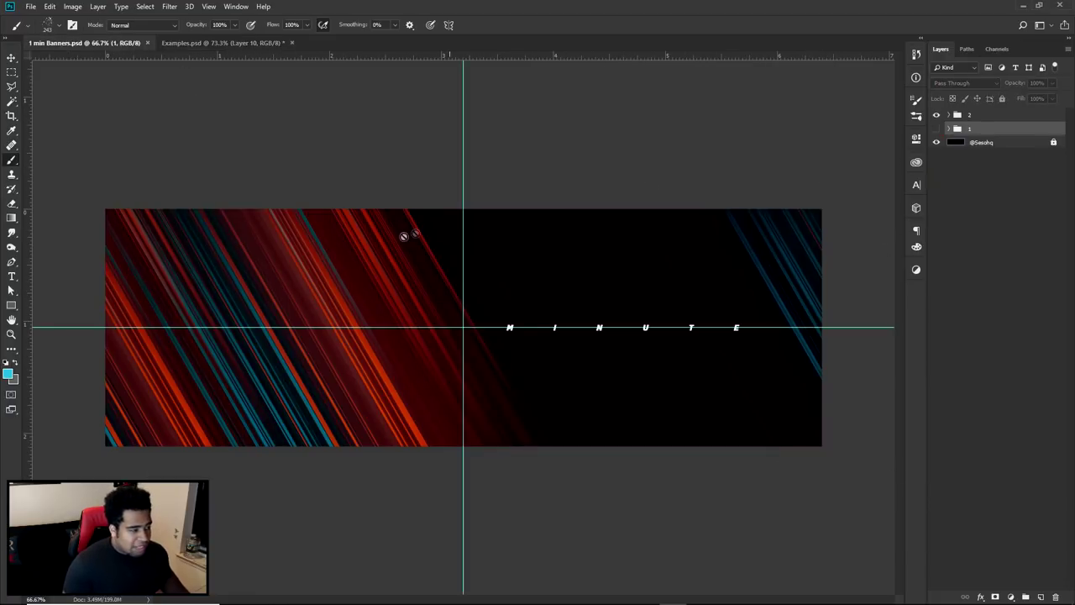
mouse_move(507, 598)
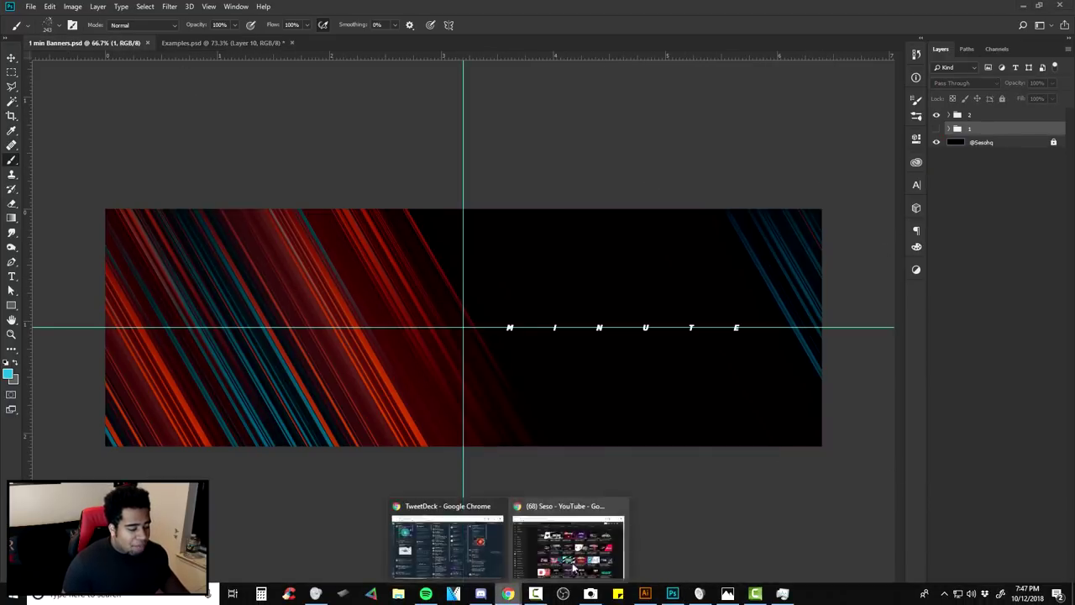
click(448, 537)
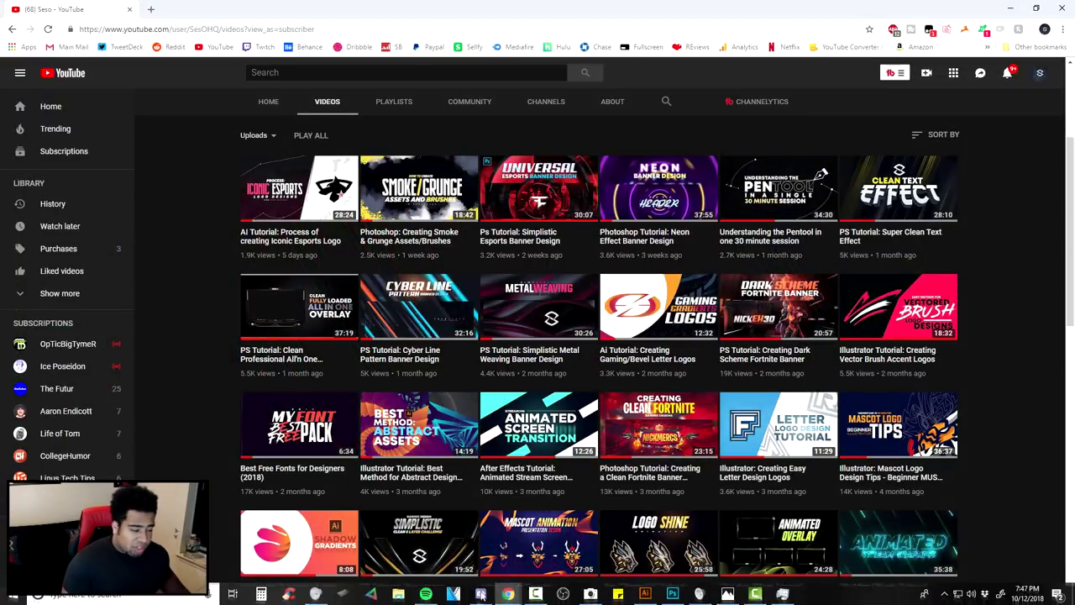
click(683, 594)
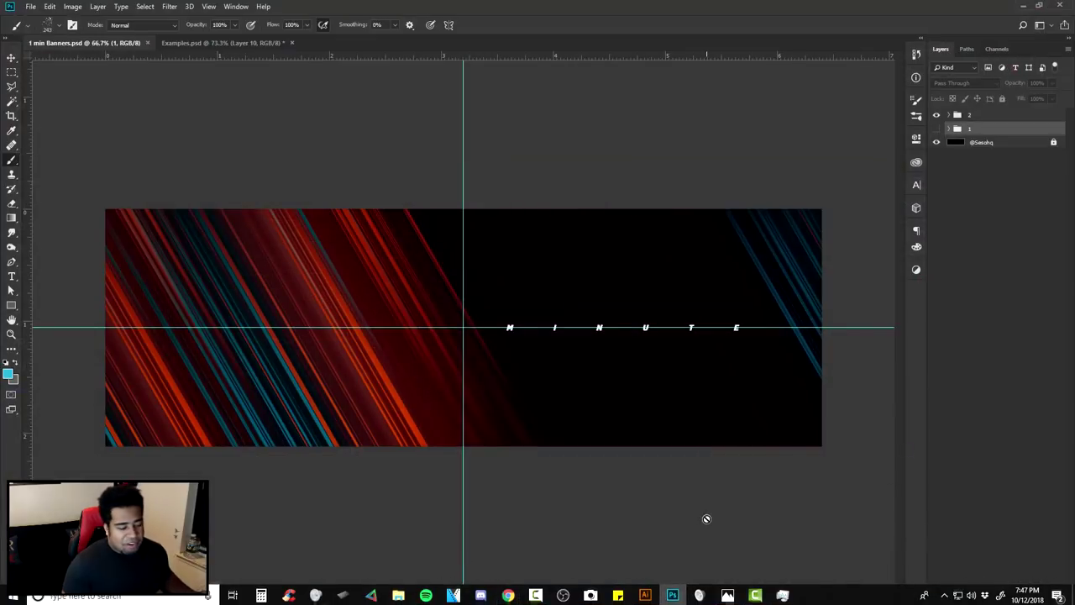
click(209, 42)
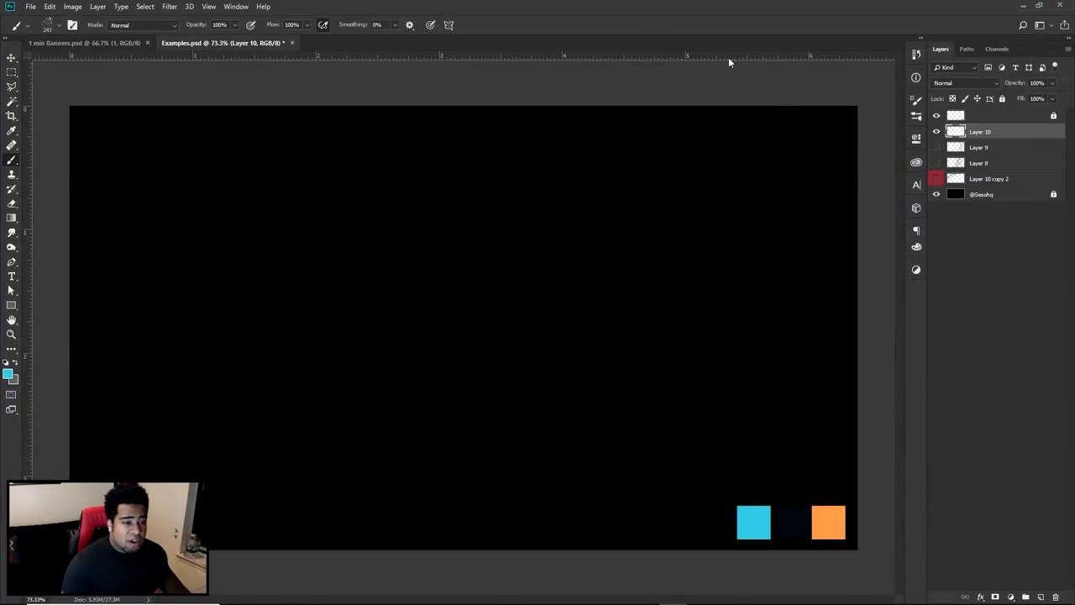
- Paint tall light-blue and orange splatter strokes side by side on Layer 10, and sample the dark navy swatch for painting
drag(344, 109, 267, 536)
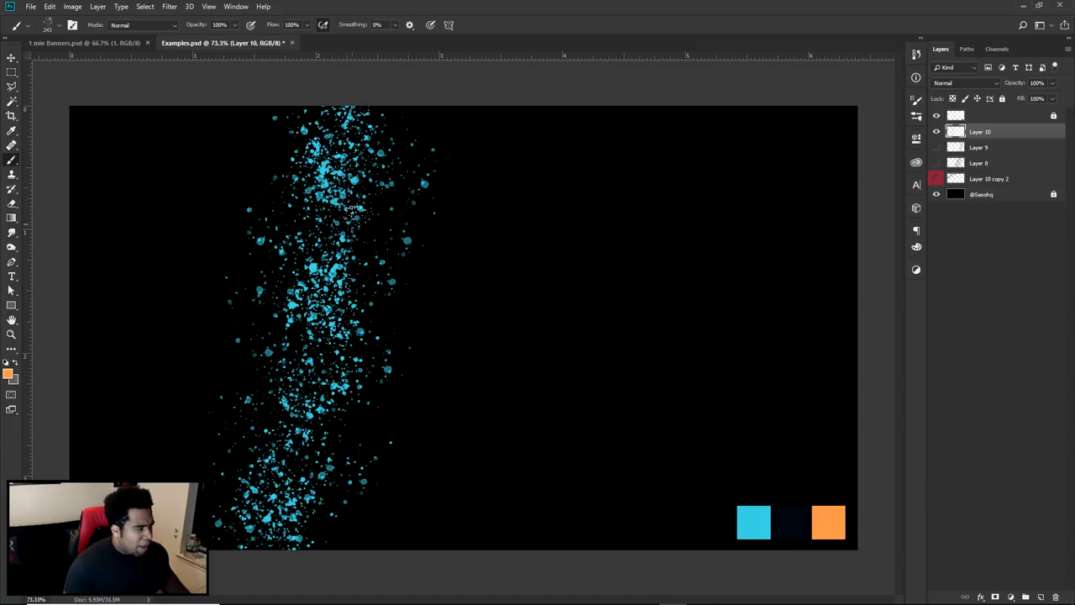
drag(315, 86, 240, 542)
alt+click(787, 536)
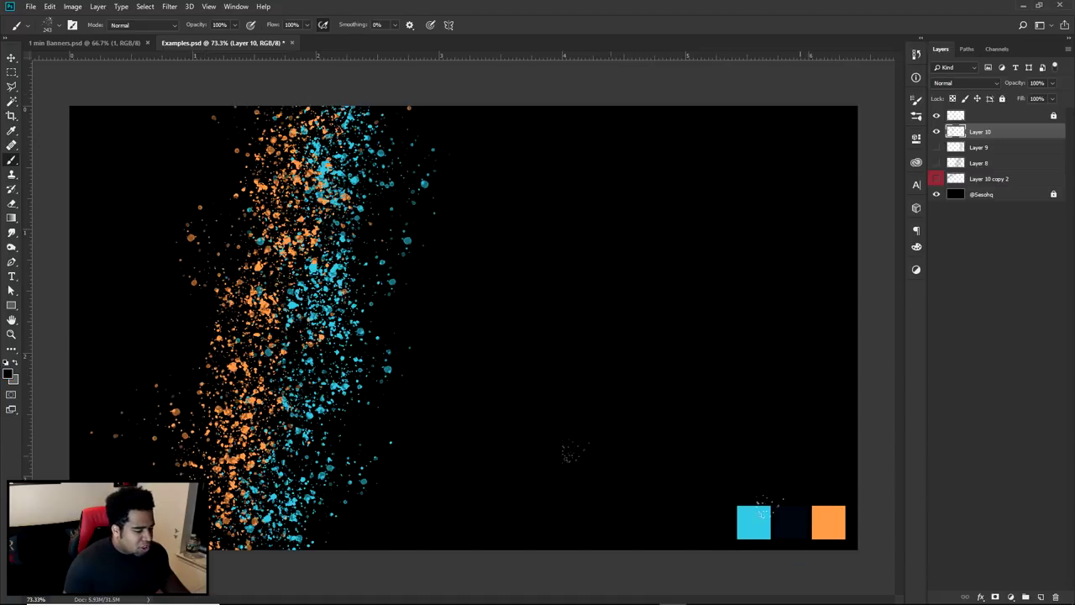
- Move Layer 10's splatter toward the canvas centre and paint a dark navy splatter stroke on the canvas's right side
key(v)
drag(405, 242, 527, 246)
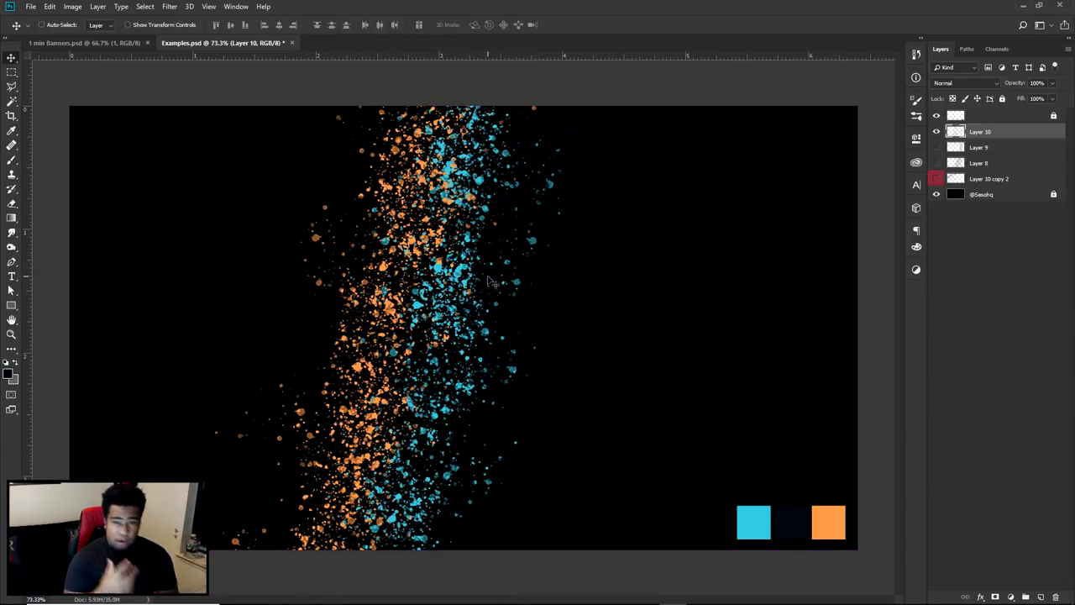
key(b)
alt+click(788, 521)
- Try tall orange and light-blue splatter strokes on the canvas's right side and undo both
alt+click(831, 519)
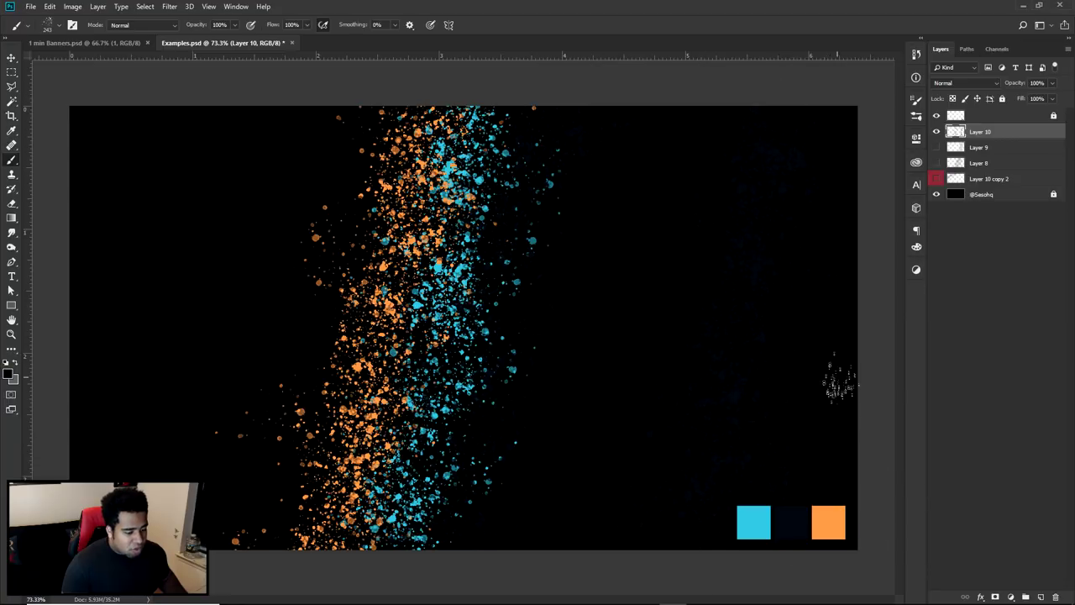
drag(786, 145, 721, 522)
alt+click(754, 521)
drag(781, 134, 739, 505)
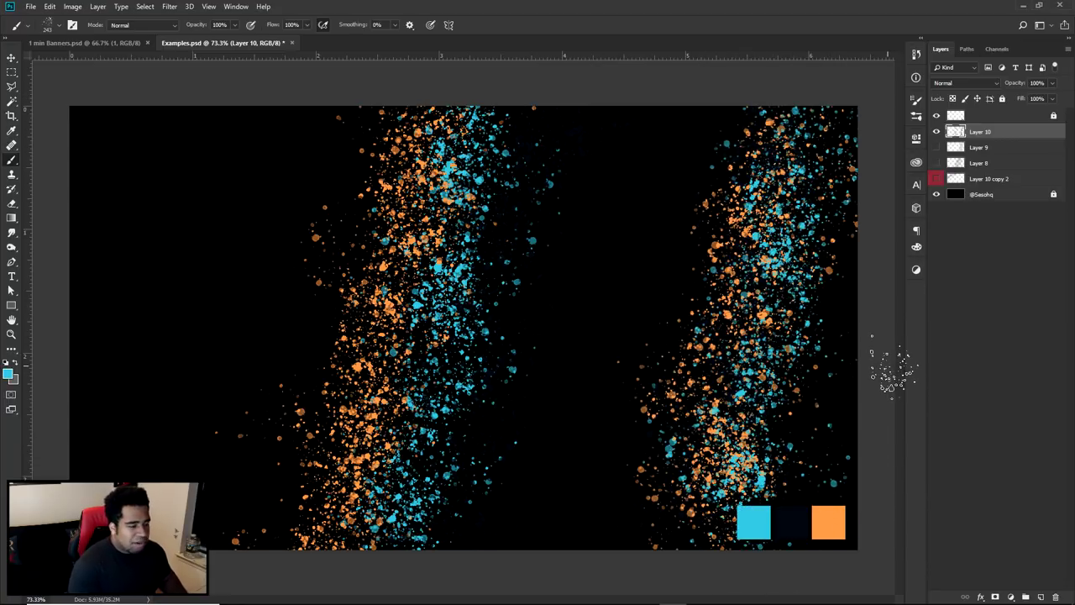
key(ctrl+z)
key(ctrl+z)
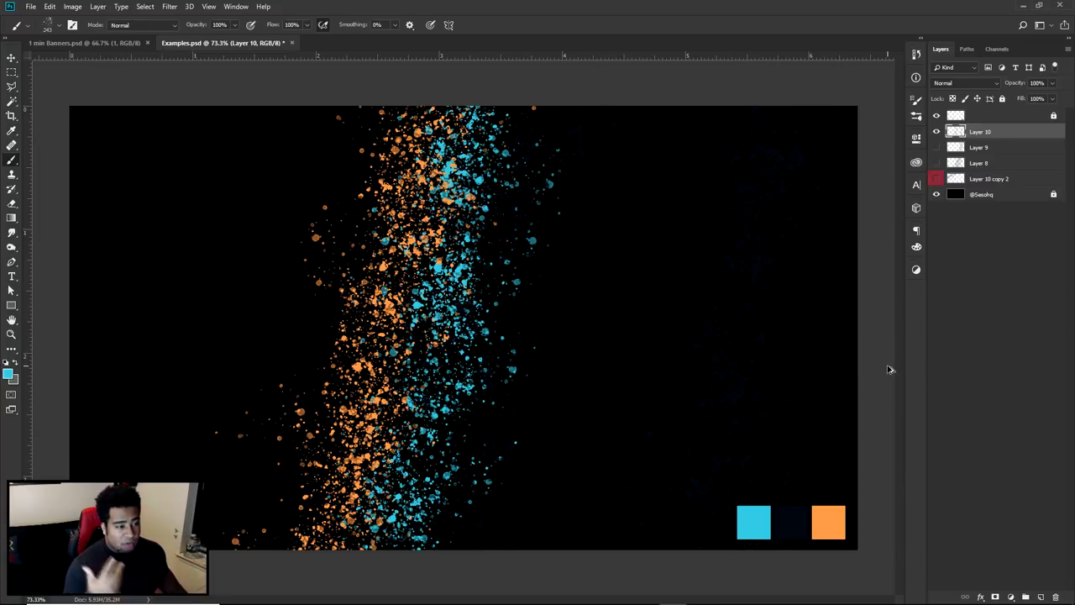
- Shift Layer 10's splatter toward the canvas's left side and apply Motion Blur at a 71° angle and 2000 pixels distance
key(v)
mouse_move(600, 245)
mouse_down()
mouse_move(519, 250)
mouse_move(542, 245)
mouse_up()
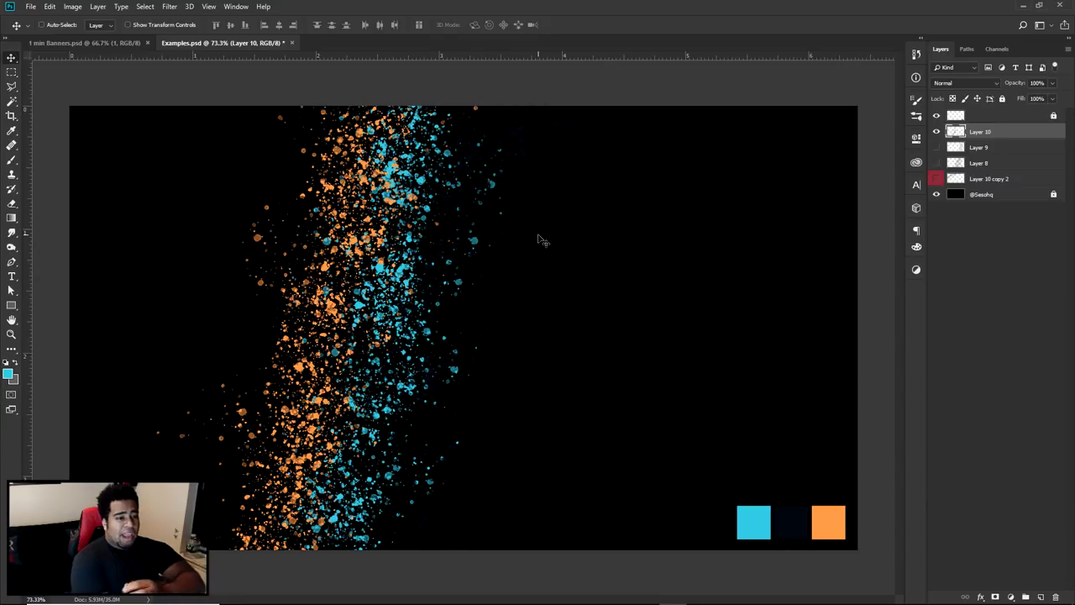
click(145, 5)
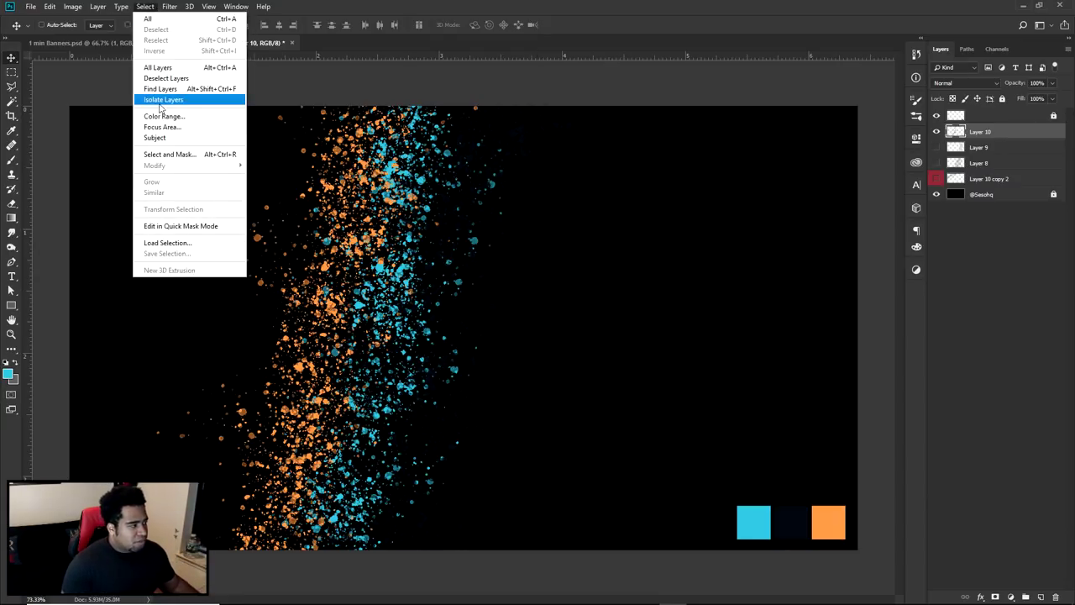
mouse_move(168, 9)
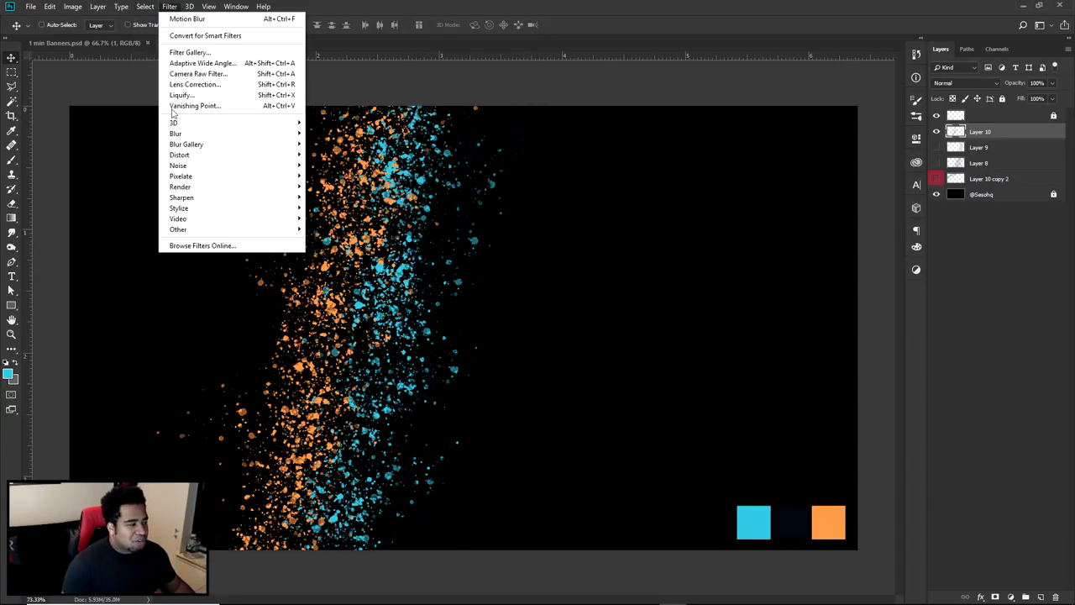
mouse_move(177, 134)
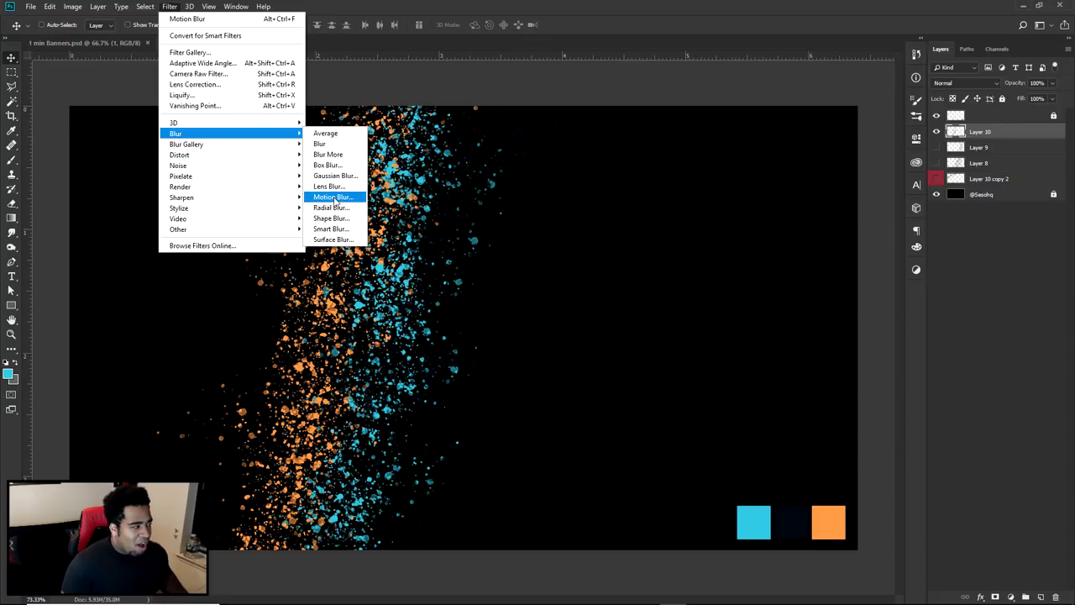
click(333, 198)
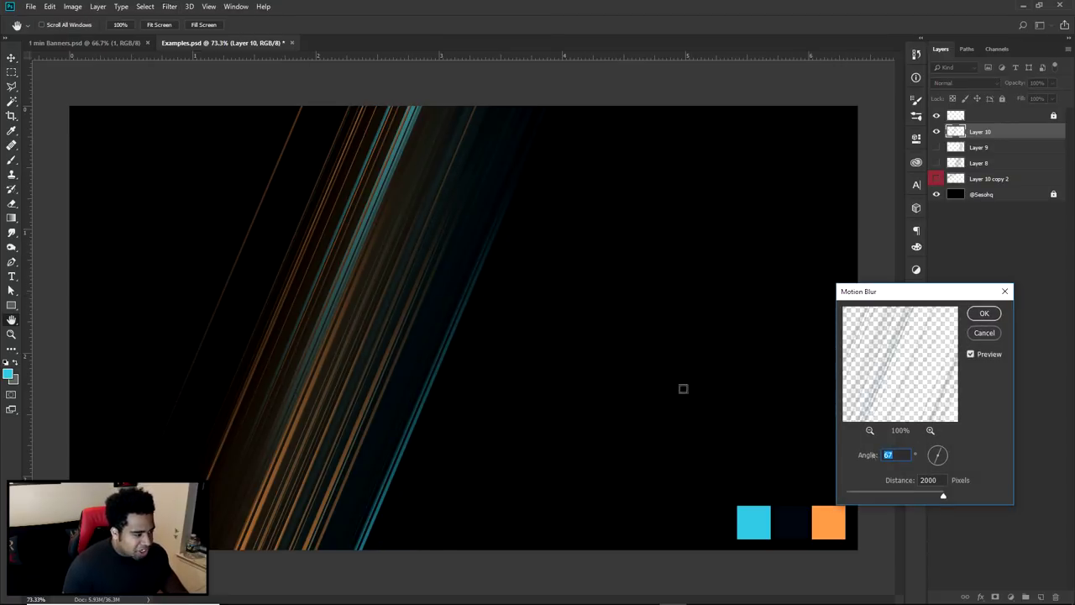
key(Down)
key(Down)
key(Down)
key(Down)
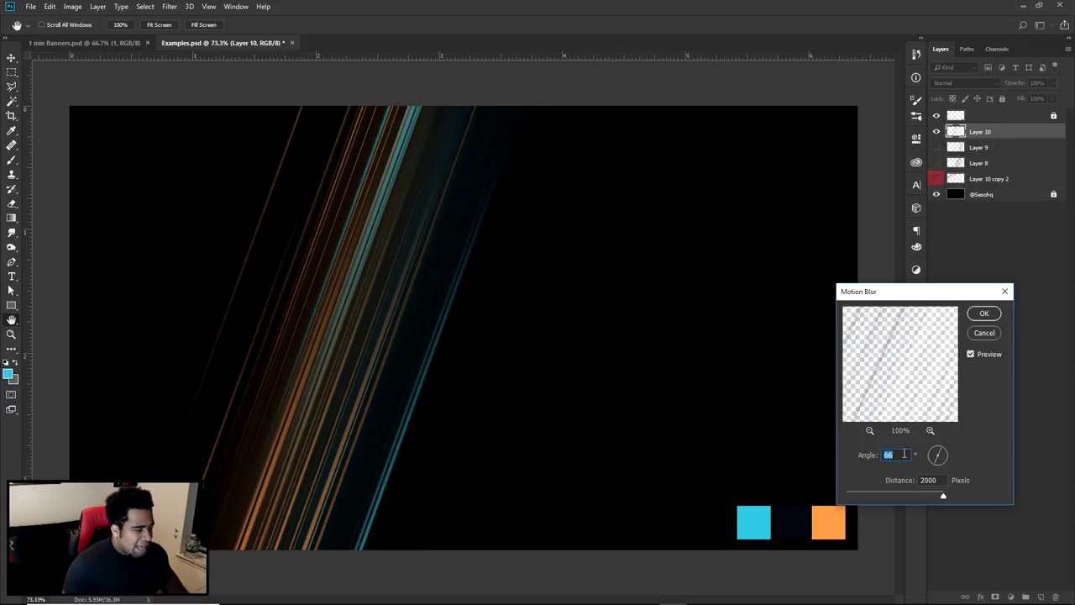
key(Up)
key(Up)
key(Up)
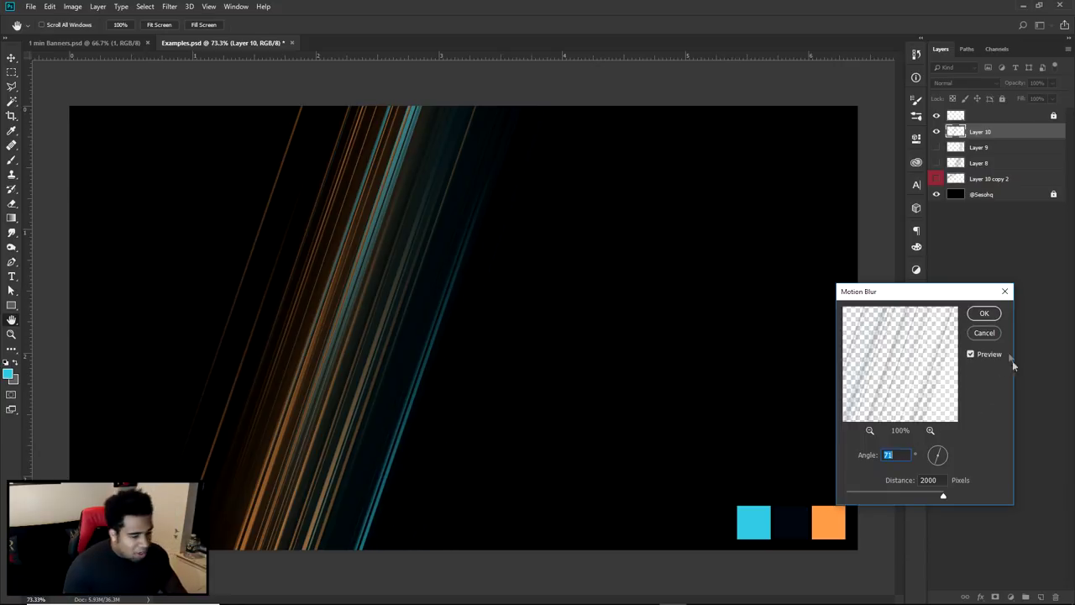
click(983, 313)
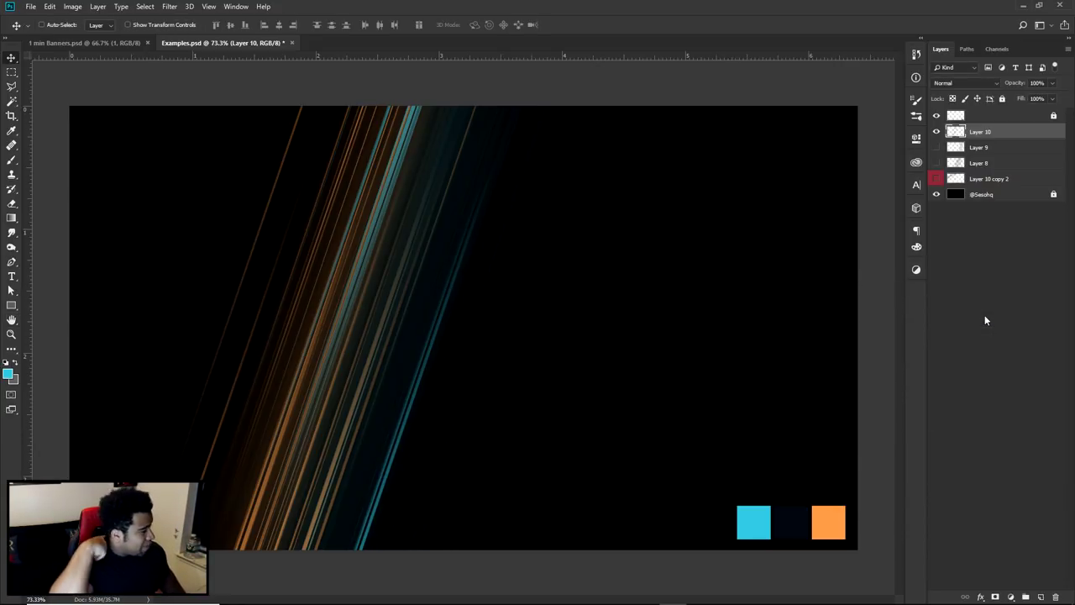
- Hide group 1 in 1 min Banners.psd and bring in Layer 10's streaks from Examples.psd, placing them at the banner's left side
click(142, 42)
click(938, 128)
key(ctrl+semicolon)
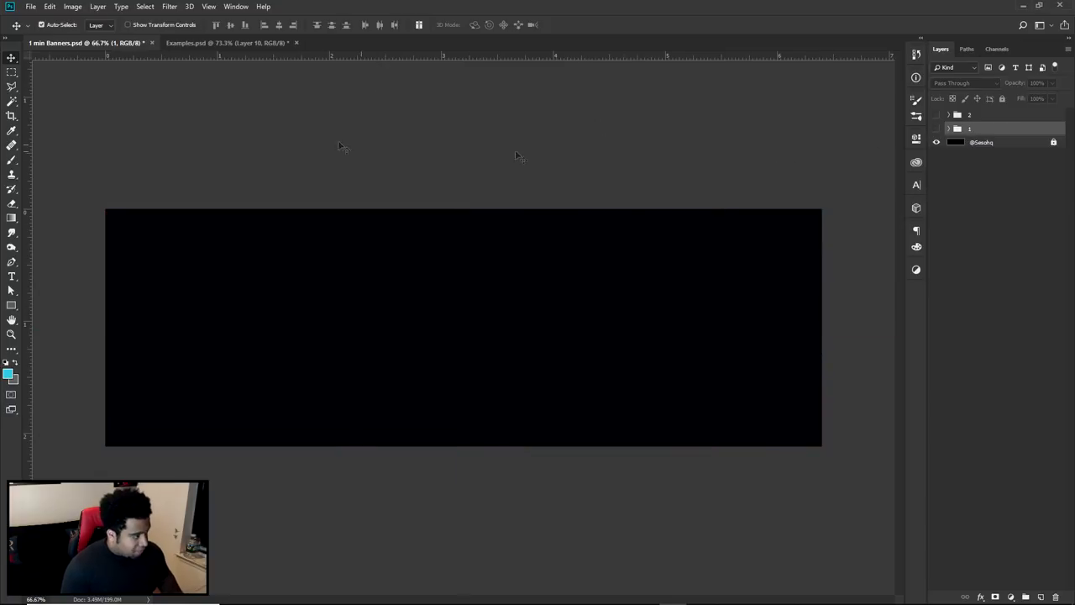
click(227, 42)
mouse_move(386, 277)
mouse_down()
mouse_move(152, 110)
mouse_move(137, 42)
mouse_move(249, 334)
mouse_up()
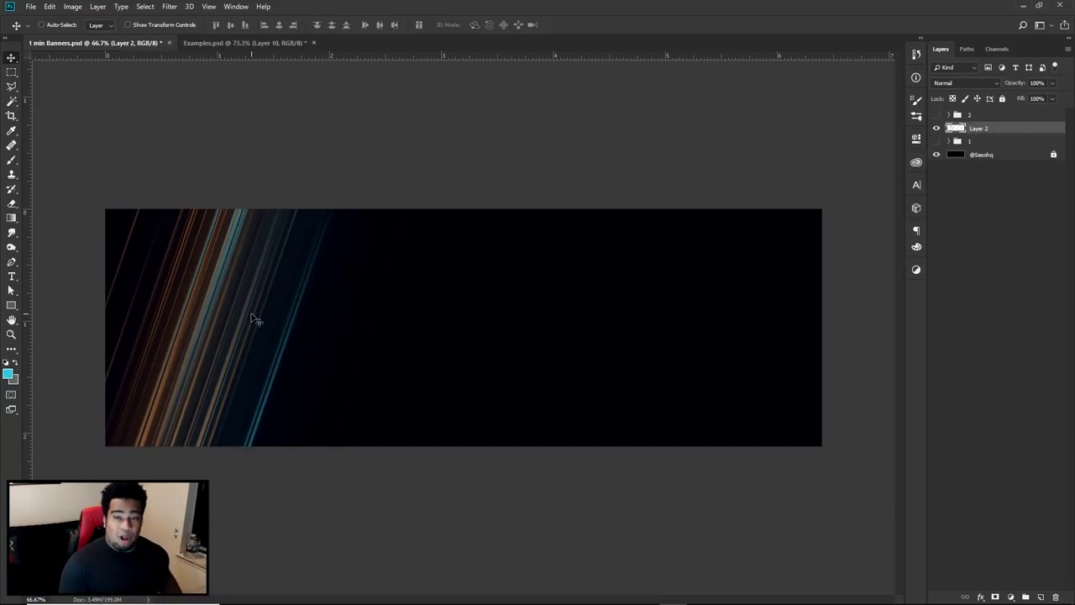
mouse_move(254, 317)
mouse_down()
mouse_move(337, 277)
mouse_move(288, 244)
mouse_move(353, 289)
mouse_up()
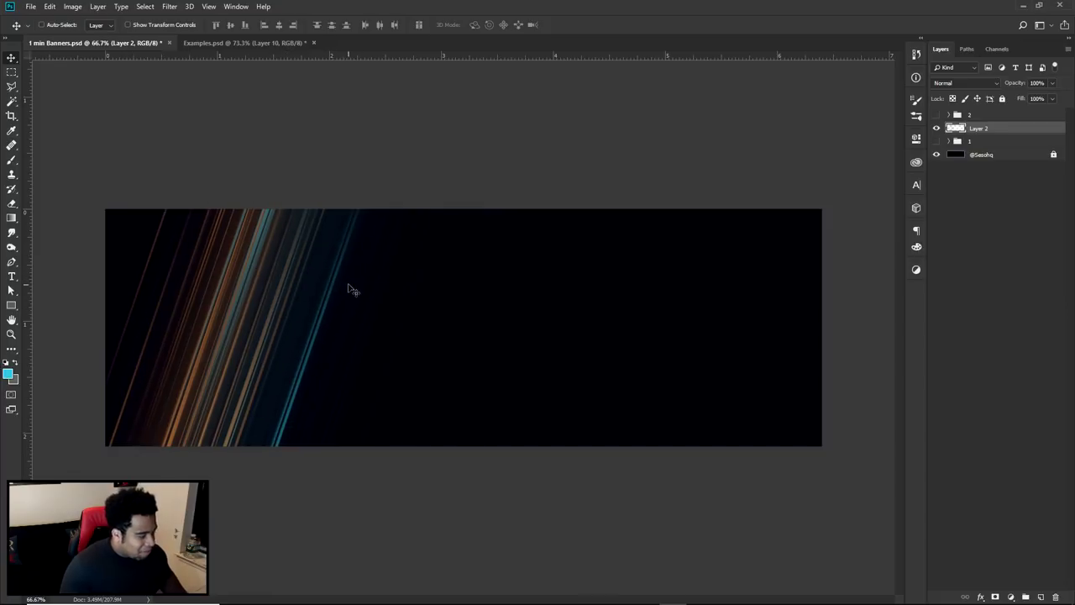
- Rotate Layer 2's streaks clockwise with Free Transform to give them a stronger diagonal slant
key(ctrl+t)
key(Return)
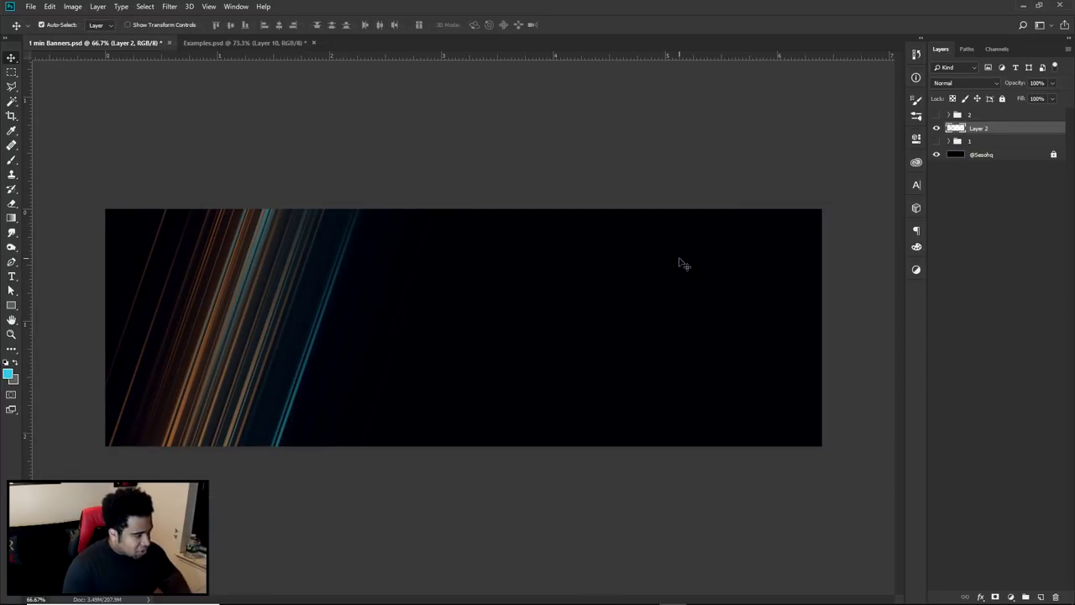
key(ctrl+t)
drag(670, 264, 689, 333)
key(Return)
- Duplicate Layer 2's streaks beside the originals and merge both layers into one streak band across the banner's left half
mouse_move(395, 294)
mouse_down()
mouse_move(310, 344)
mouse_move(274, 353)
mouse_move(471, 360)
mouse_move(593, 379)
mouse_move(468, 355)
mouse_move(371, 355)
mouse_up()
scroll(280, 356, up, 2)
scroll(281, 355, down, 1)
key(ctrl+j)
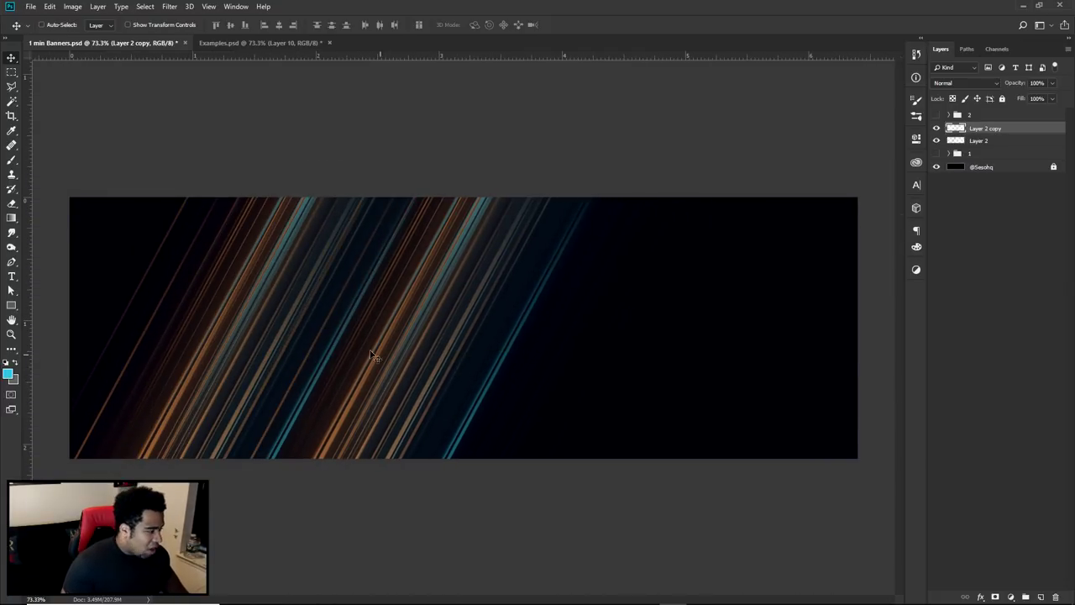
drag(976, 149, 962, 153)
mouse_move(494, 372)
mouse_down()
mouse_move(475, 367)
mouse_move(585, 324)
mouse_up()
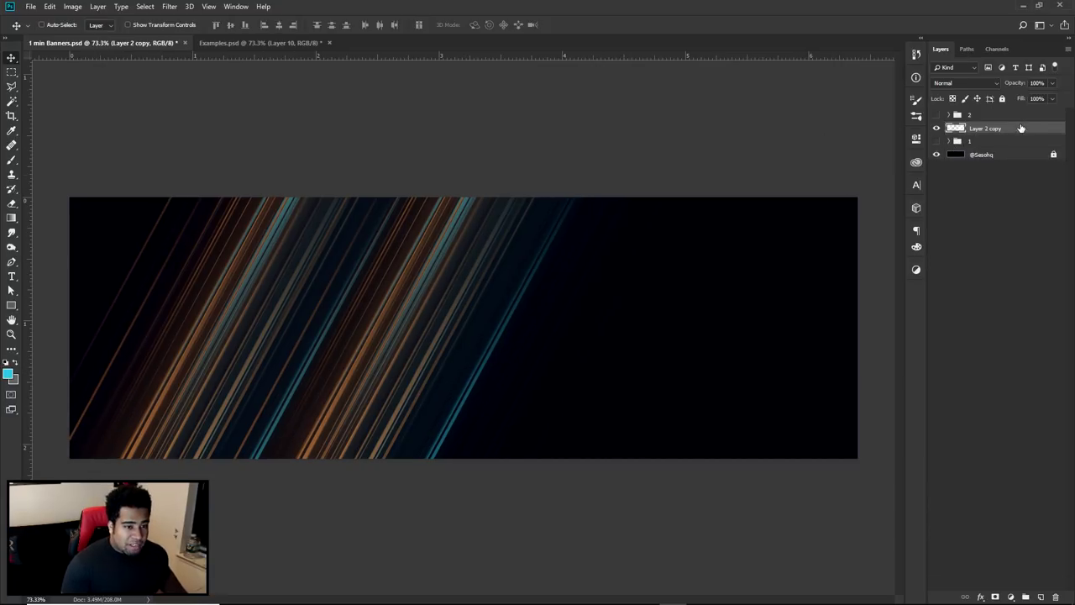
- Duplicate the merged streak layer together with the black background, merge the duplicates and convert the result to a Smart Object
drag(983, 154, 980, 142)
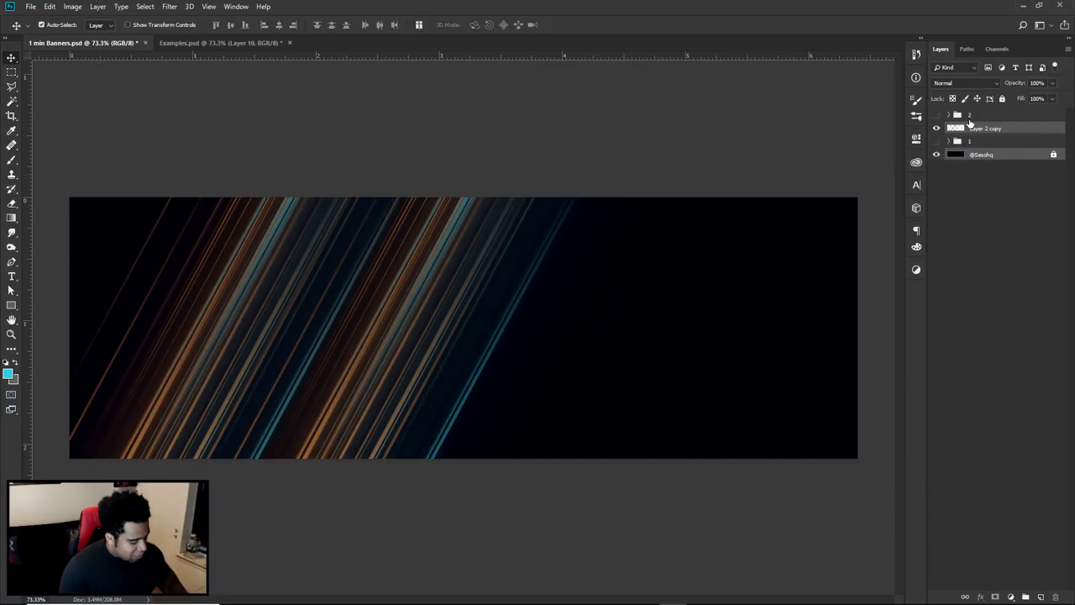
key(ctrl+j)
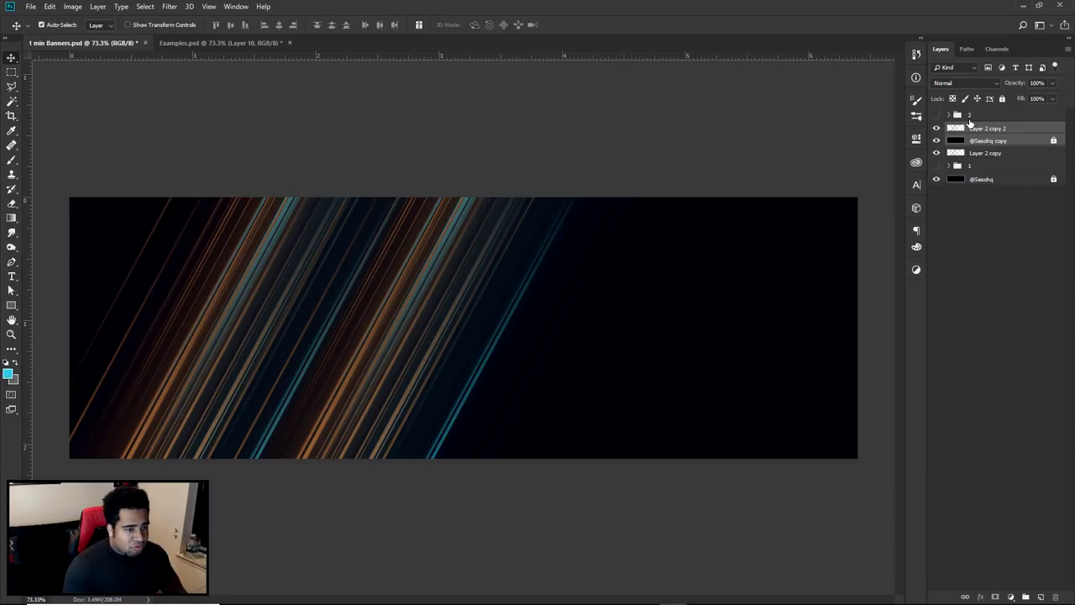
click(971, 127)
right_click(998, 129)
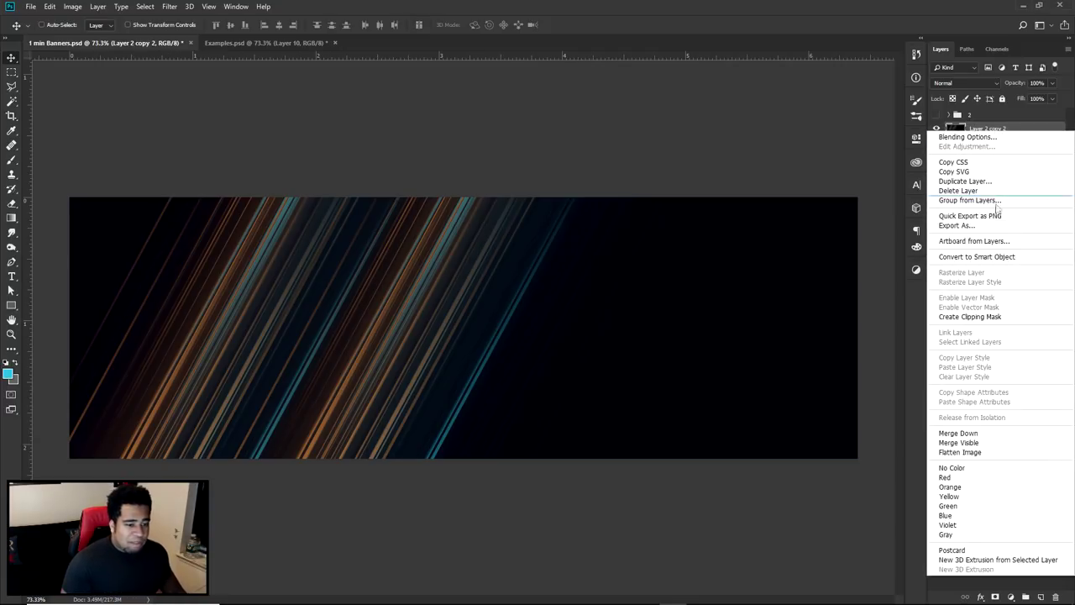
click(999, 257)
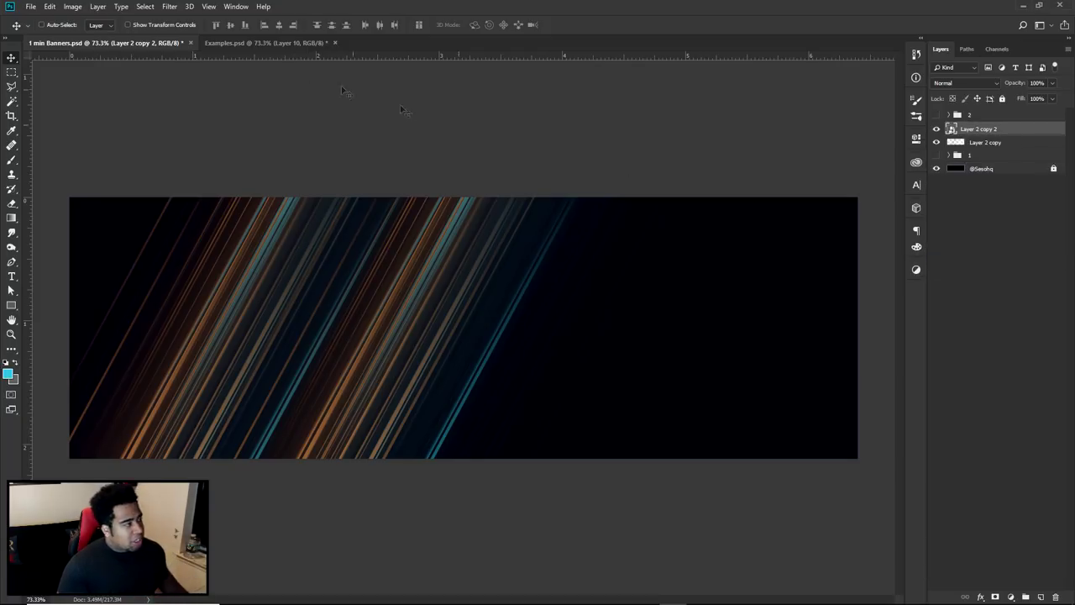
- Open the Camera Raw Filter on Layer 2 copy 2 with a before/after view, and set Clarity to +48 and Dehaze to +28
click(172, 7)
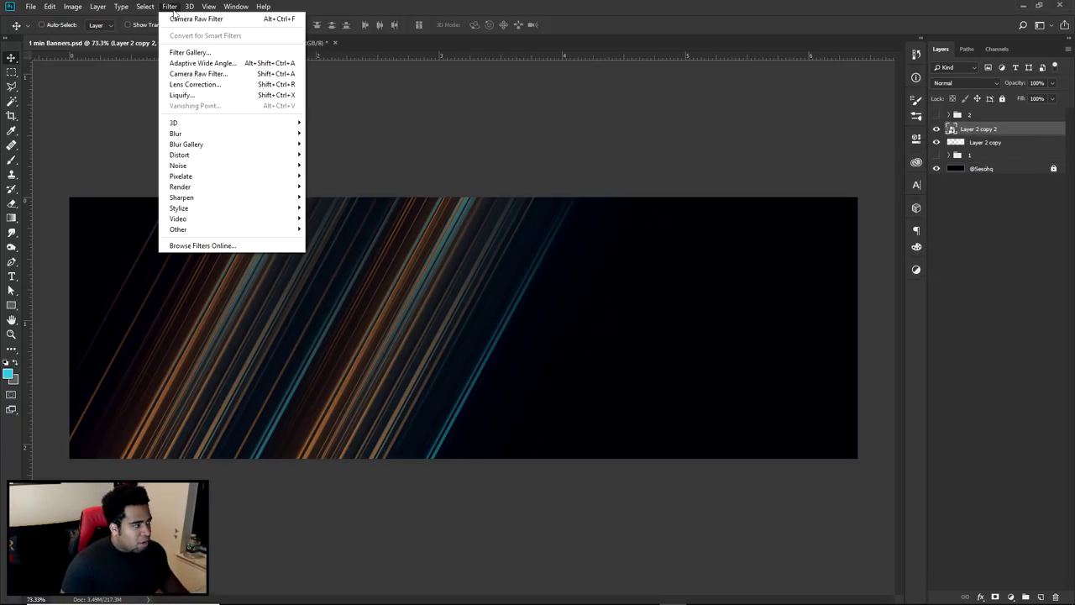
click(194, 74)
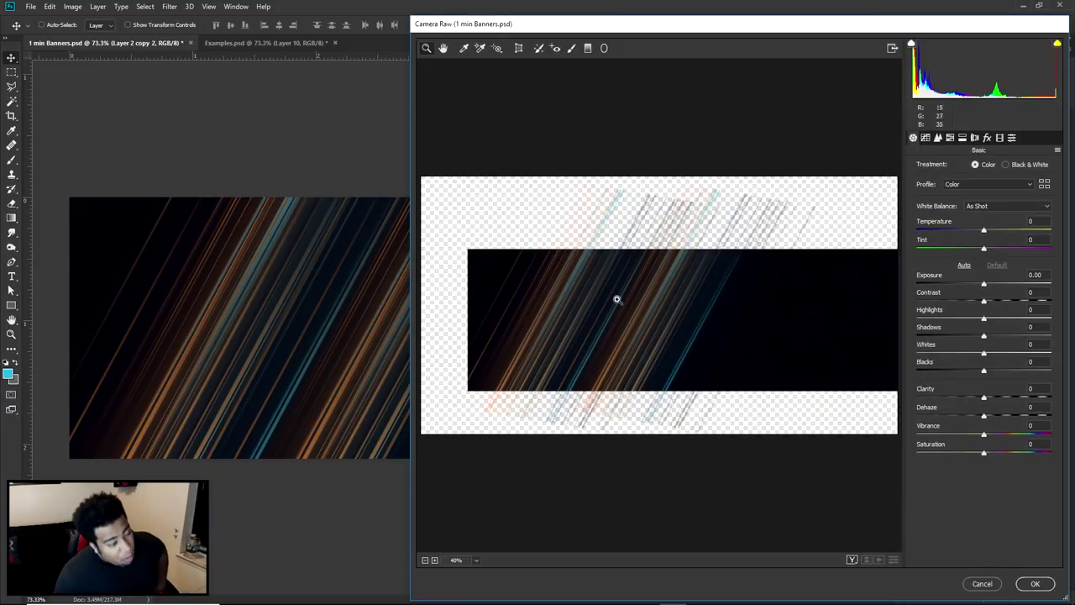
click(619, 299)
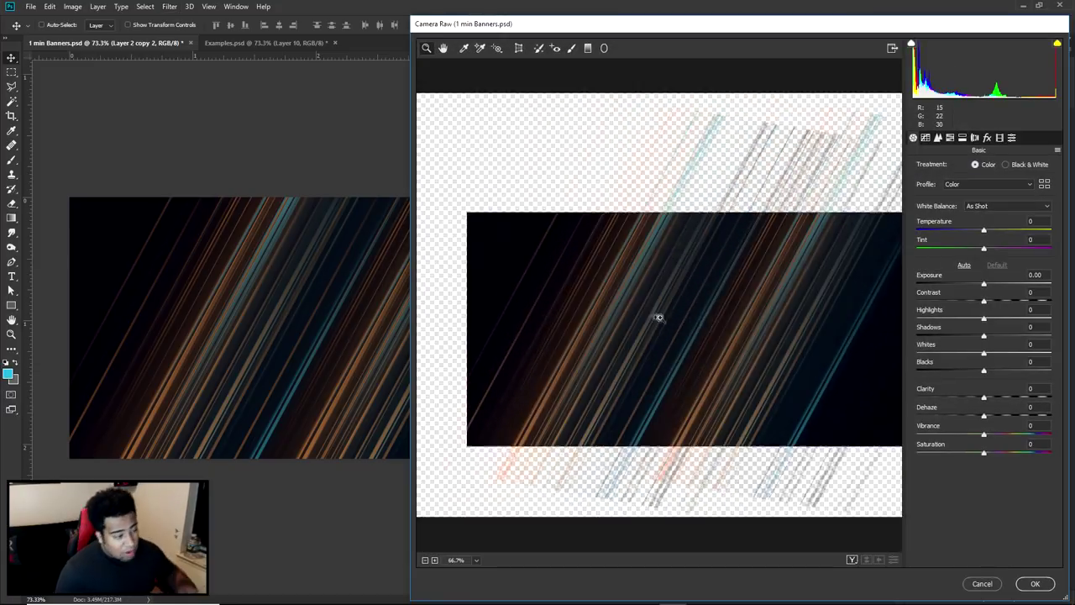
drag(782, 339, 791, 323)
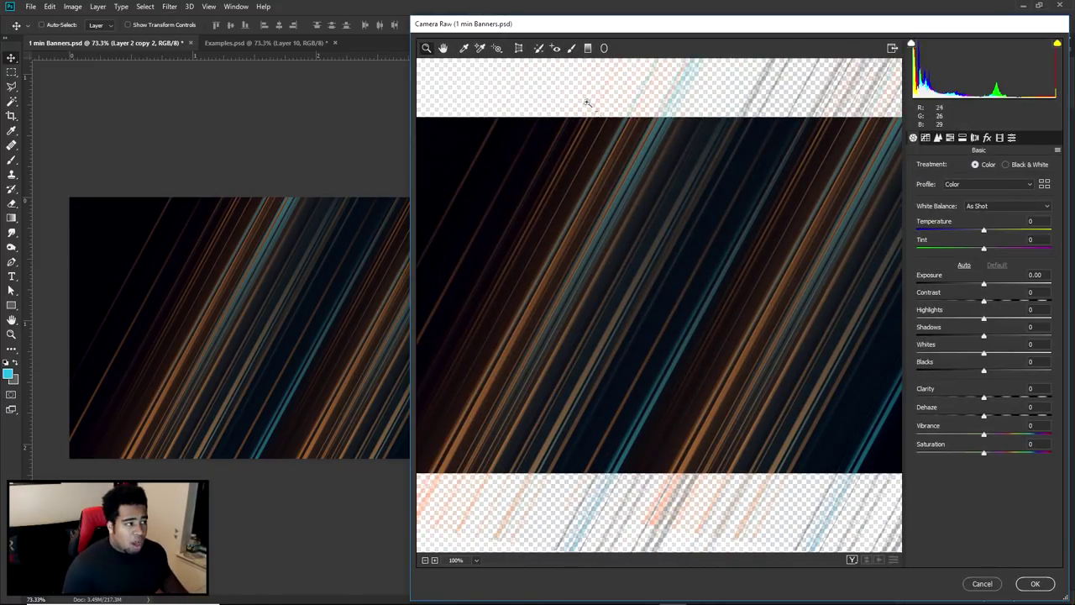
click(852, 559)
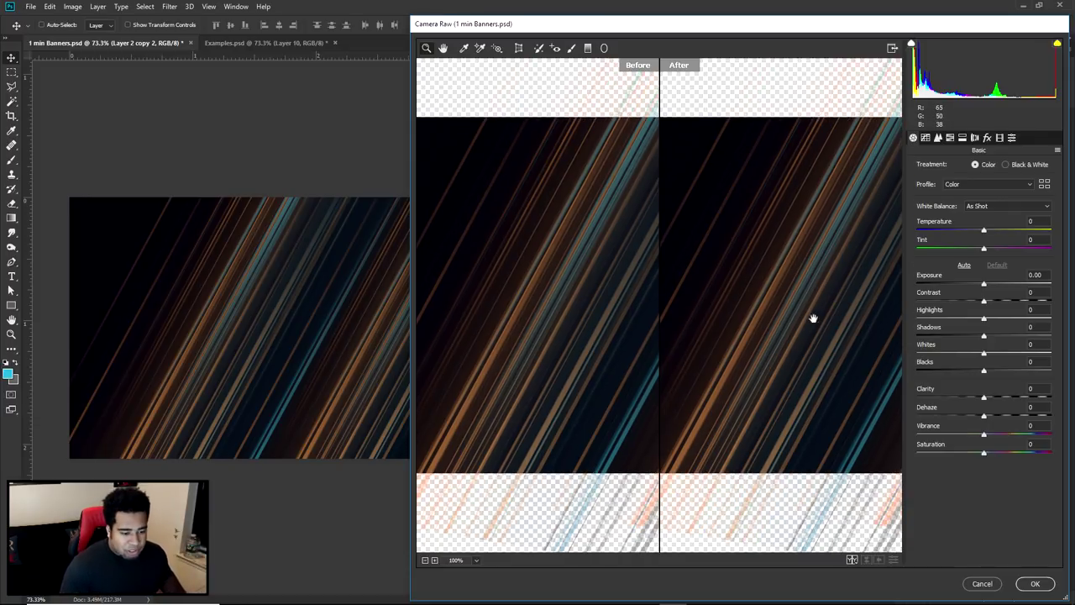
drag(985, 396, 1017, 395)
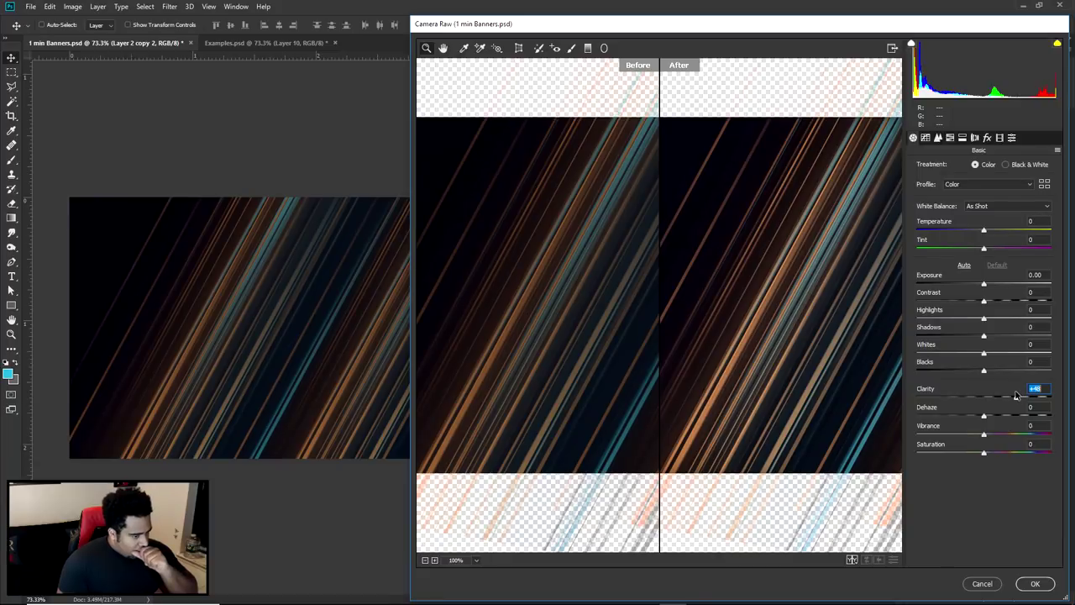
drag(992, 420, 1002, 418)
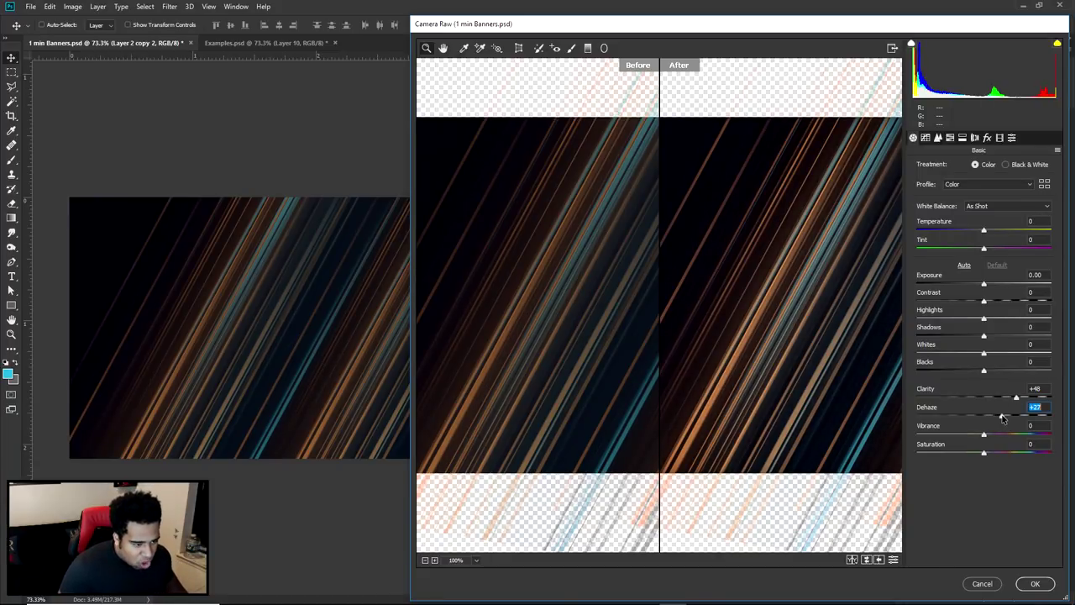
- Set Vibrance to +12, Saturation to +20, Blacks to -6 and Whites to +25, and apply the Camera Raw Filter
drag(840, 425, 739, 353)
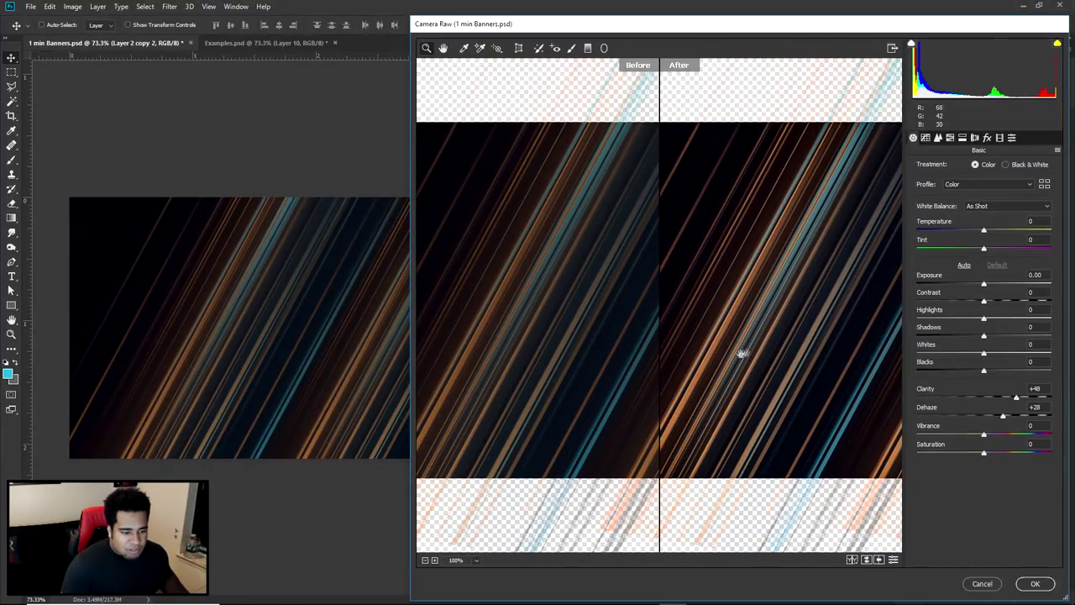
drag(990, 455, 998, 458)
mouse_move(880, 396)
mouse_down()
mouse_move(846, 372)
mouse_move(762, 361)
mouse_move(792, 375)
mouse_move(703, 398)
mouse_move(875, 389)
mouse_up()
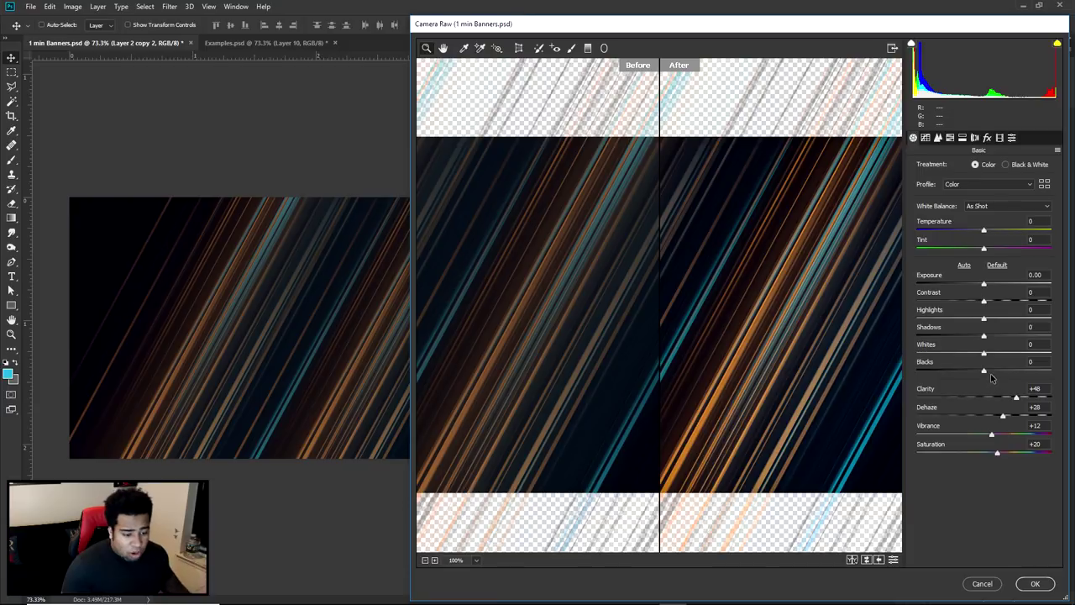
drag(985, 375, 980, 372)
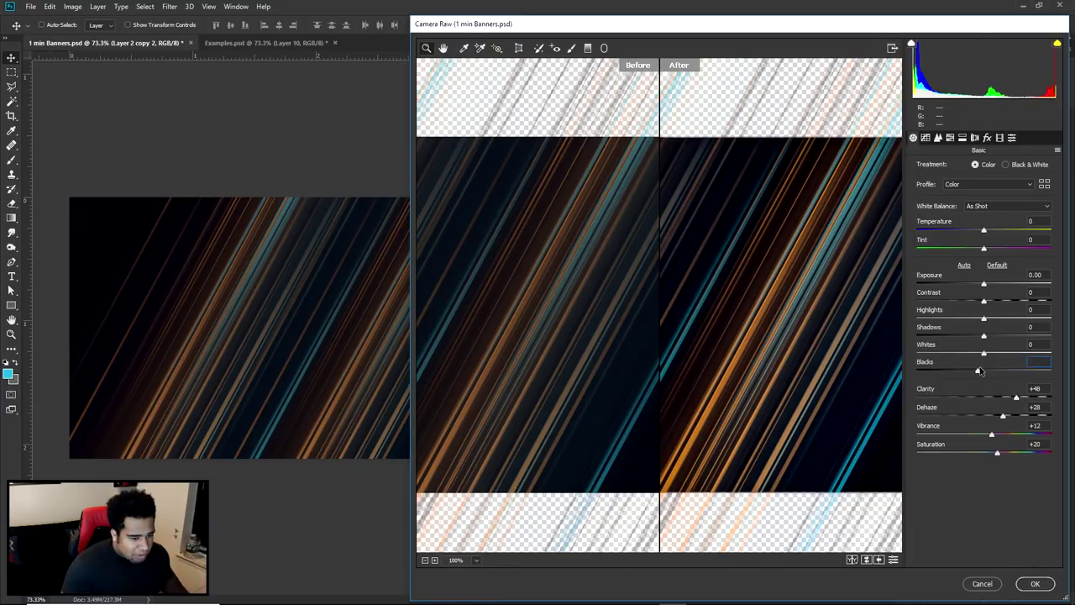
drag(986, 356, 1002, 356)
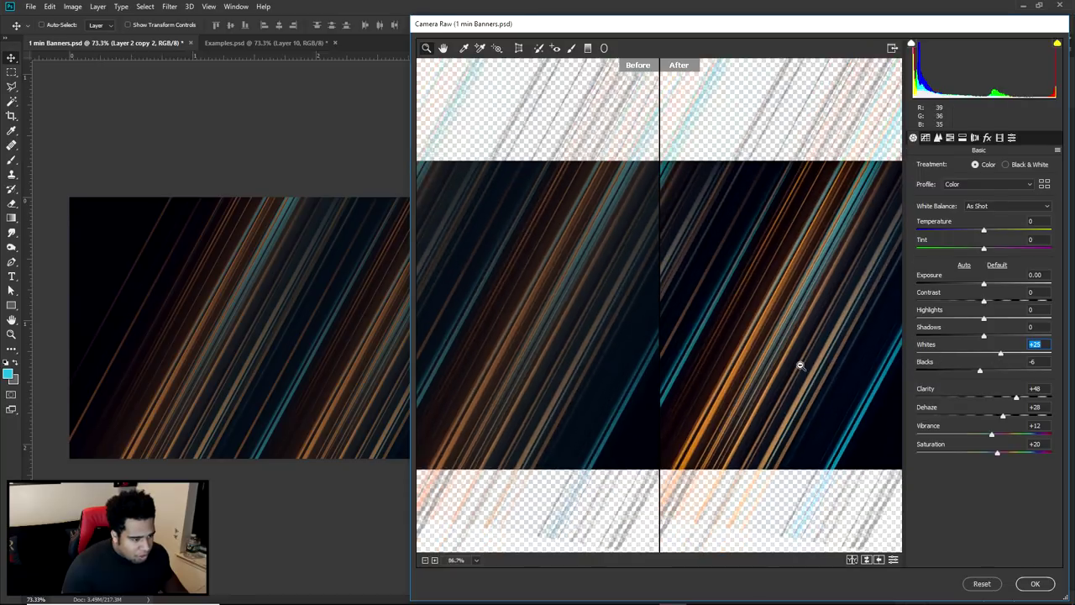
alt+click(799, 364)
alt+click(802, 366)
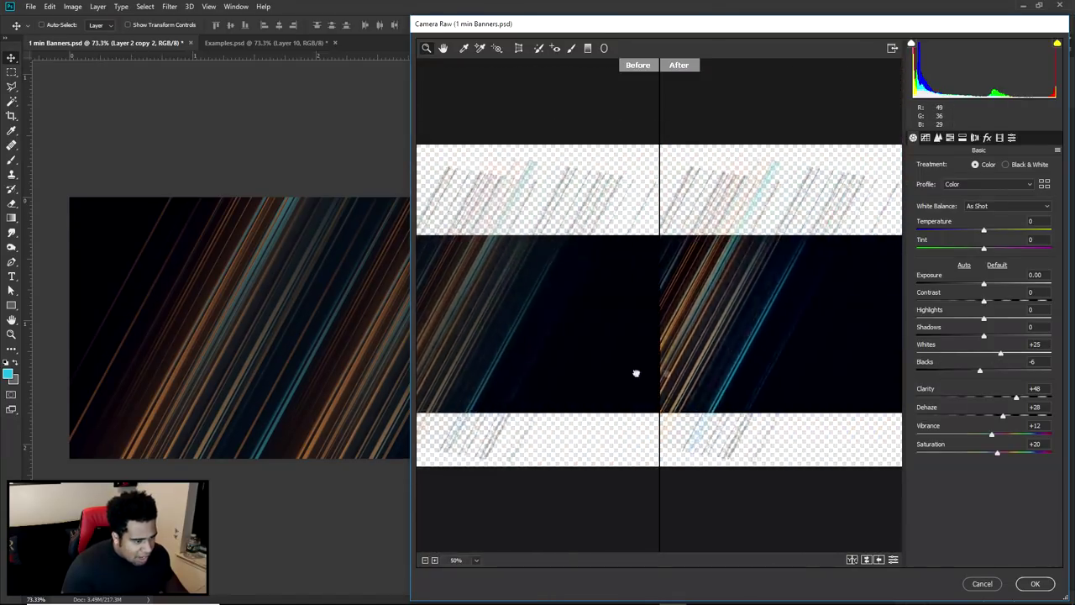
click(1036, 583)
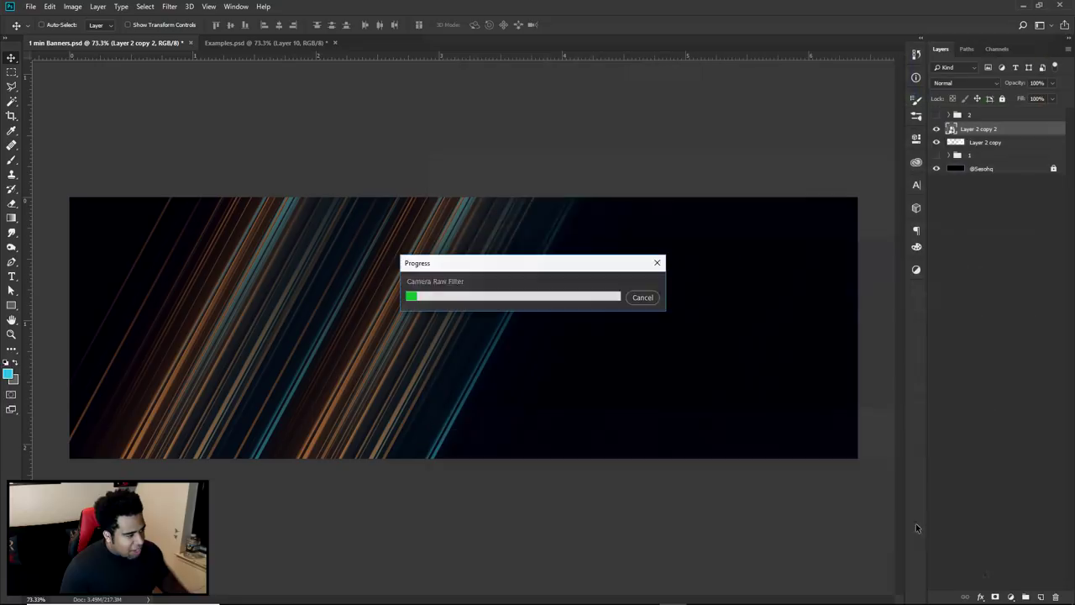
key(ctrl+minus)
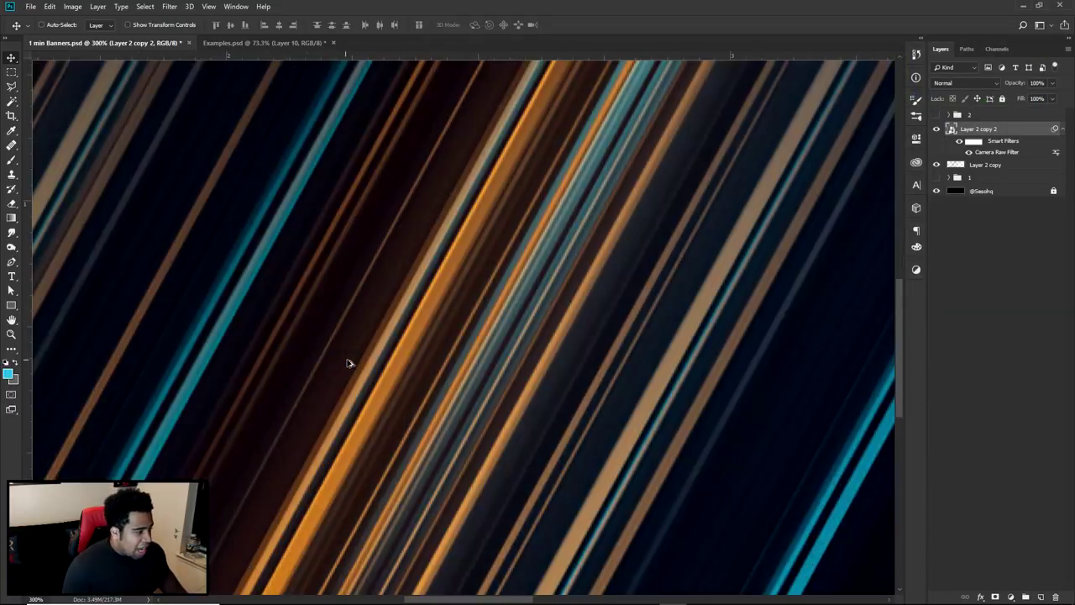
key(ctrl+plus)
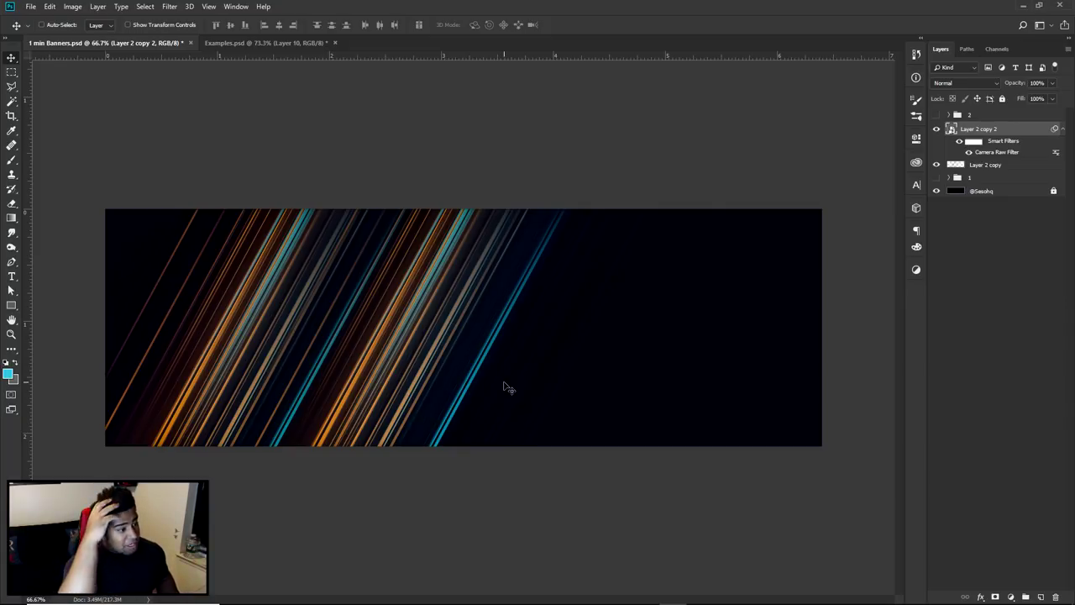
- Return to Examples.psd and toggle Layer 10's visibility off and back on
click(249, 39)
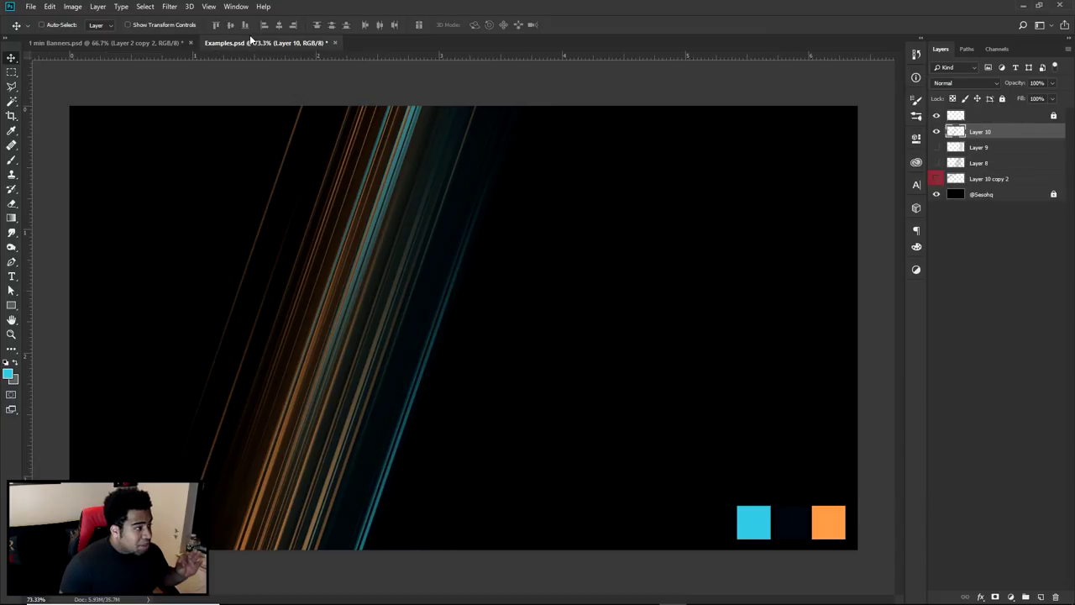
click(938, 132)
click(937, 132)
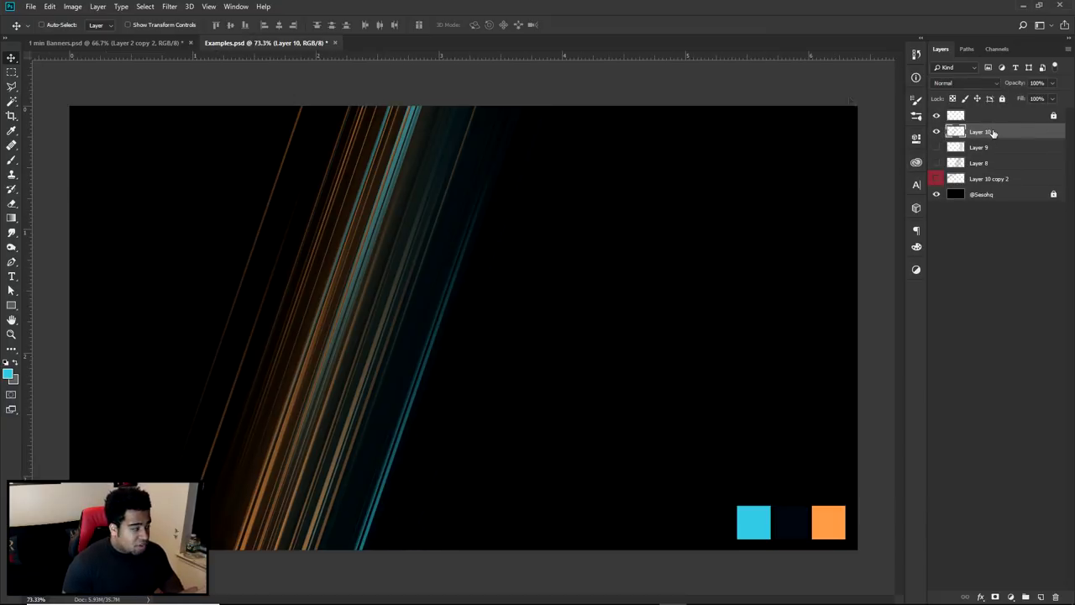
- Open the Liquify filter on Layer 10 and choose the Twirl Clockwise tool
click(180, 6)
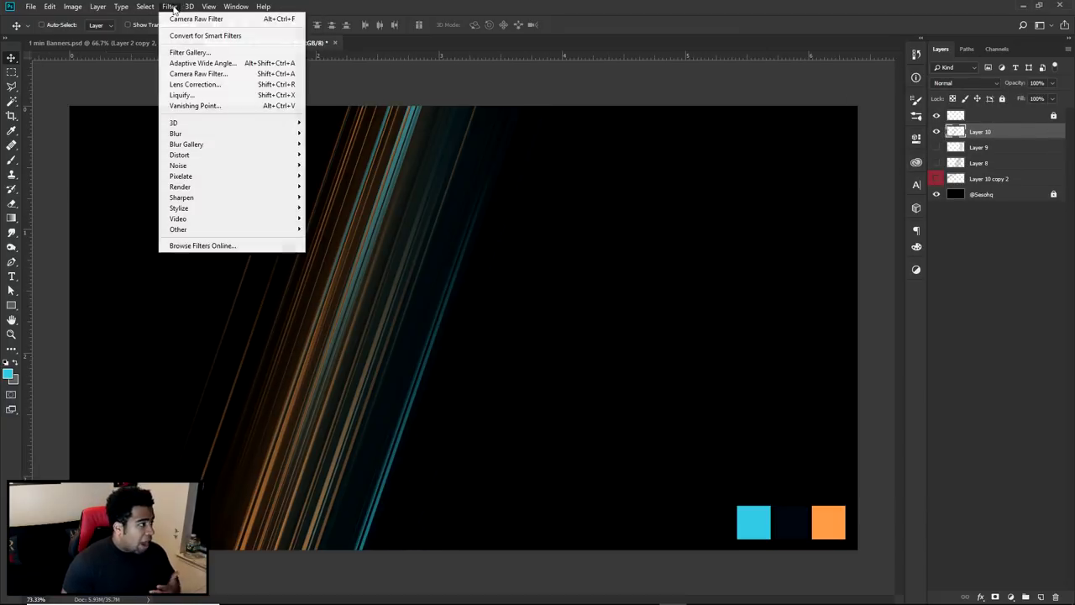
click(204, 95)
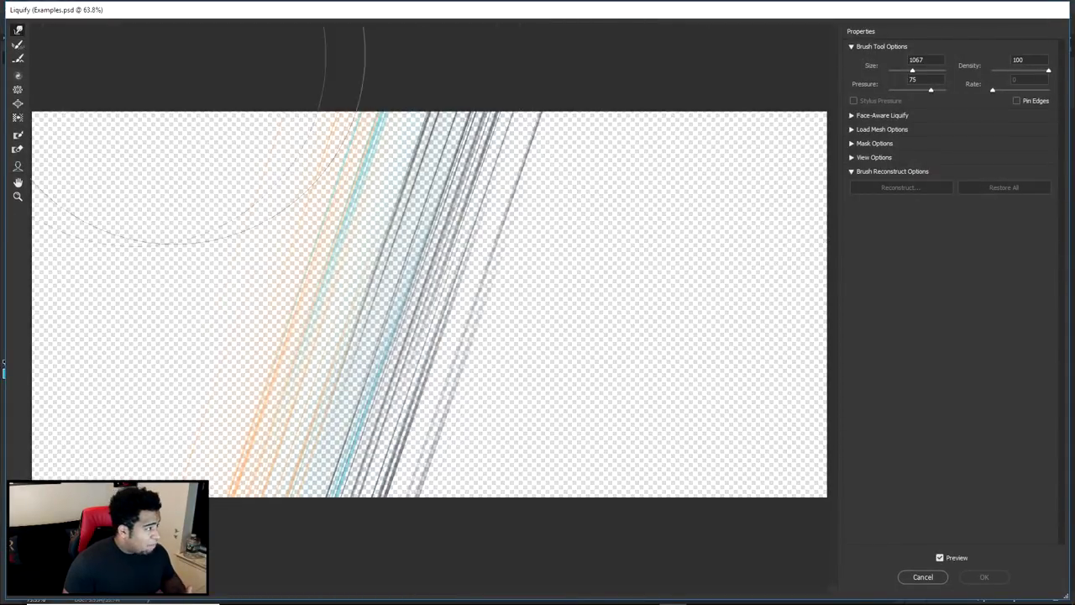
click(18, 74)
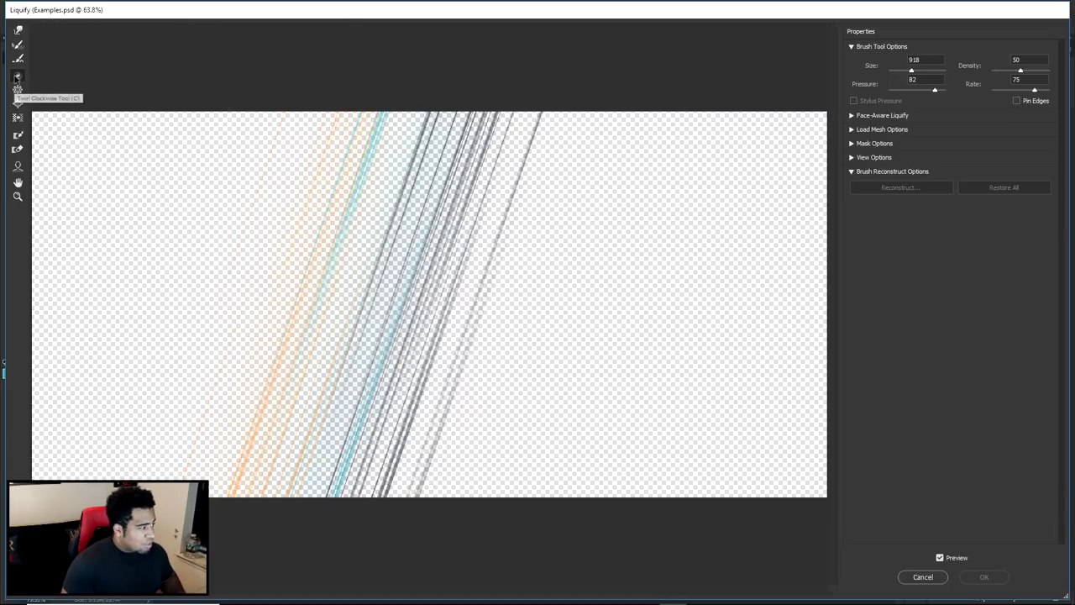
- Try twirl strokes across the streaks, raise the brush size to 1200 for another try, and undo each stroke
mouse_move(403, 332)
mouse_down()
mouse_move(569, 193)
mouse_move(480, 336)
mouse_up()
key(ctrl+alt+z)
mouse_move(362, 420)
mouse_down()
mouse_move(349, 342)
mouse_move(393, 266)
mouse_move(502, 132)
mouse_move(628, 115)
mouse_up()
key(ctrl+alt+z)
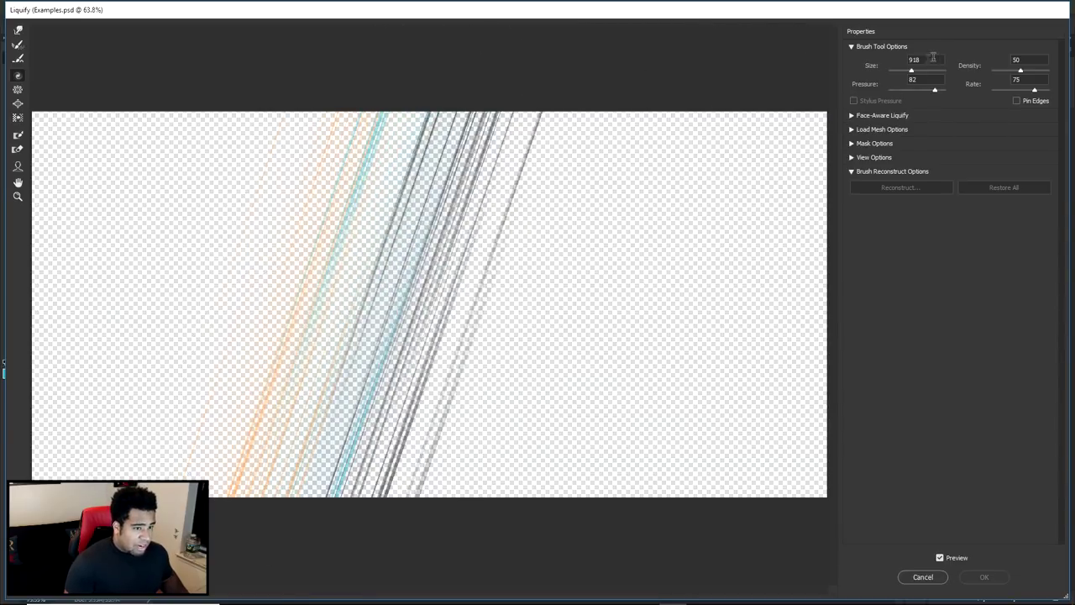
double_click(920, 61)
text(1200)
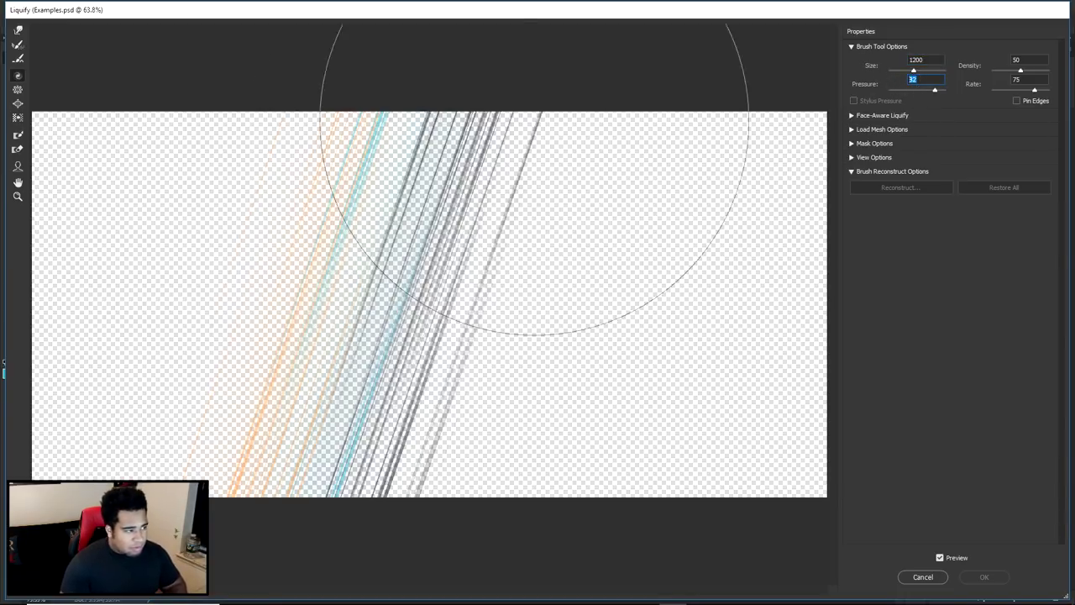
drag(471, 384, 569, 221)
key(ctrl+alt+z)
- Set the twirl brush size to 1500, test two large twirl strokes across the streaks and undo both
double_click(937, 57)
text(1500)
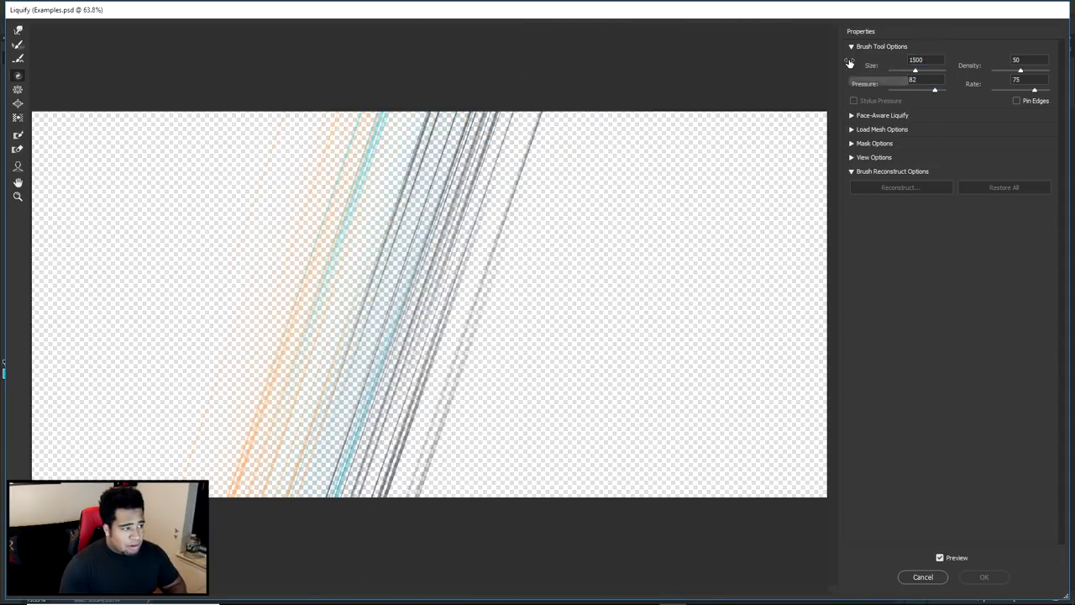
mouse_move(600, 240)
mouse_down()
mouse_move(403, 348)
mouse_move(773, 218)
mouse_up()
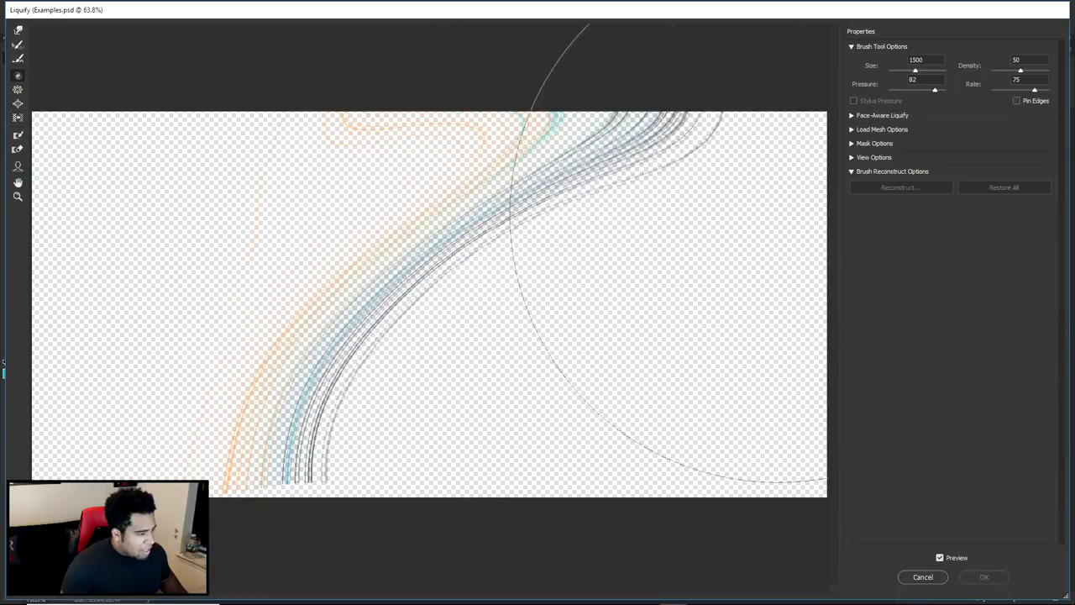
key(ctrl+alt+z)
mouse_move(425, 451)
mouse_down()
mouse_move(397, 441)
mouse_move(413, 393)
mouse_move(549, 281)
mouse_move(826, 93)
mouse_up()
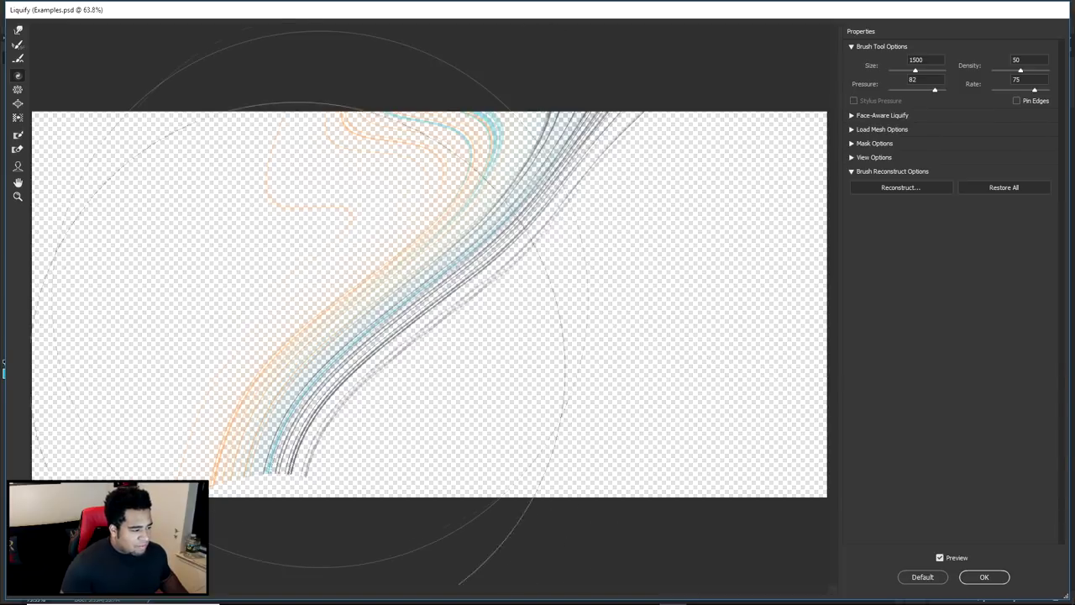
key(ctrl+alt+z)
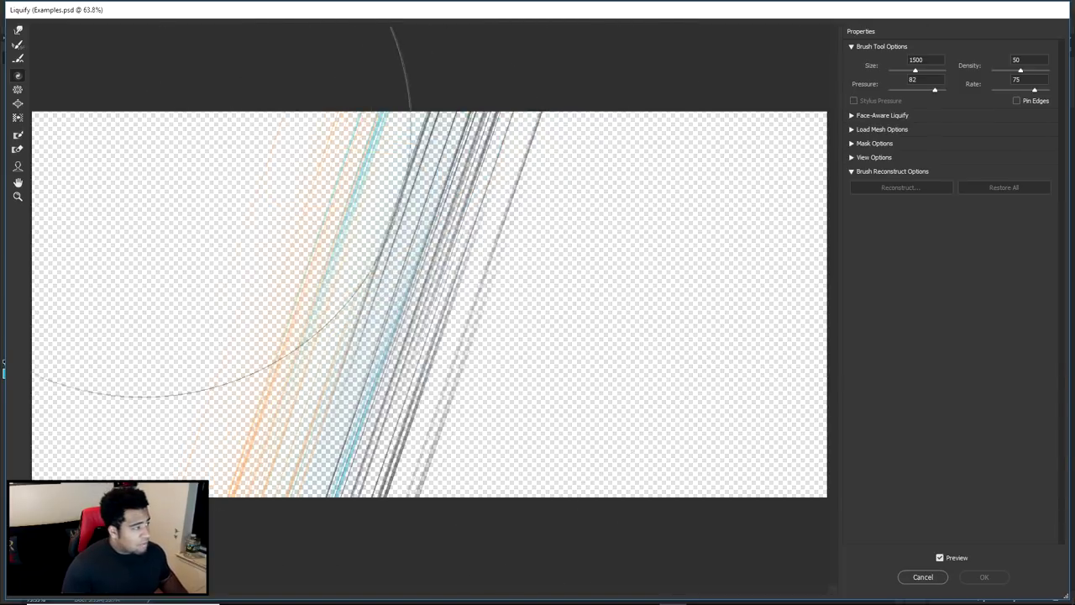
- Try bending the streaks with the Forward Warp tool, and restore all distortions
click(17, 32)
mouse_move(333, 290)
mouse_down()
mouse_move(454, 311)
mouse_move(714, 210)
mouse_move(109, 495)
mouse_move(456, 360)
mouse_move(599, 384)
mouse_move(432, 456)
mouse_move(622, 151)
mouse_up()
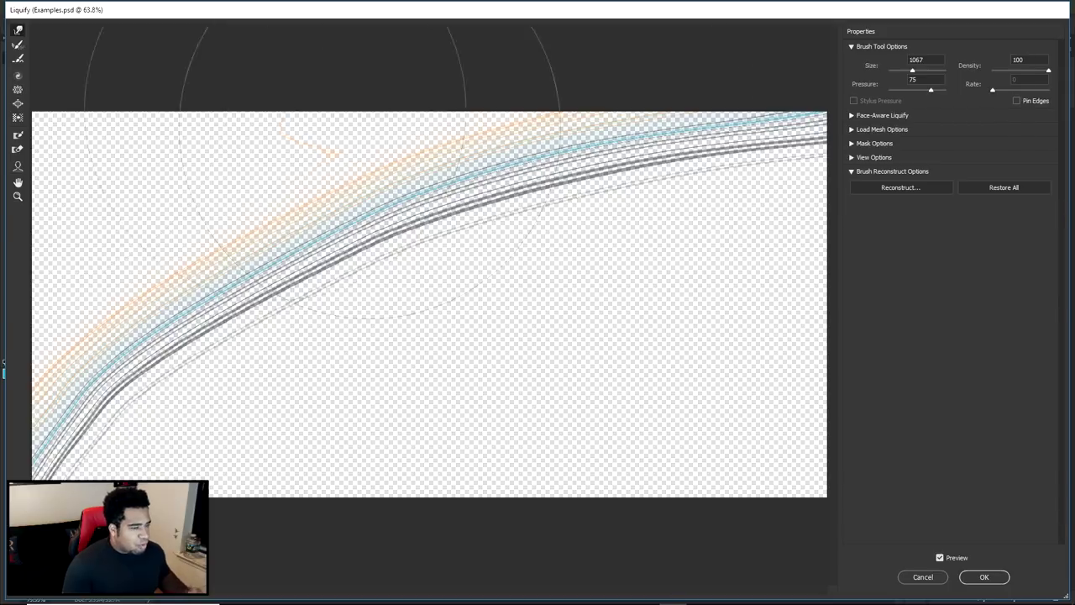
click(1004, 187)
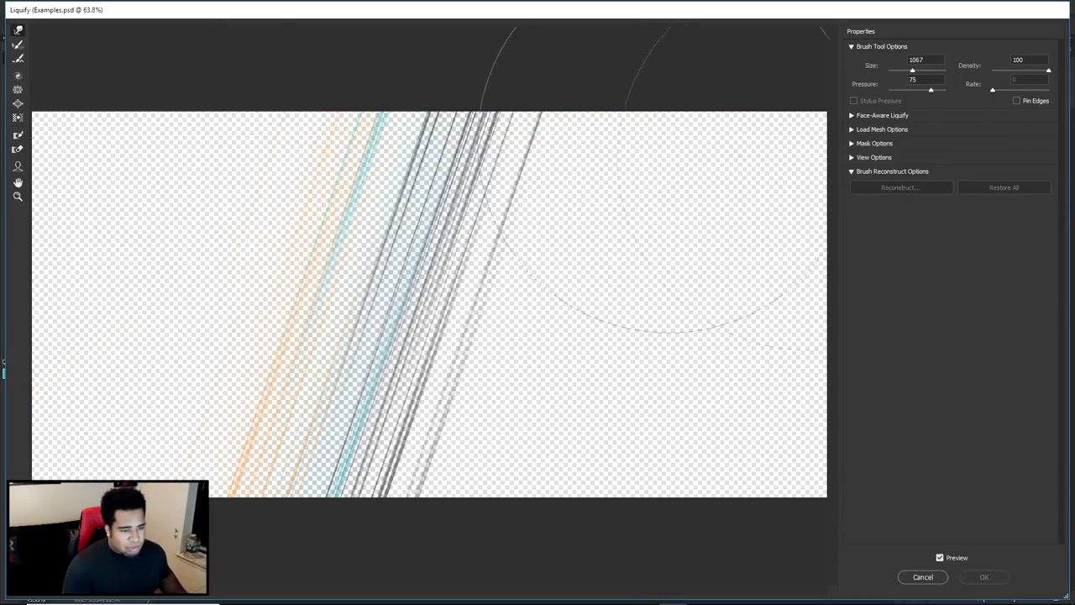
- Curve the streaks with a twirl stroke, smooth them into a long diagonal arc with Forward Warp strokes, and apply Liquify
click(18, 76)
mouse_move(325, 312)
mouse_down()
mouse_move(480, 264)
mouse_move(728, 267)
mouse_move(427, 497)
mouse_move(336, 418)
mouse_move(384, 264)
mouse_move(576, 264)
mouse_move(617, 362)
mouse_move(517, 588)
mouse_move(492, 293)
mouse_move(600, 264)
mouse_move(836, 265)
mouse_move(563, 601)
mouse_move(547, 300)
mouse_move(804, 216)
mouse_move(840, 134)
mouse_move(540, 571)
mouse_move(423, 293)
mouse_move(701, 228)
mouse_move(924, 239)
mouse_move(1034, 51)
mouse_move(144, 601)
mouse_move(638, 437)
mouse_up()
click(18, 31)
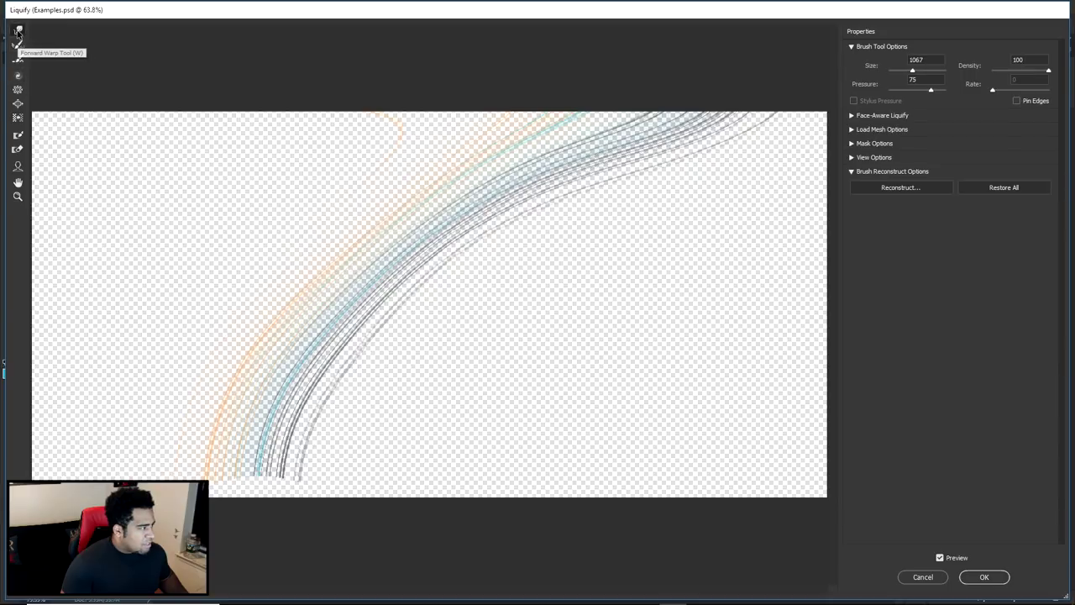
mouse_move(283, 426)
mouse_down()
mouse_move(252, 396)
mouse_move(228, 456)
mouse_up()
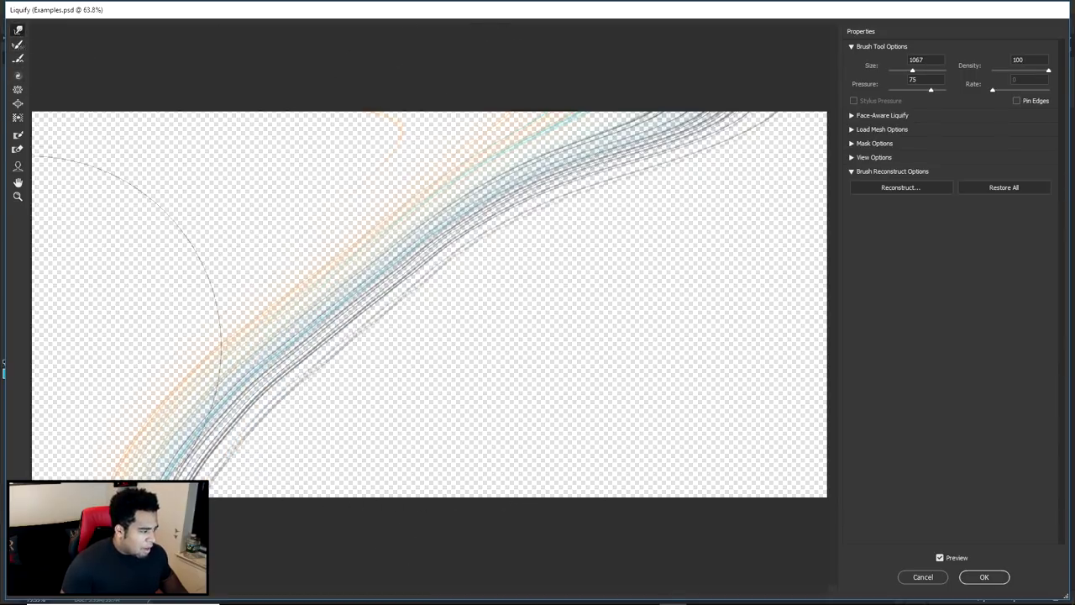
drag(420, 324, 790, 16)
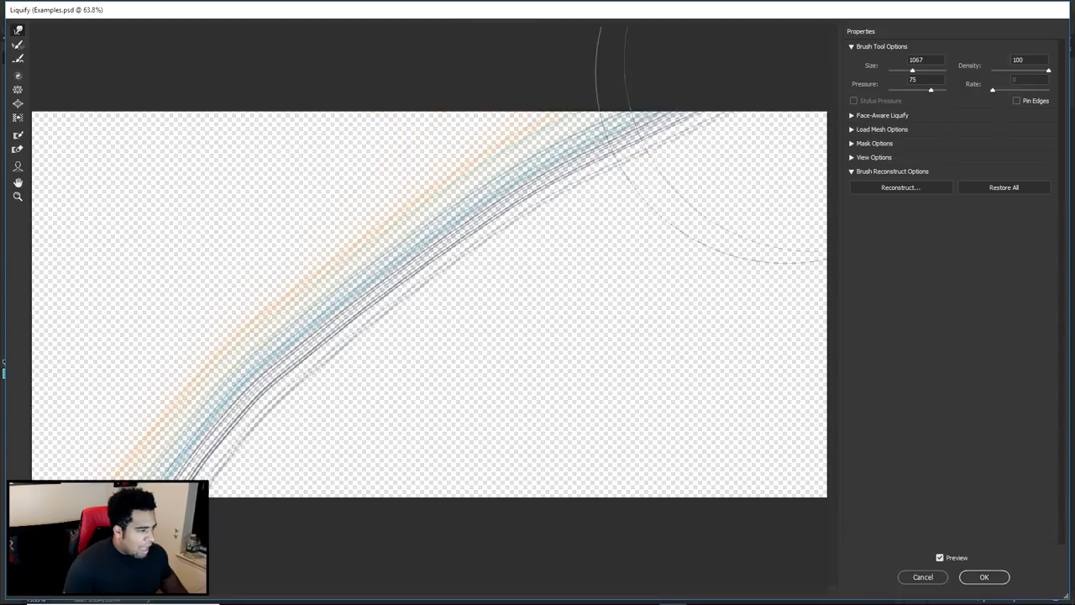
mouse_move(218, 441)
mouse_down()
mouse_move(228, 468)
mouse_move(432, 324)
mouse_move(612, 252)
mouse_up()
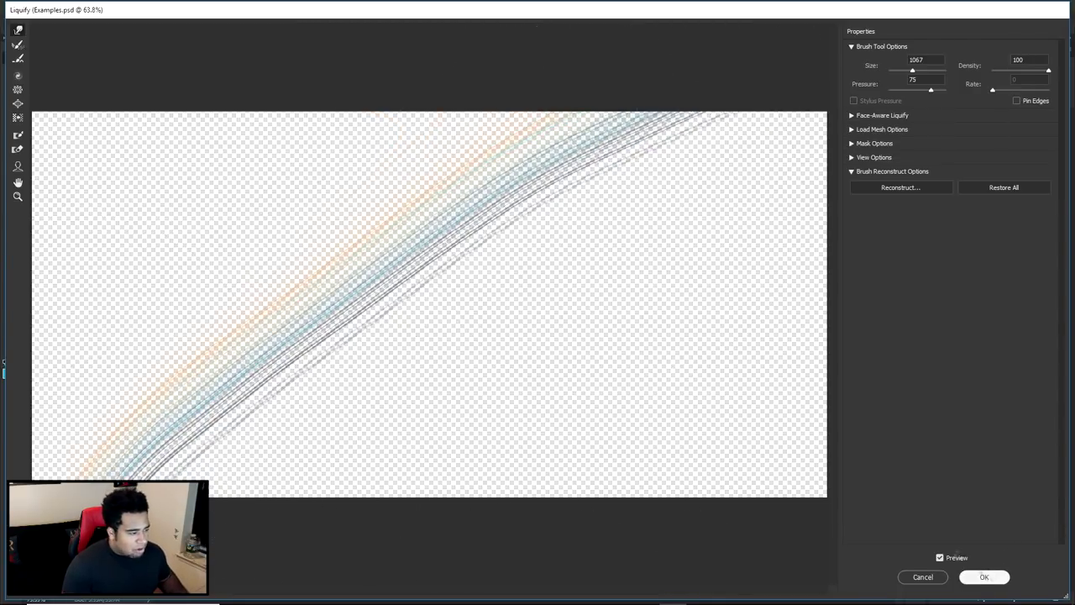
click(984, 576)
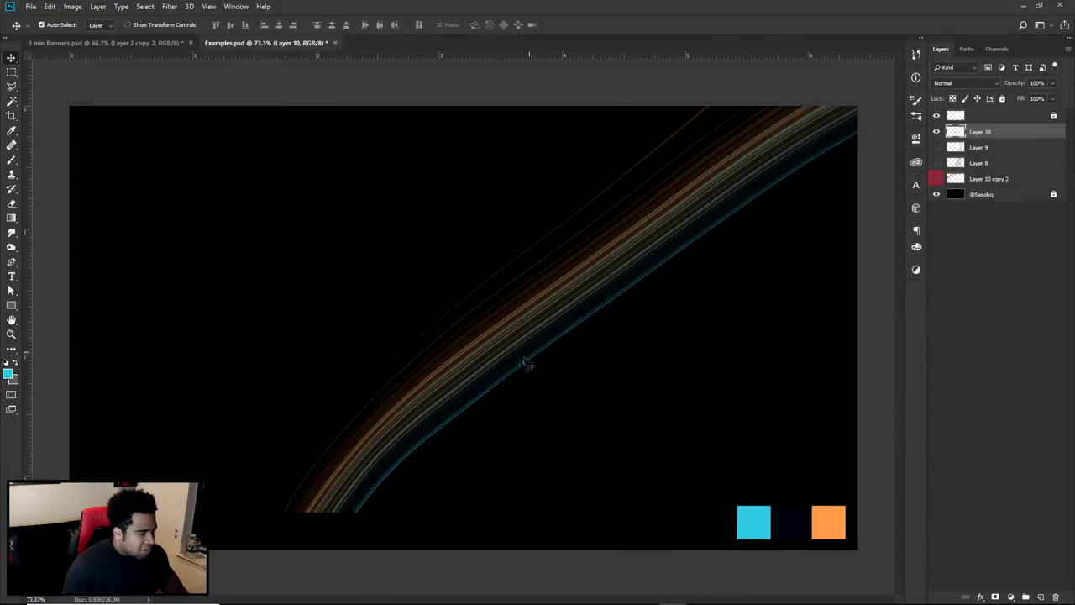
- Move Layer 10's curved streaks toward the canvas's left edge and inspect their detail up close
scroll(345, 332, up, 5)
scroll(344, 332, up, 2)
scroll(316, 263, down, 5)
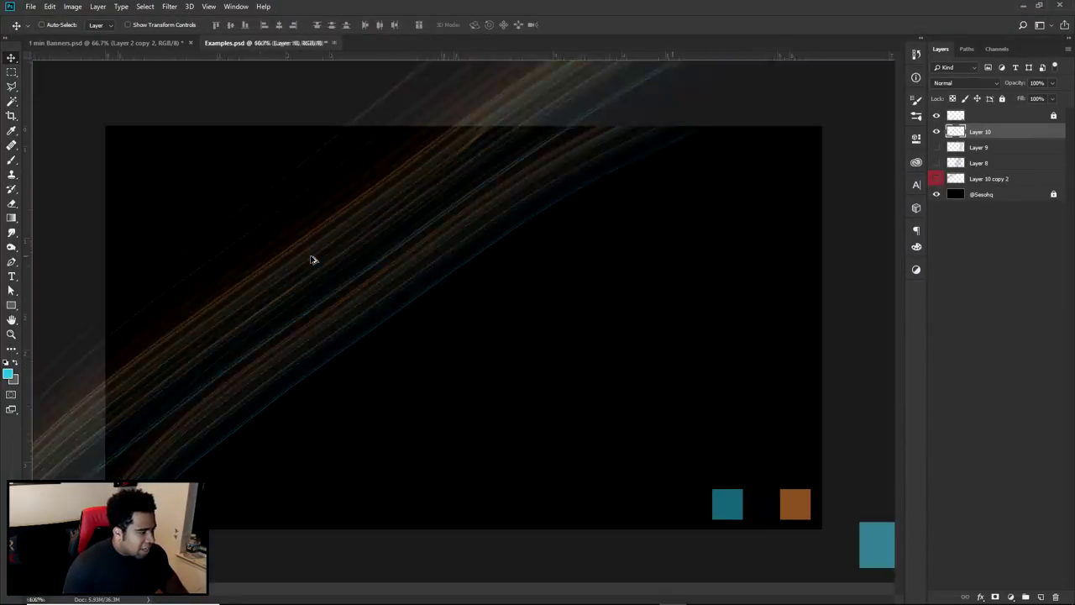
scroll(312, 325, up, 3)
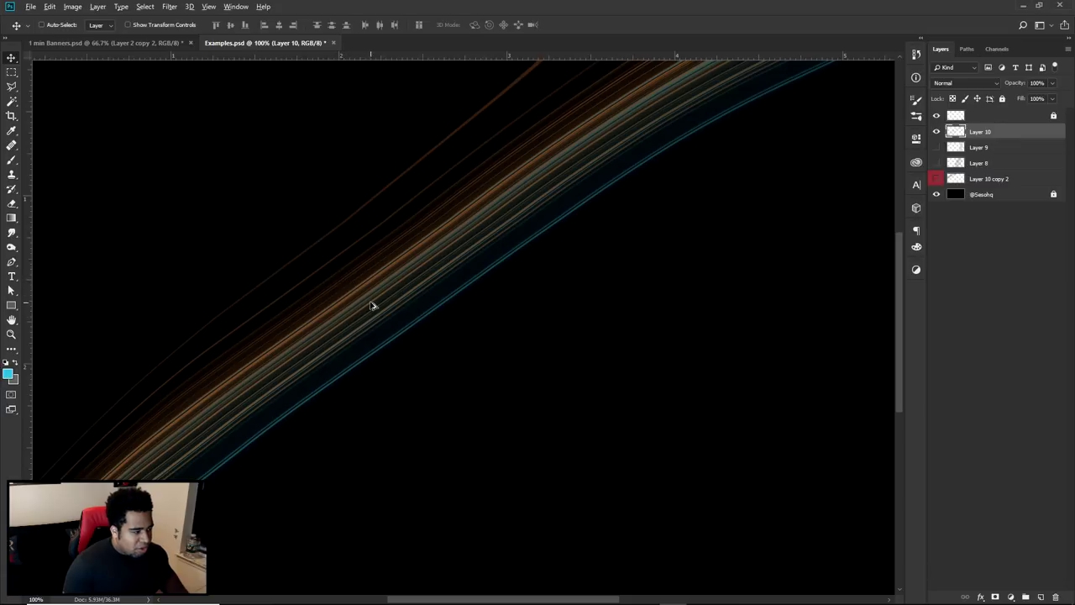
scroll(389, 297, down, 1)
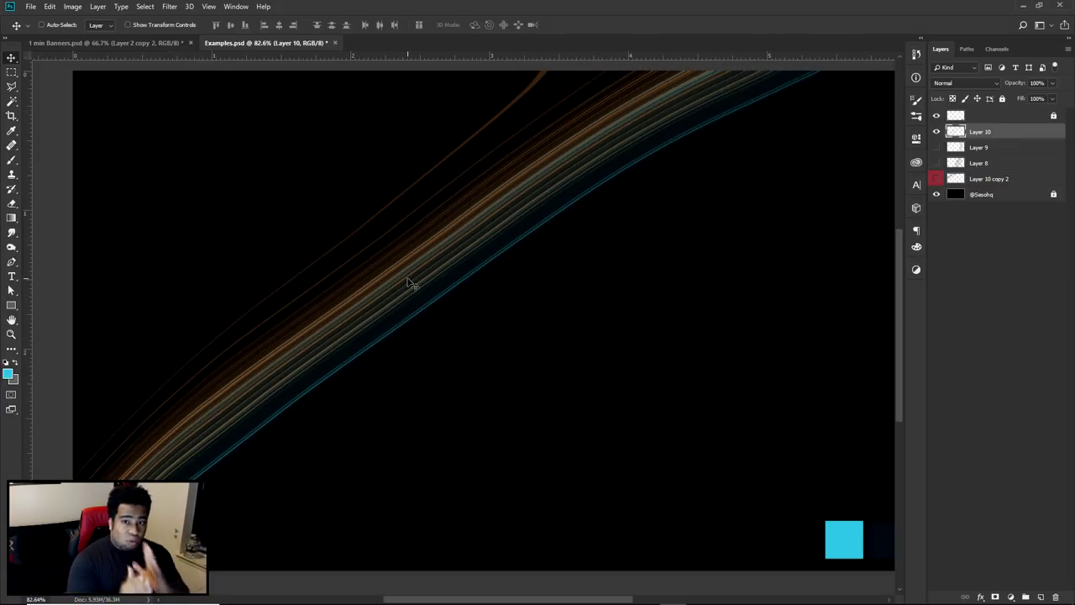
scroll(456, 238, down, 1)
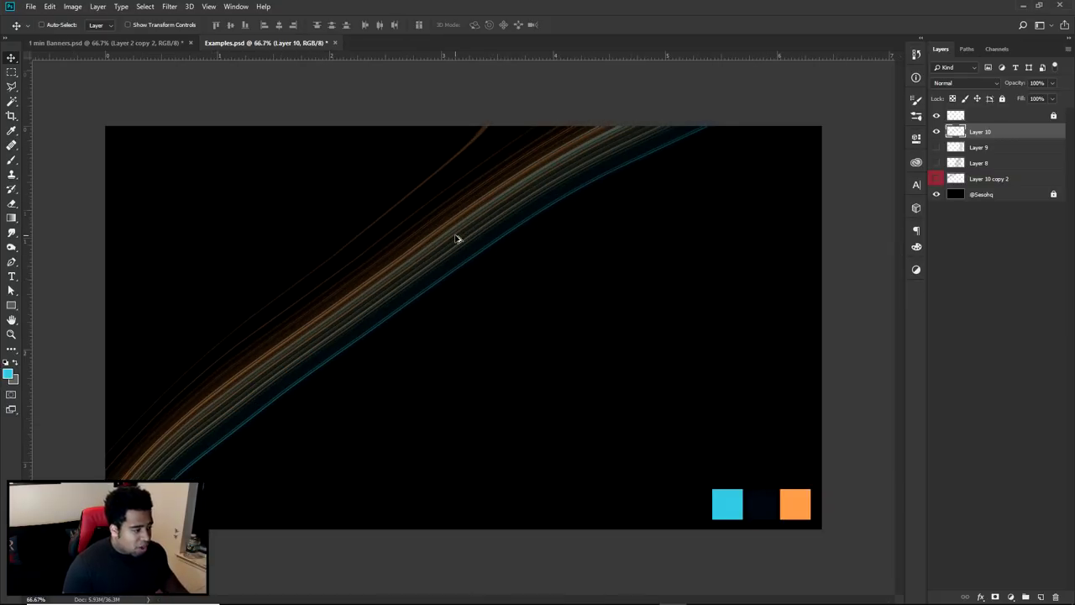
- Show and hide Layer 9's splatter, then reveal Layer 8, reposition its straight streaks and hide it again
click(936, 147)
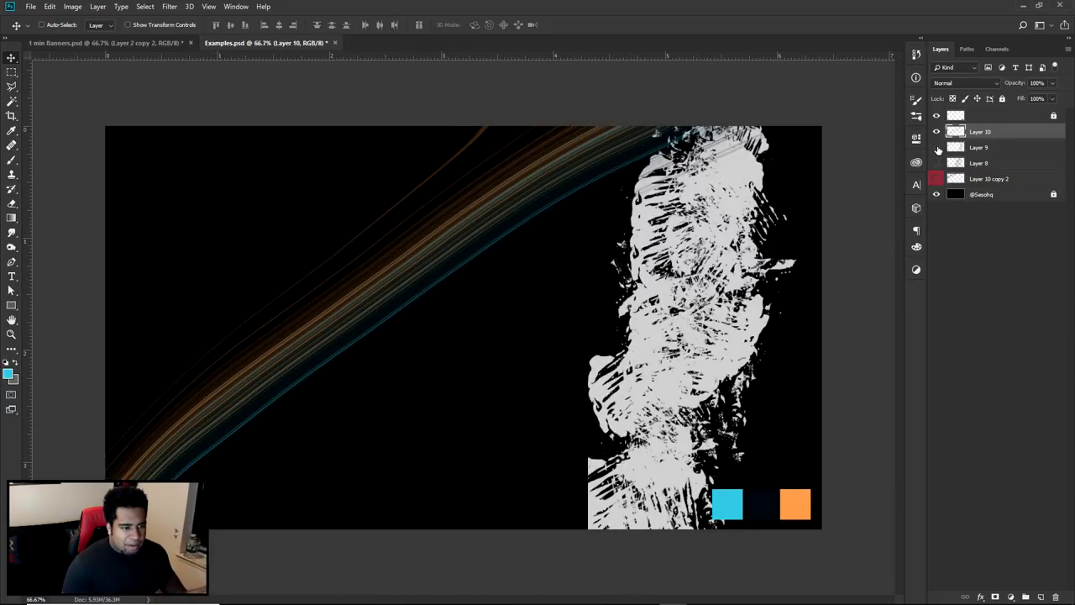
click(937, 147)
click(937, 162)
click(979, 162)
mouse_move(617, 252)
mouse_down()
mouse_move(613, 294)
mouse_move(718, 204)
mouse_move(704, 353)
mouse_move(648, 414)
mouse_up()
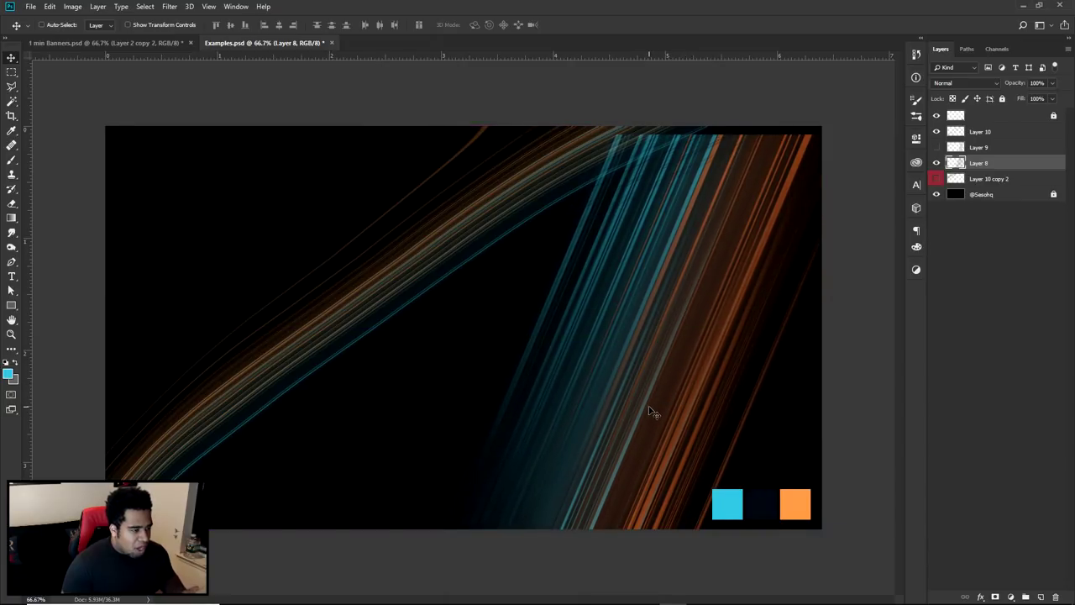
click(652, 411)
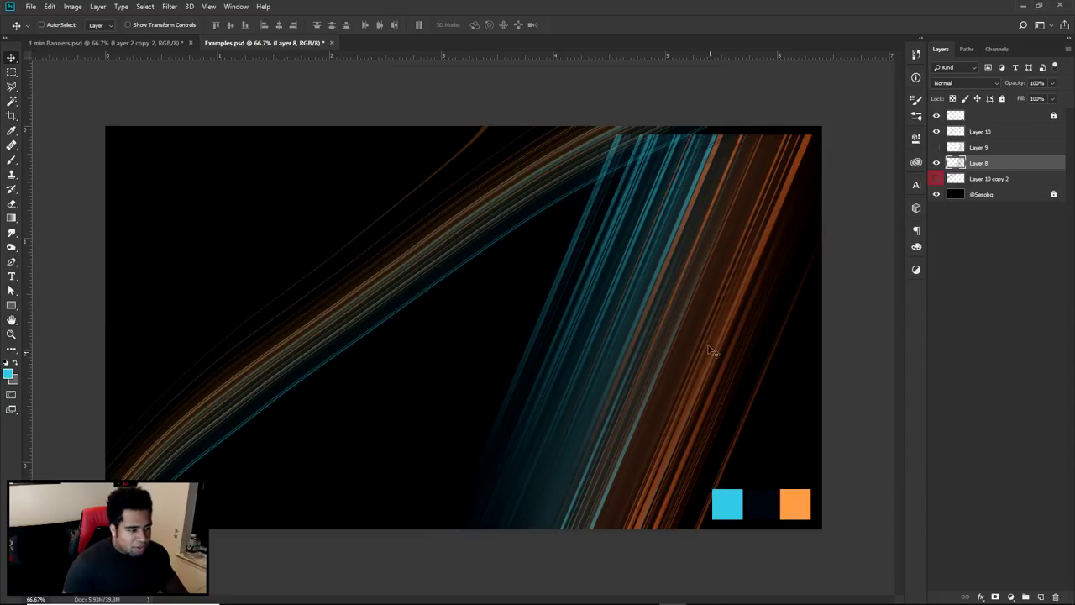
click(937, 163)
- Copy Layer 10's curved streaks into 1 min Banners.psd and hide its Layer 2 copy layer
drag(526, 228, 153, 67)
click(987, 130)
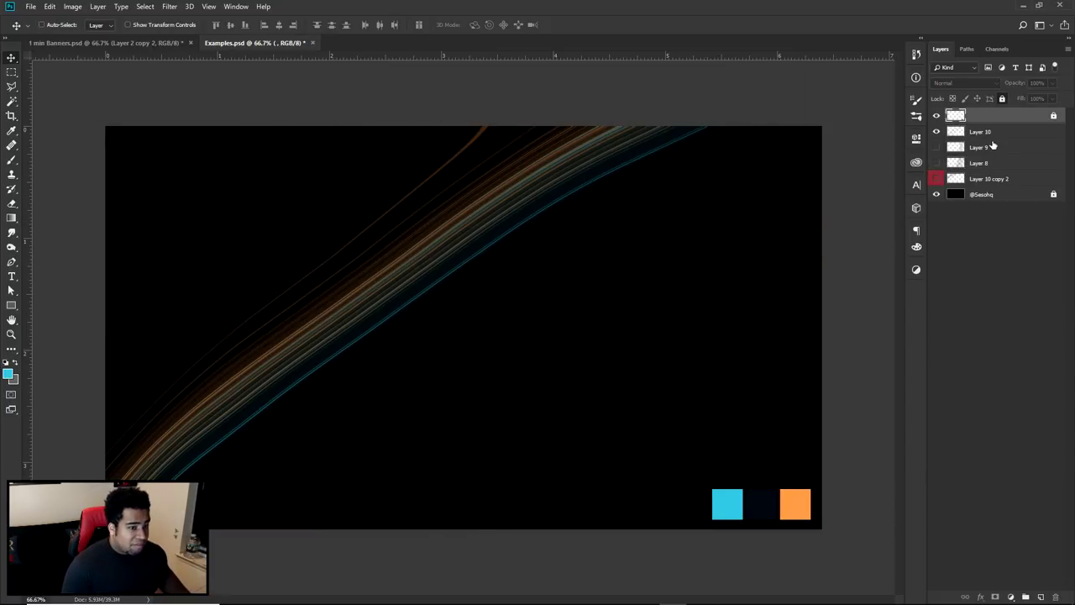
mouse_move(636, 219)
mouse_down()
mouse_move(154, 46)
mouse_move(598, 296)
mouse_up()
click(936, 176)
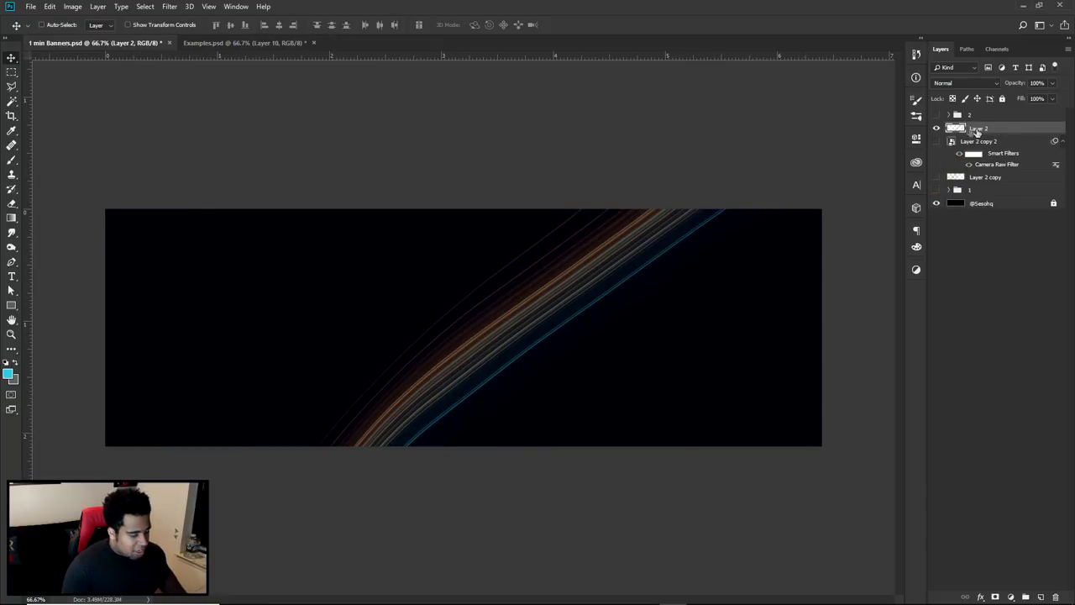
- Rotate Layer 2's streaks to run nearly horizontally and place them across the upper half of the banner
key(ctrl+t)
mouse_move(254, 147)
mouse_down()
mouse_move(339, 103)
mouse_move(547, 283)
mouse_up()
key(Return)
mouse_move(371, 293)
mouse_down()
mouse_move(377, 305)
mouse_move(427, 311)
mouse_move(446, 296)
mouse_up()
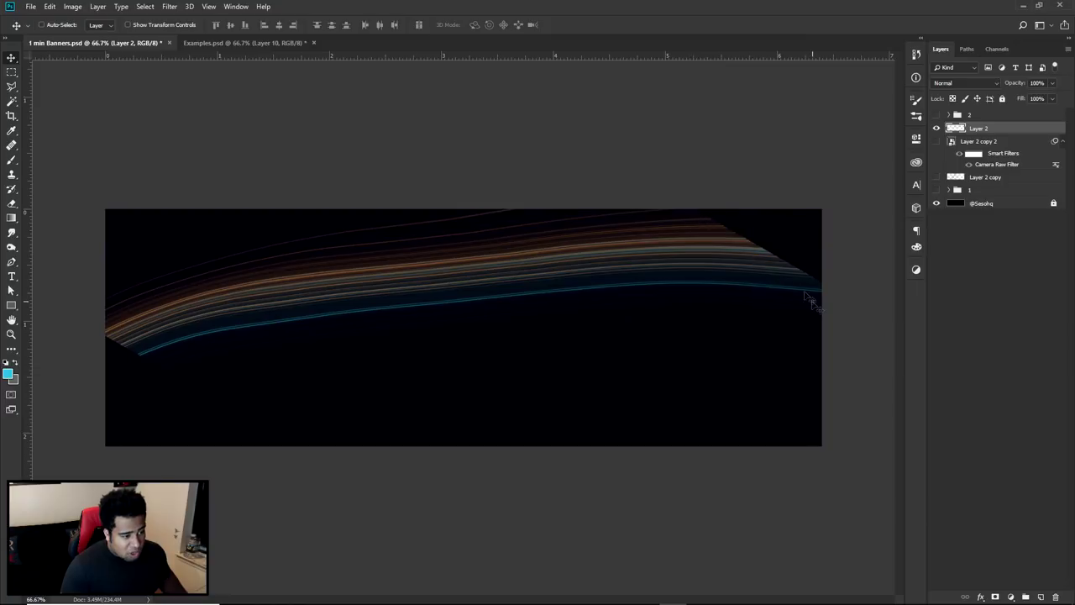
- Try fading the streaks' two cut-off ends with a soft eraser, and undo both strokes
key(e)
drag(754, 233, 789, 278)
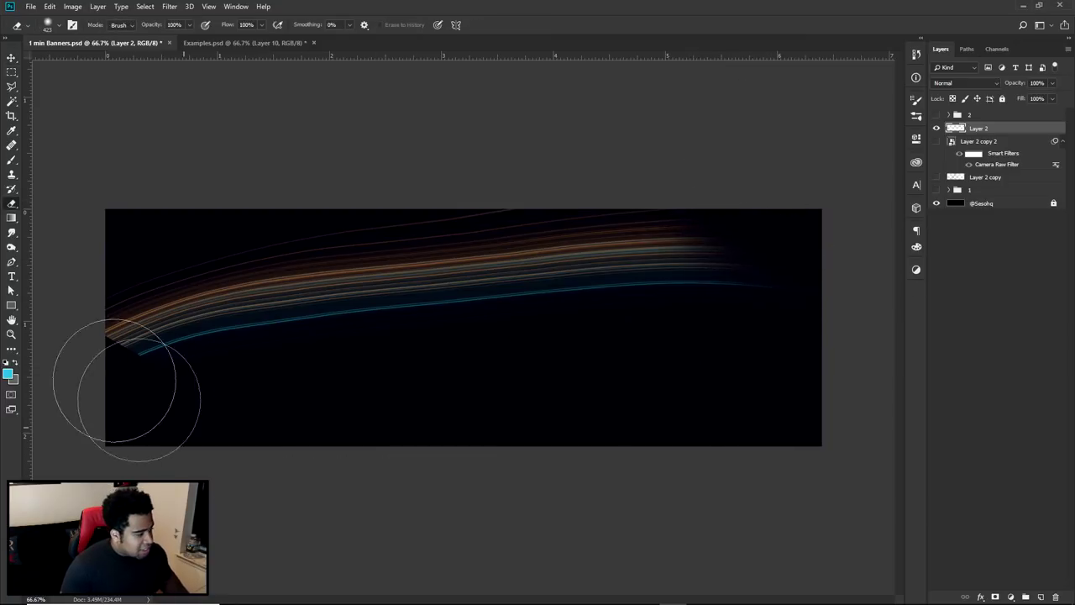
drag(143, 396, 78, 317)
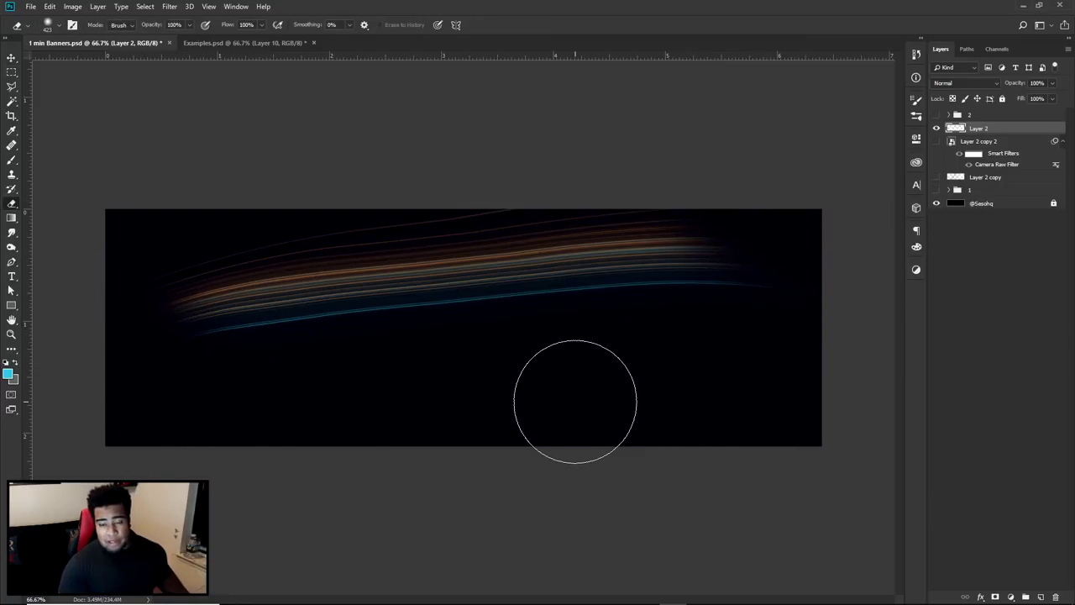
key(ctrl+z)
key(ctrl+z)
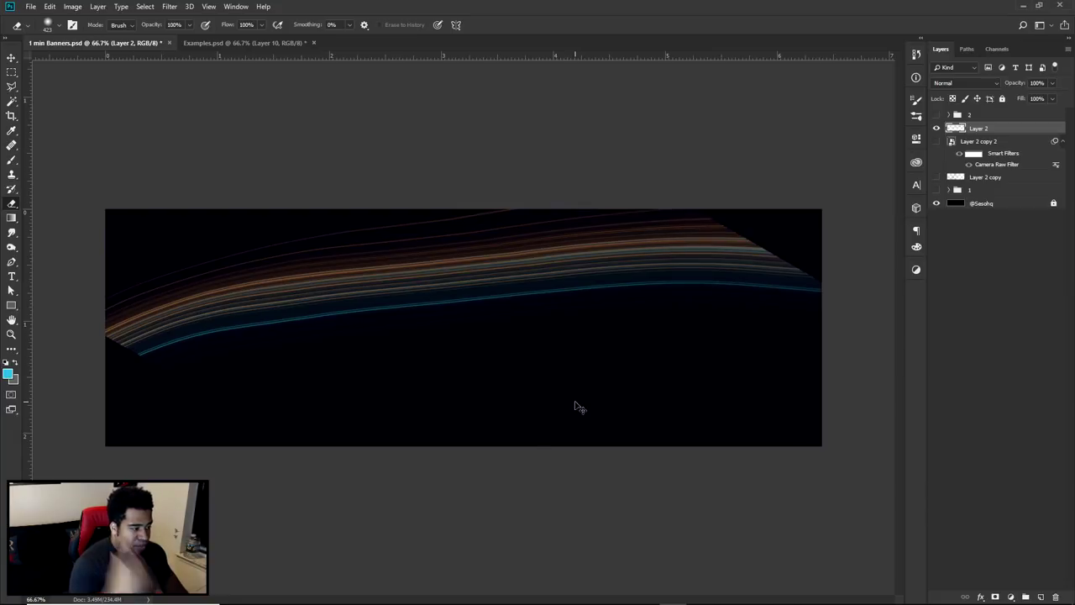
- Try enlarging Layer 2's streaks past the banner's edges with Free Transform, and examine their sharpness up close
key(ctrl+t)
key(ctrl+minus)
drag(788, 166, 983, 96)
key(Return)
key(ctrl+plus)
scroll(491, 317, up, 5)
key(v)
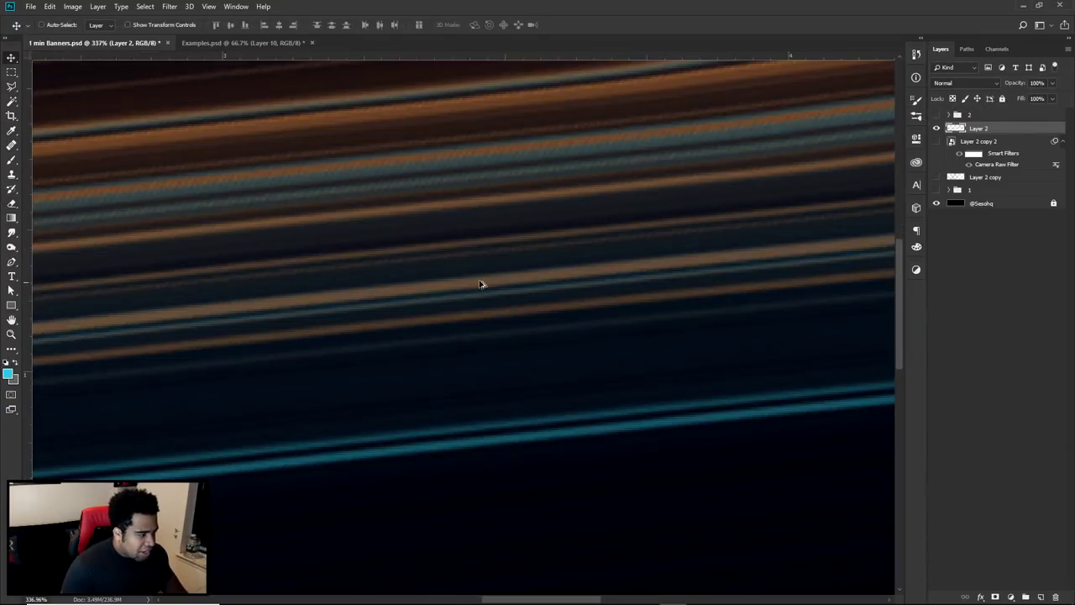
scroll(462, 269, down, 5)
drag(317, 258, 577, 286)
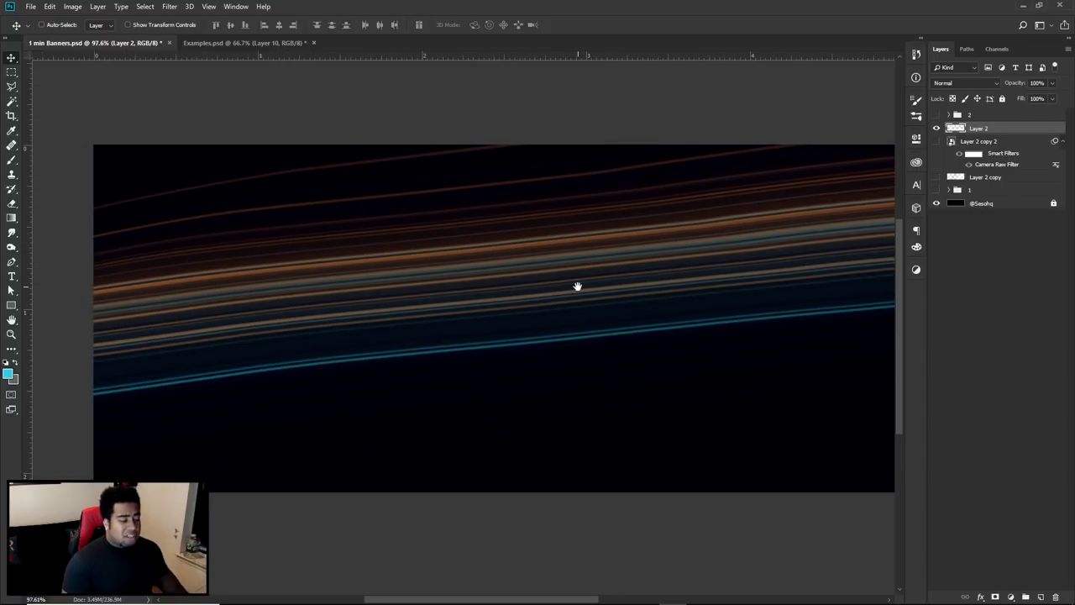
- Check the original streaks in Examples.psd, return to 1 min Banners.psd and undo the enlargement of Layer 2
click(232, 42)
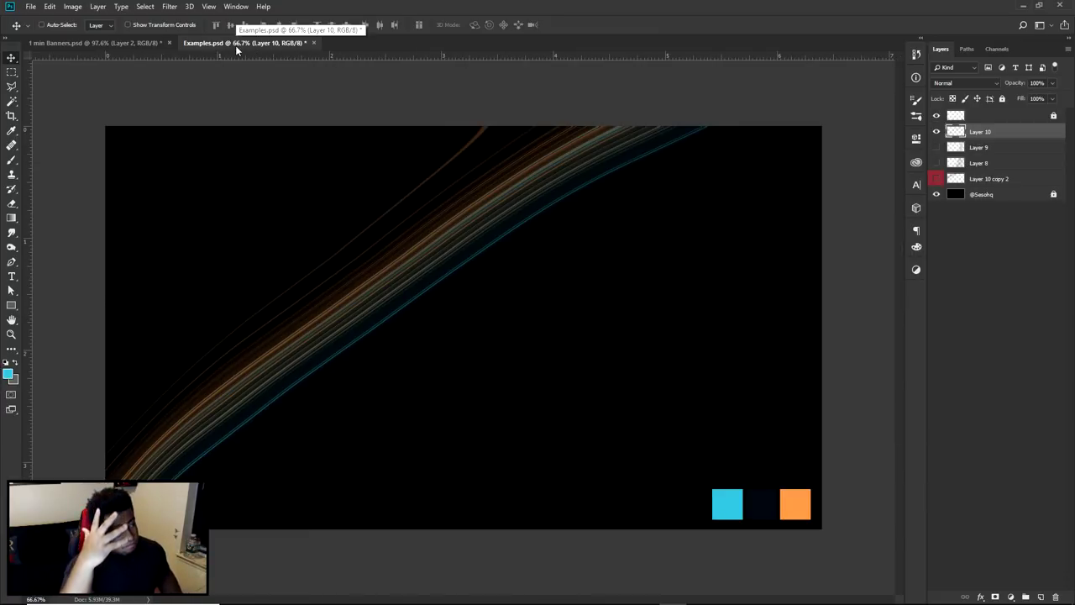
click(122, 43)
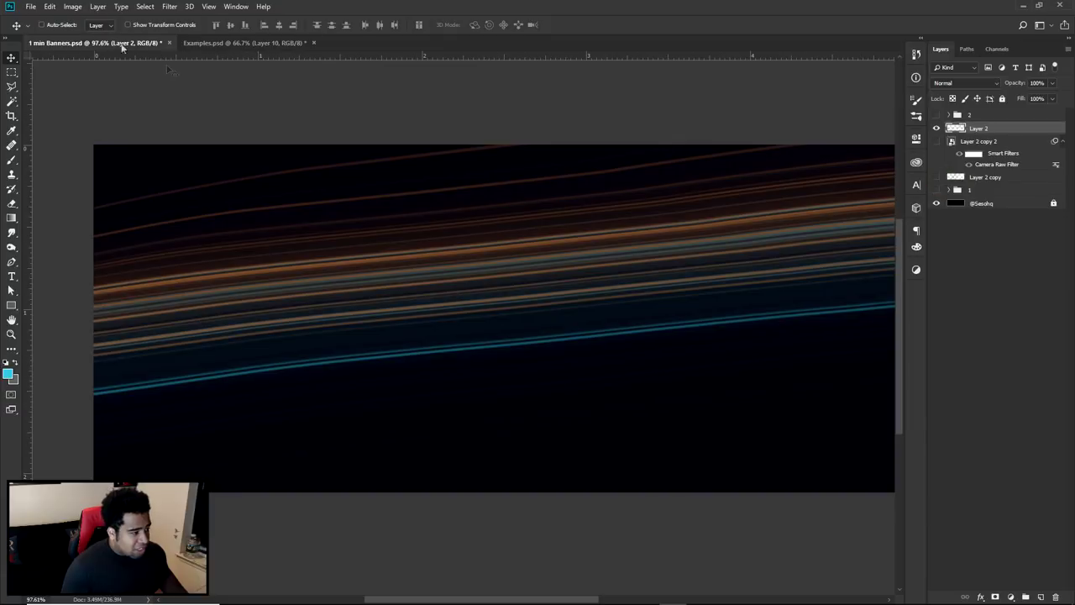
scroll(388, 224, down, 3)
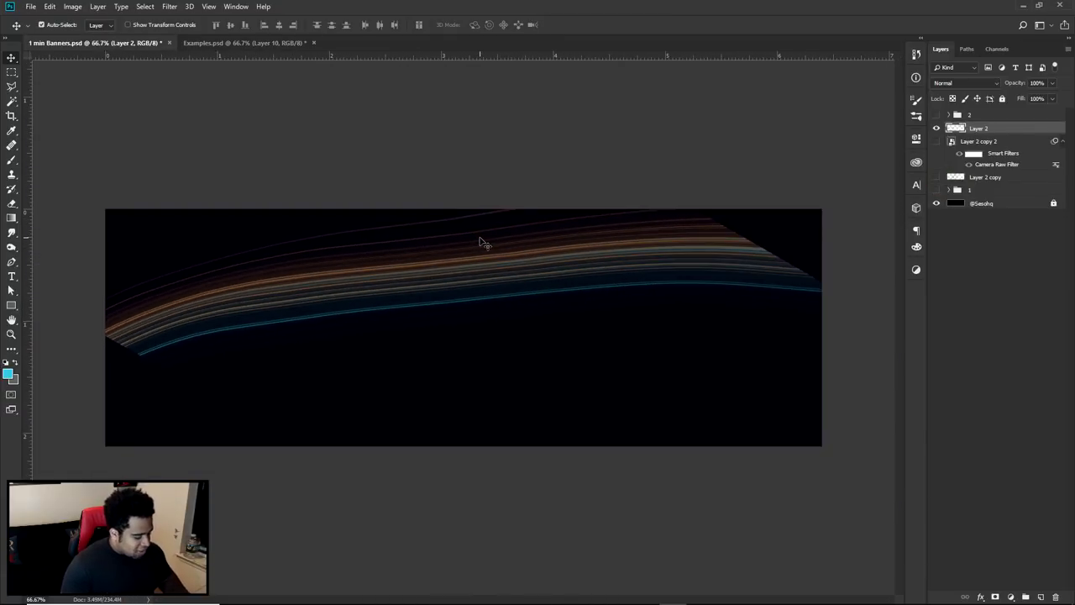
- Warp Layer 2 so its streaks extend past the banner's left and right edges and arch along the upper half
key(ctrl+t)
right_click(480, 240)
click(507, 308)
drag(641, 176, 799, 163)
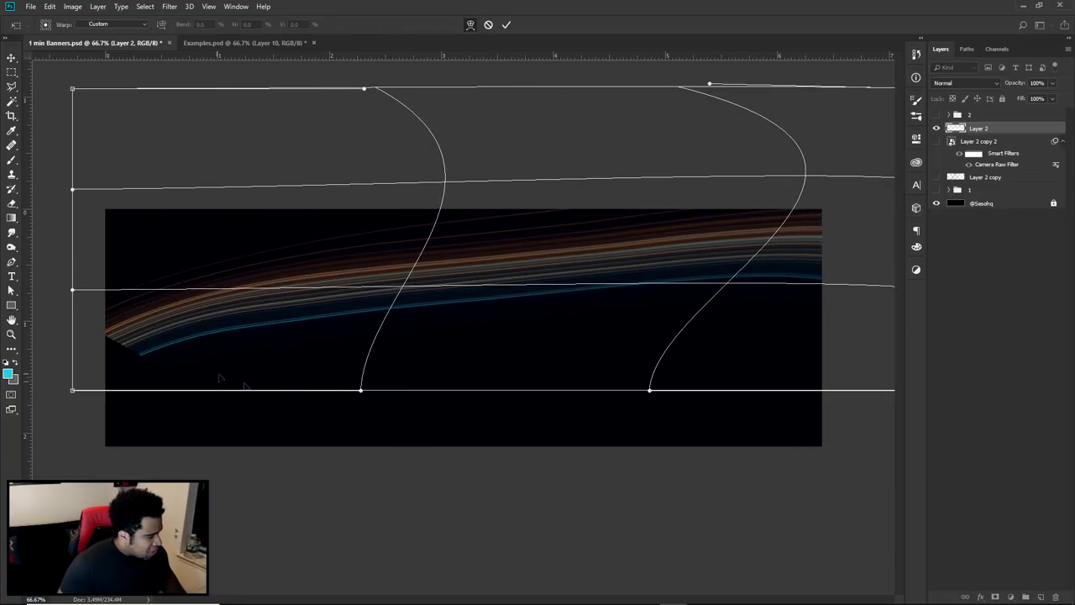
drag(364, 394, 201, 410)
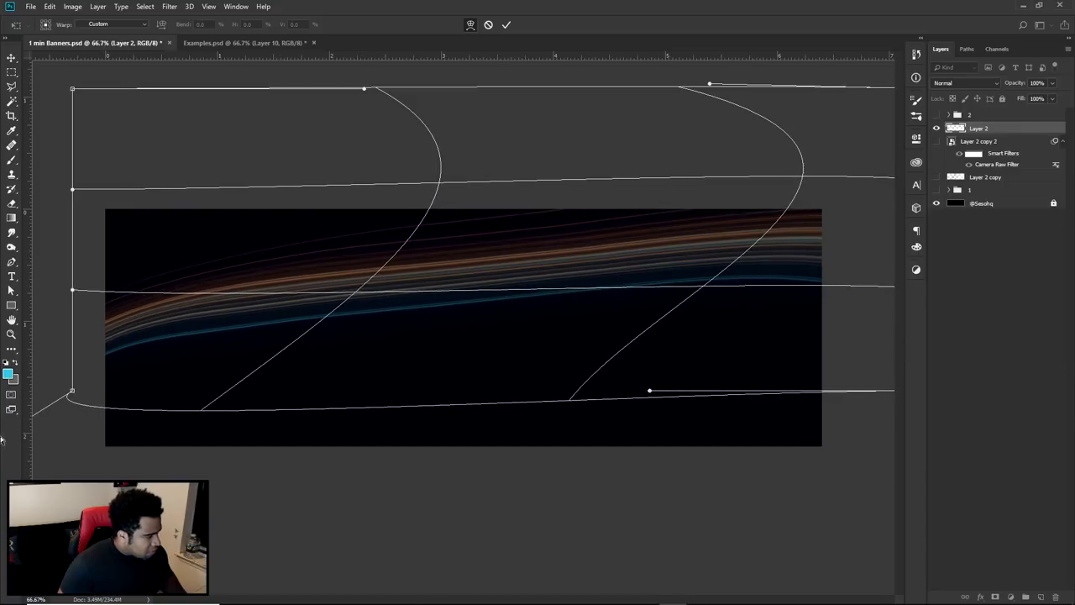
key(ctrl+z)
key(ctrl+z)
key(ctrl+z)
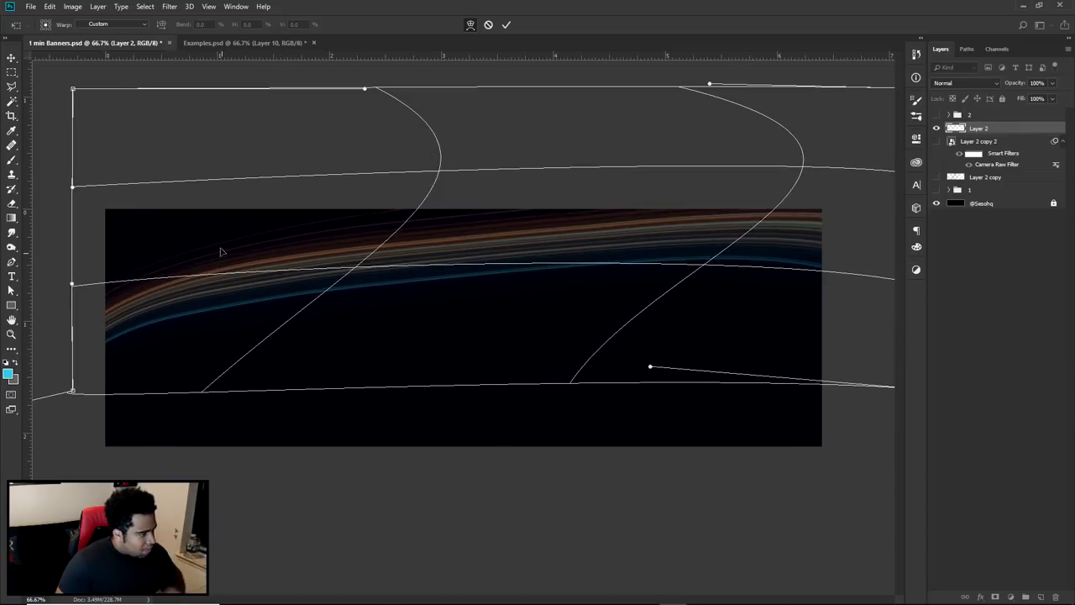
key(Return)
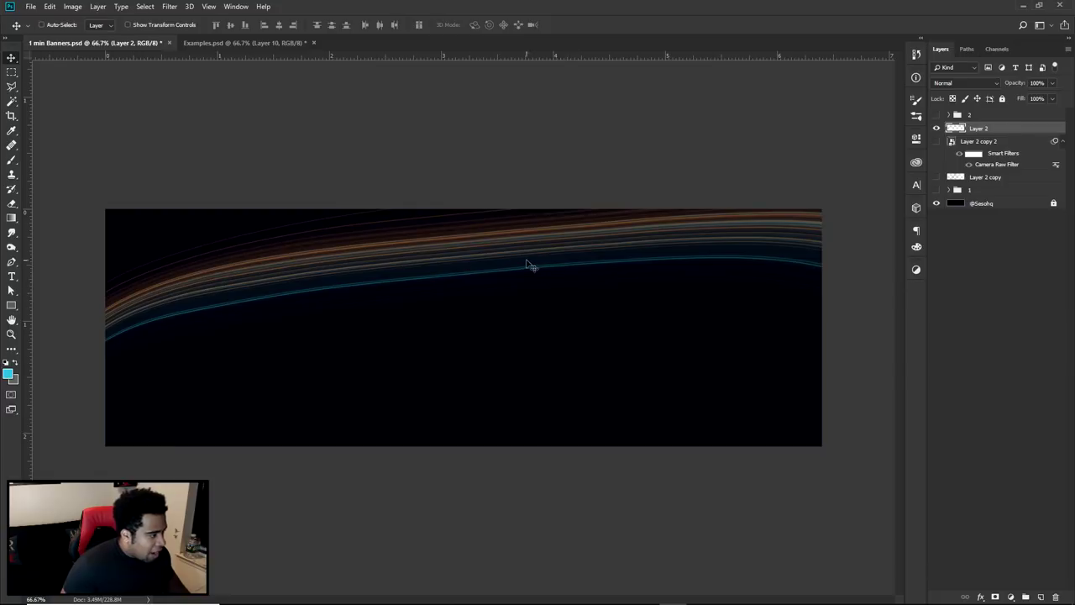
- Duplicate Layer 2's streaks, place the copy just below the originals in the banner, and stack it beneath Layer 2
mouse_move(634, 231)
mouse_down()
mouse_move(595, 281)
mouse_move(567, 274)
mouse_move(564, 286)
mouse_up()
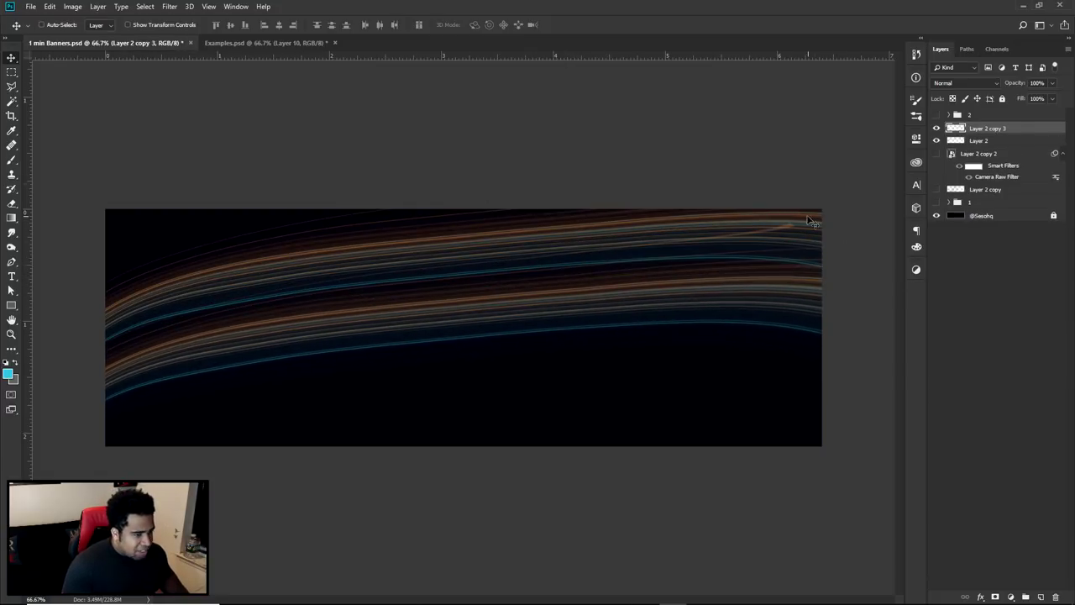
mouse_move(794, 232)
mouse_down()
mouse_move(600, 328)
mouse_move(805, 237)
mouse_up()
drag(773, 300, 751, 280)
key(e)
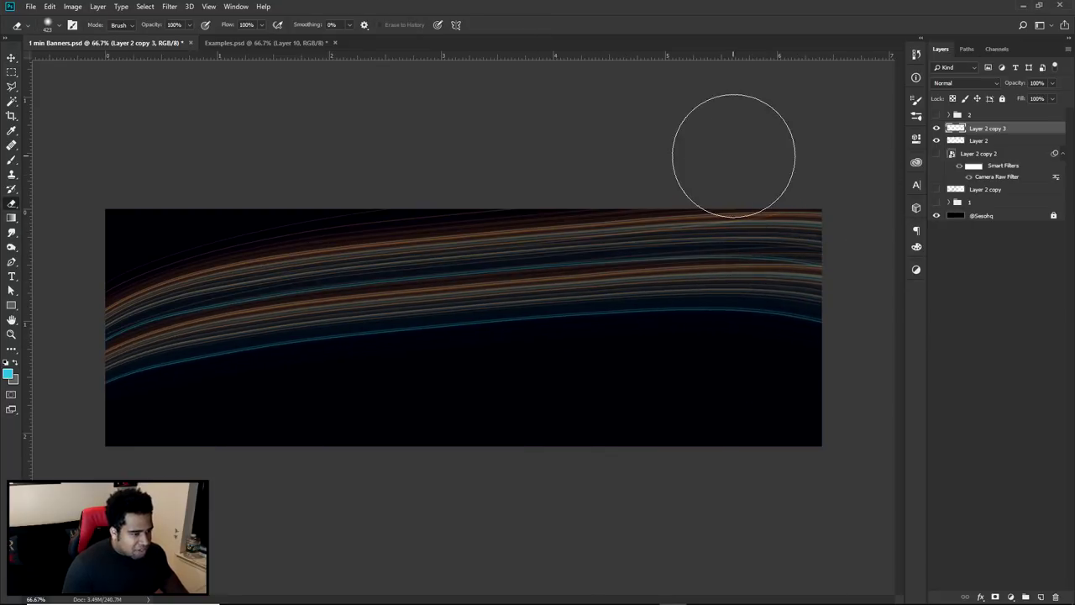
key(v)
drag(592, 252, 599, 264)
drag(687, 287, 676, 292)
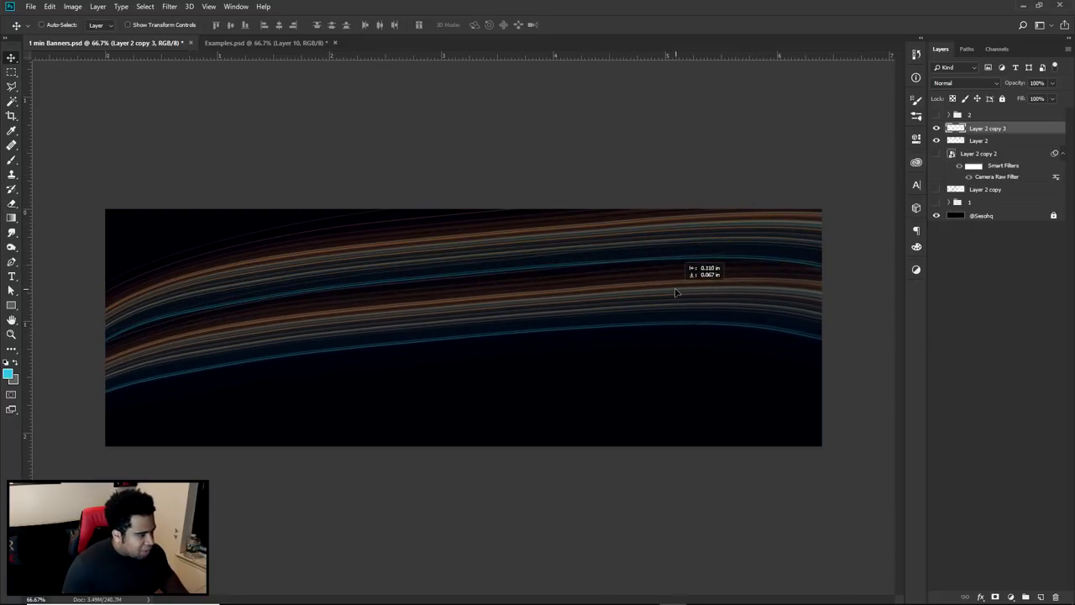
drag(999, 137, 998, 146)
drag(768, 281, 761, 277)
- Warp the copied streaks of Layer 2 copy 3 at both ends so they fan slightly away from the band above
key(ctrl+t)
right_click(720, 296)
click(746, 372)
drag(835, 381, 875, 265)
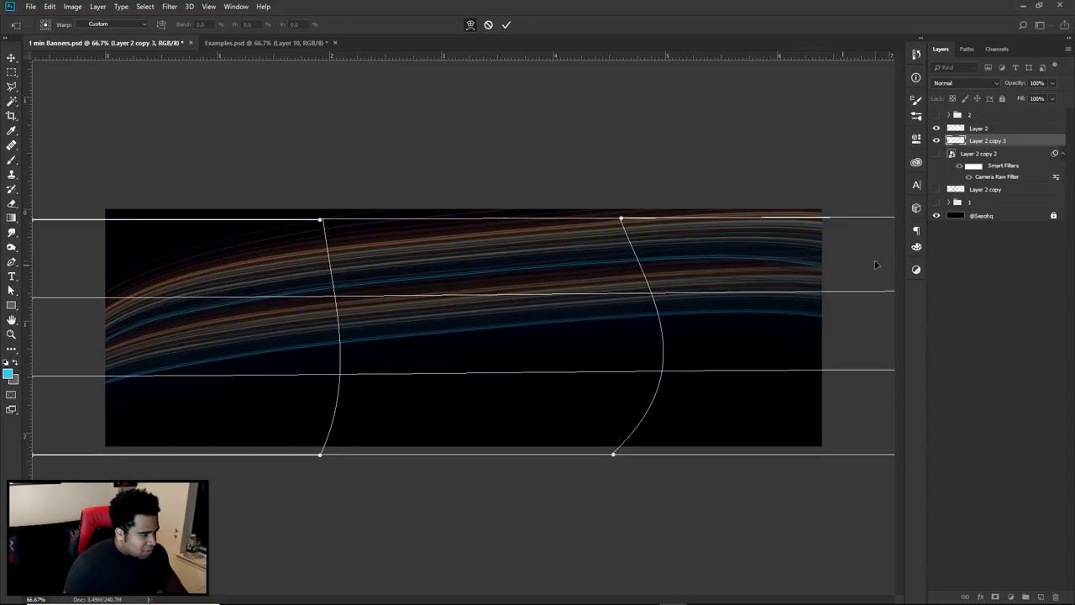
drag(166, 346, 130, 367)
key(Return)
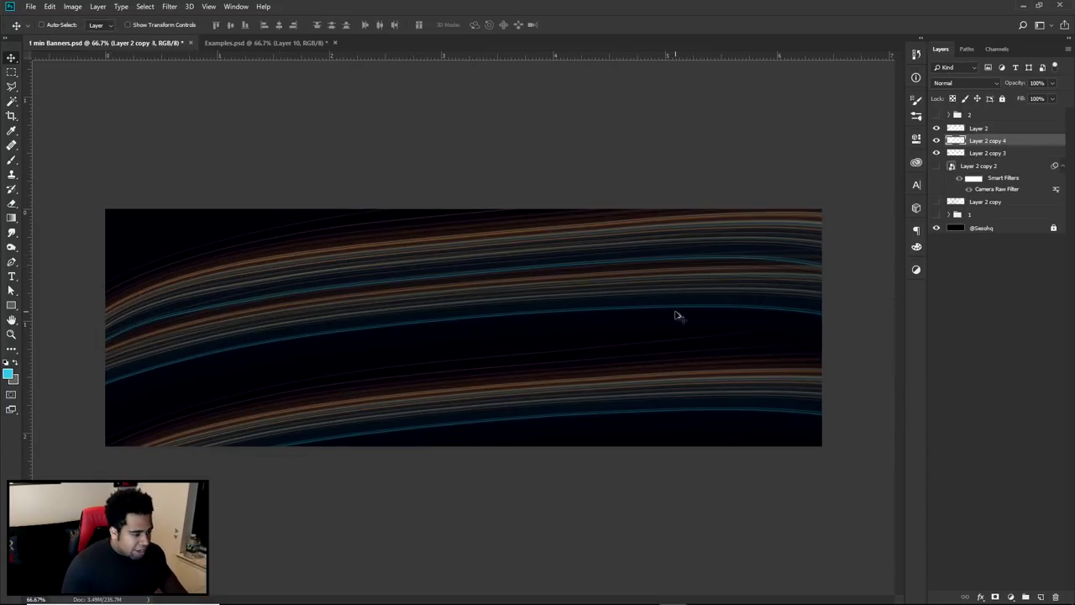
- Duplicate the lower streaks, rotate the copy by about half a turn and place it along the banner's bottom edge
key(ctrl+j)
key(ctrl+t)
drag(567, 206, 521, 478)
drag(619, 205, 696, 228)
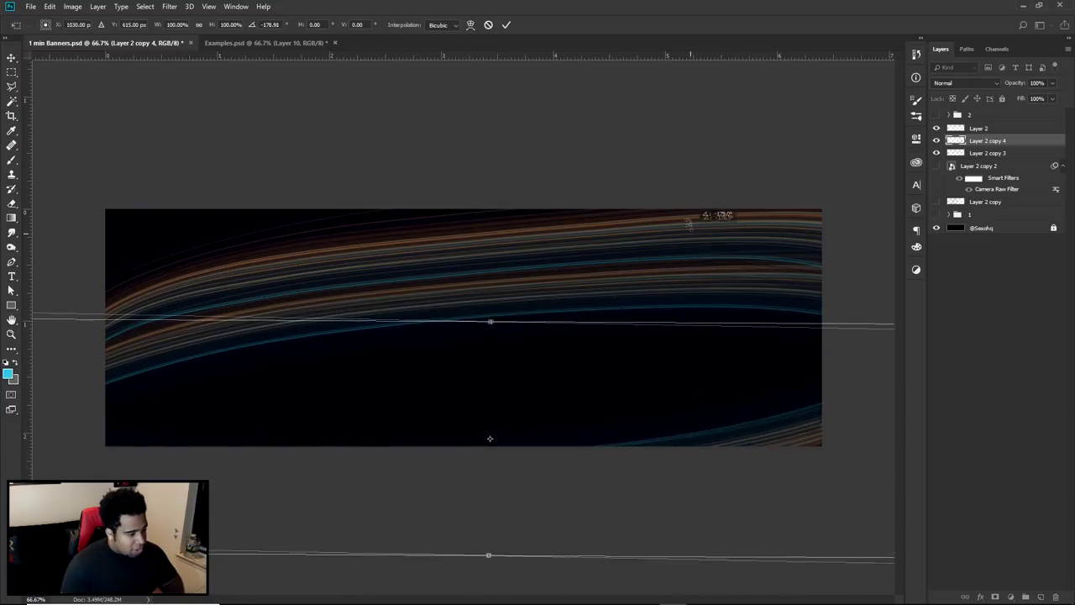
key(Return)
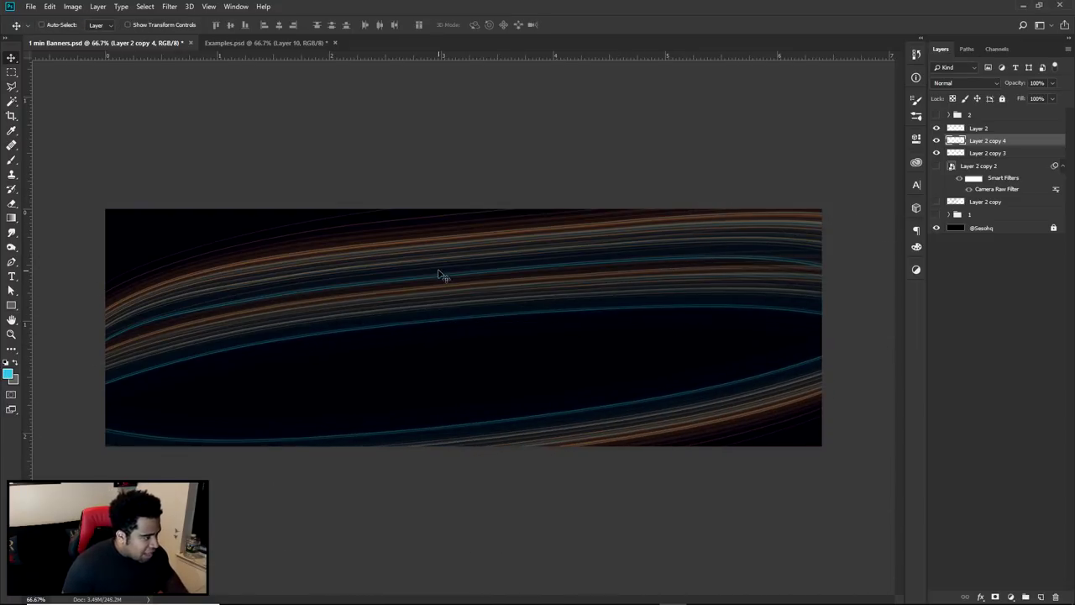
- Bring Layer 2 copy 4 above the other streak layers and shift Layer 2 and Layer 2 copy 3 up about 0.19 in
drag(983, 143, 983, 124)
click(983, 141)
shift+click(987, 153)
drag(540, 261, 526, 241)
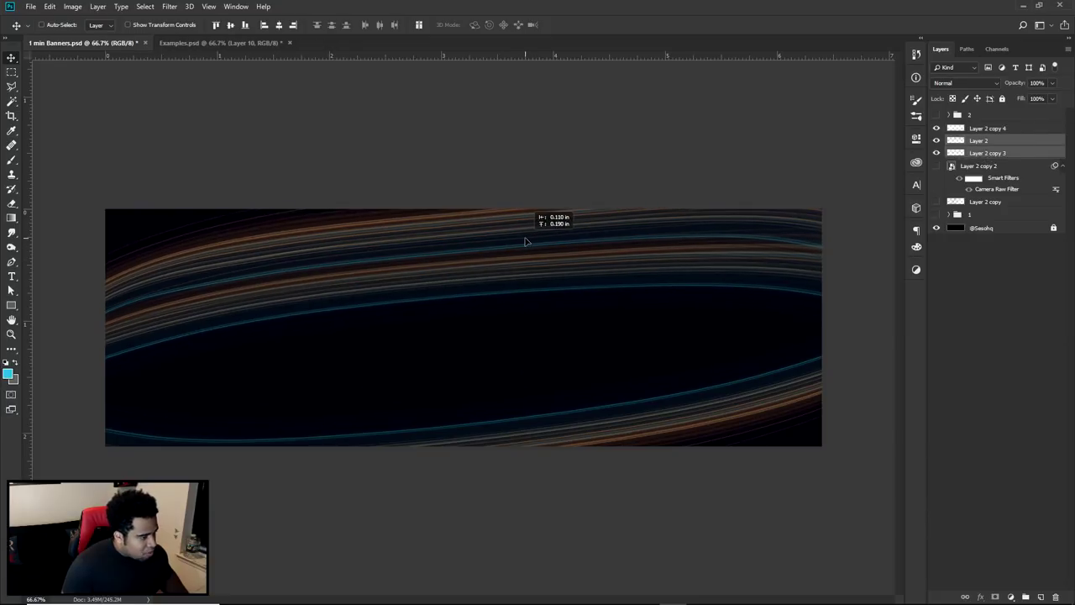
- Move Layer 2 copy 4 toward the banner's lower-right corner and warp its left end down out of the banner
drag(591, 363, 732, 415)
key(ctrl+t)
right_click(173, 403)
click(210, 472)
drag(141, 424, 125, 457)
key(Return)
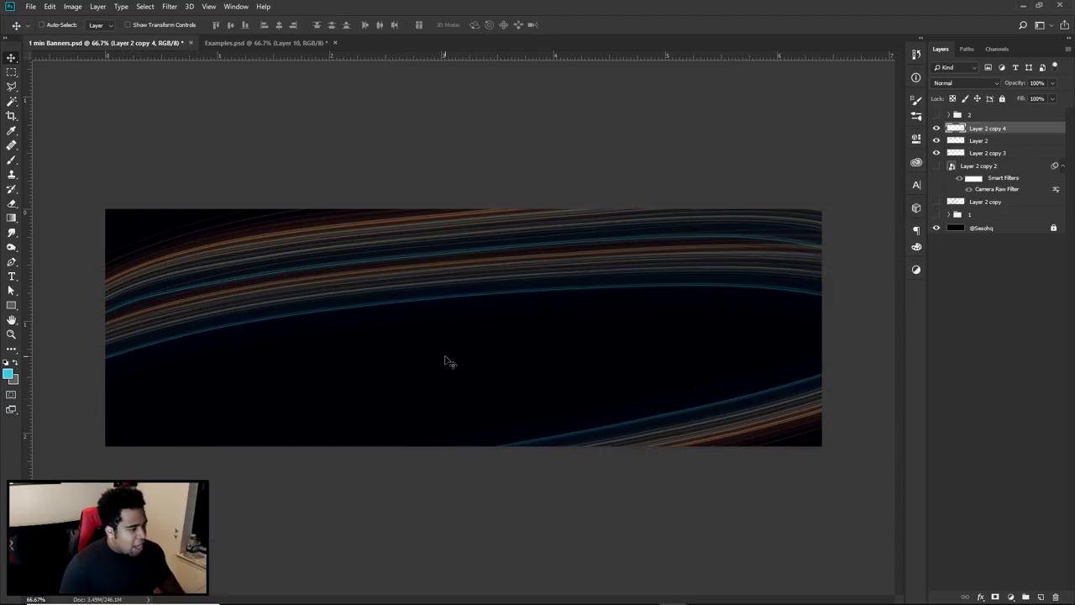
- Merge a copy of the three streak layers and the black background into a new layer and convert it to a smart object
key(ctrl+minus)
key(ctrl+minus)
key(ctrl+plus)
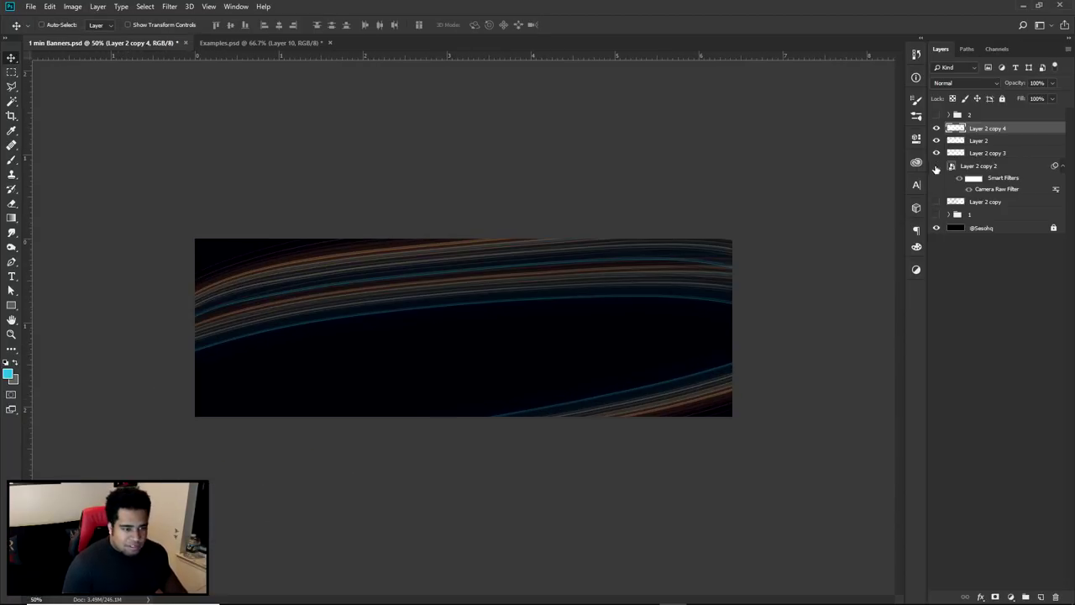
shift+click(1002, 155)
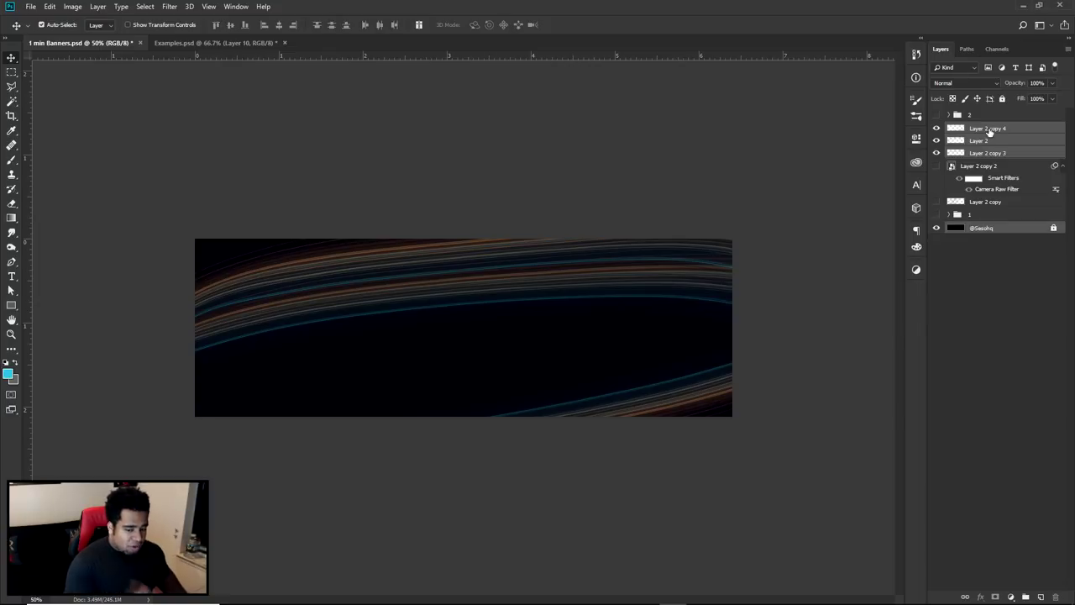
key(ctrl+alt+e)
key(ctrl+plus)
key(ctrl+plus)
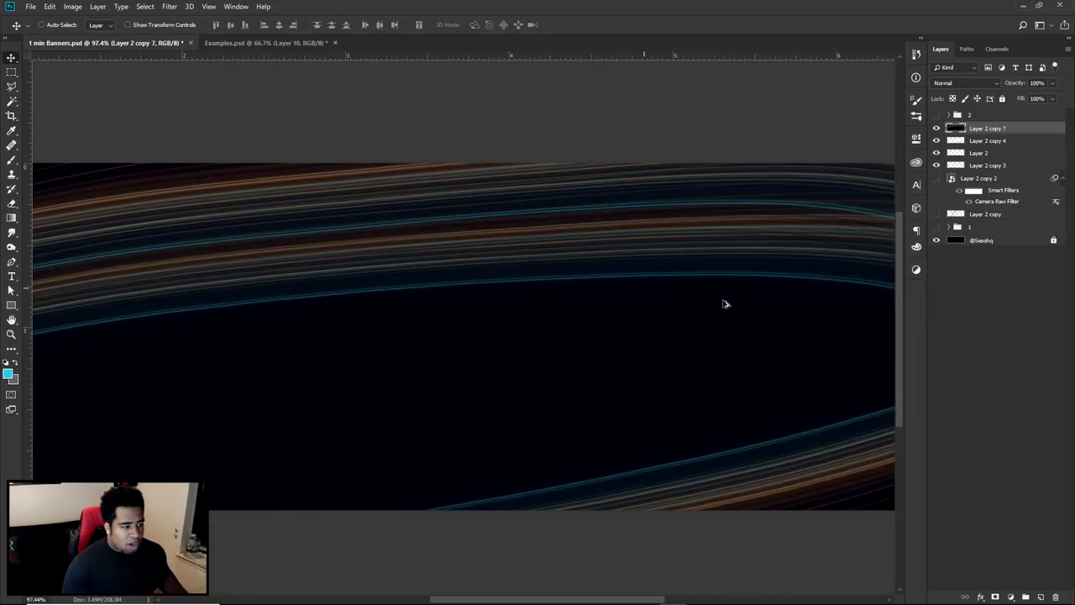
key(ctrl+minus)
mouse_move(484, 250)
mouse_down()
mouse_move(554, 287)
mouse_move(508, 162)
mouse_move(440, 285)
mouse_move(671, 246)
mouse_up()
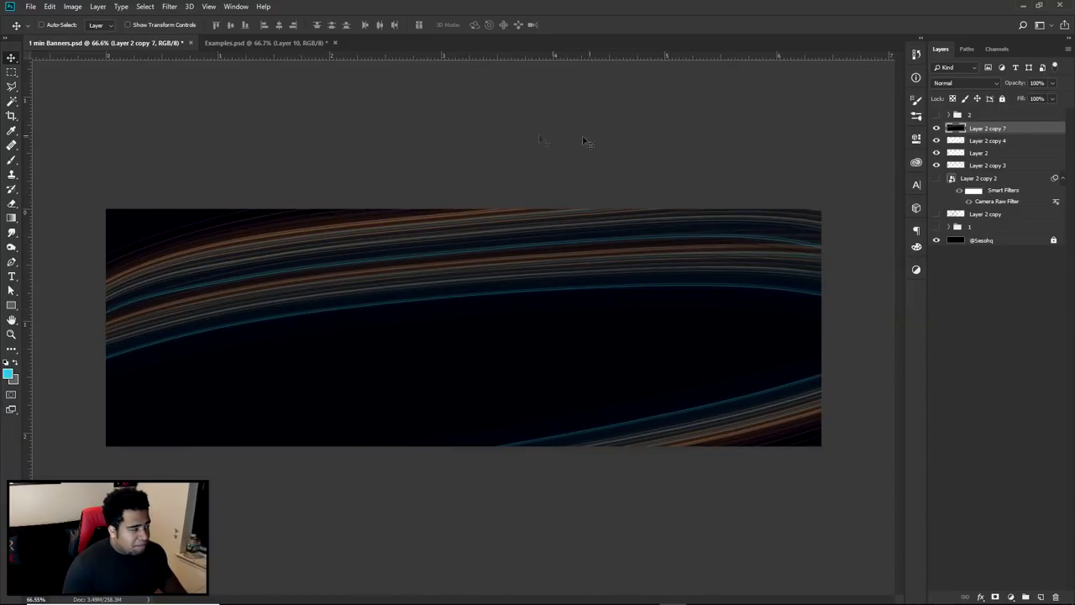
right_click(989, 129)
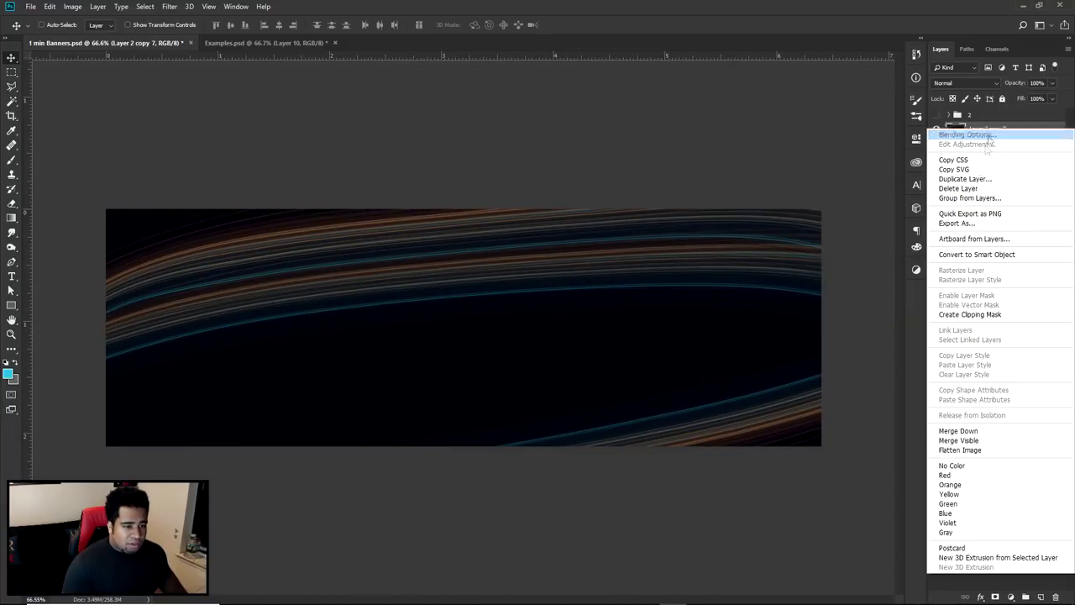
click(990, 254)
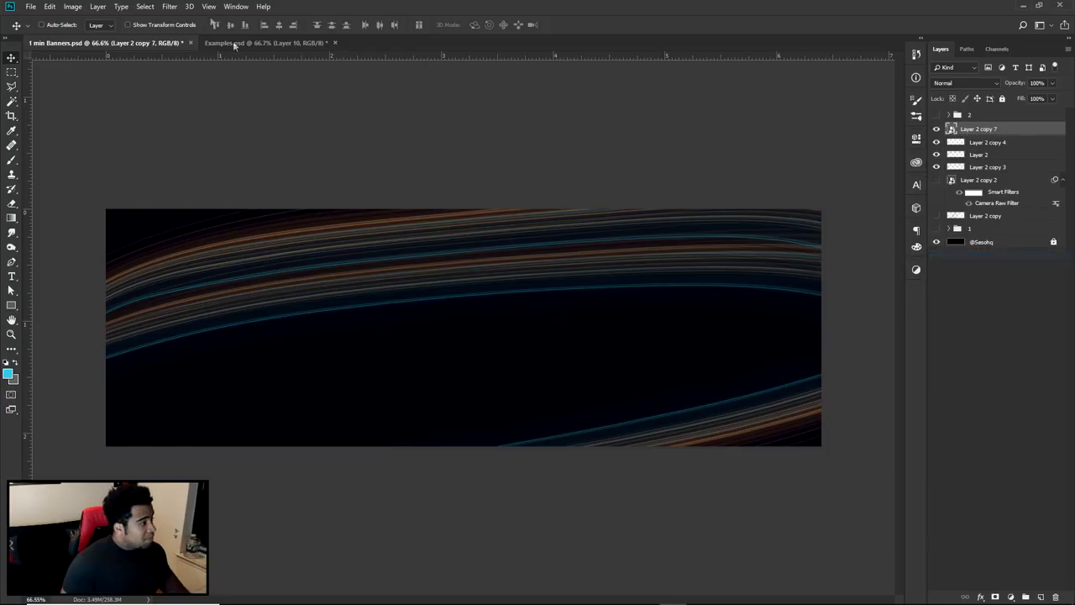
- Start the Camera Raw Filter on the merged smart object with a before/after view, and set Clarity to +23 and Dehaze to +33
click(169, 6)
click(192, 74)
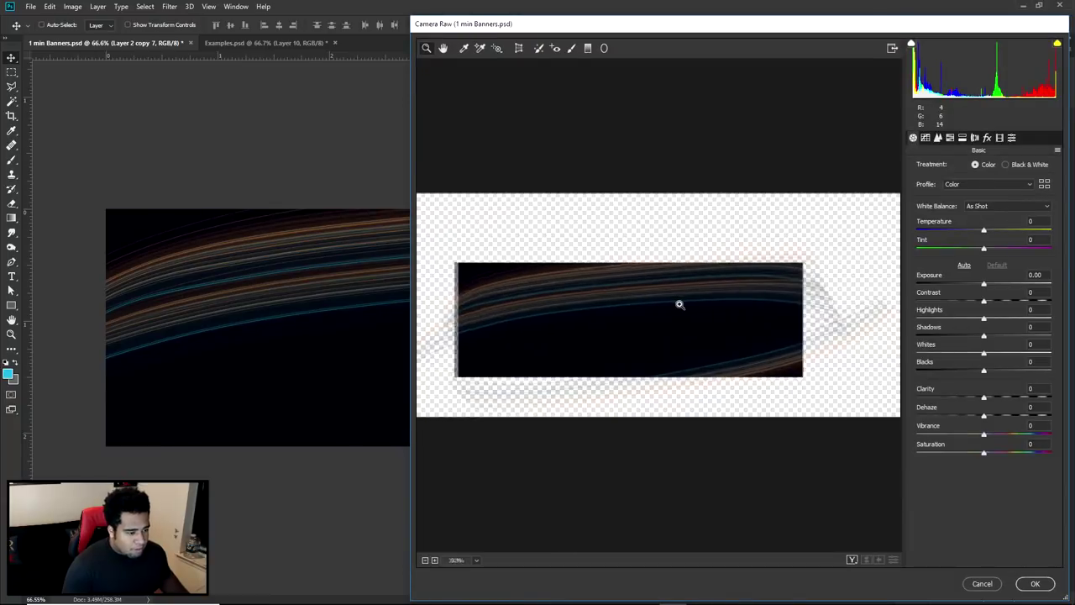
click(851, 561)
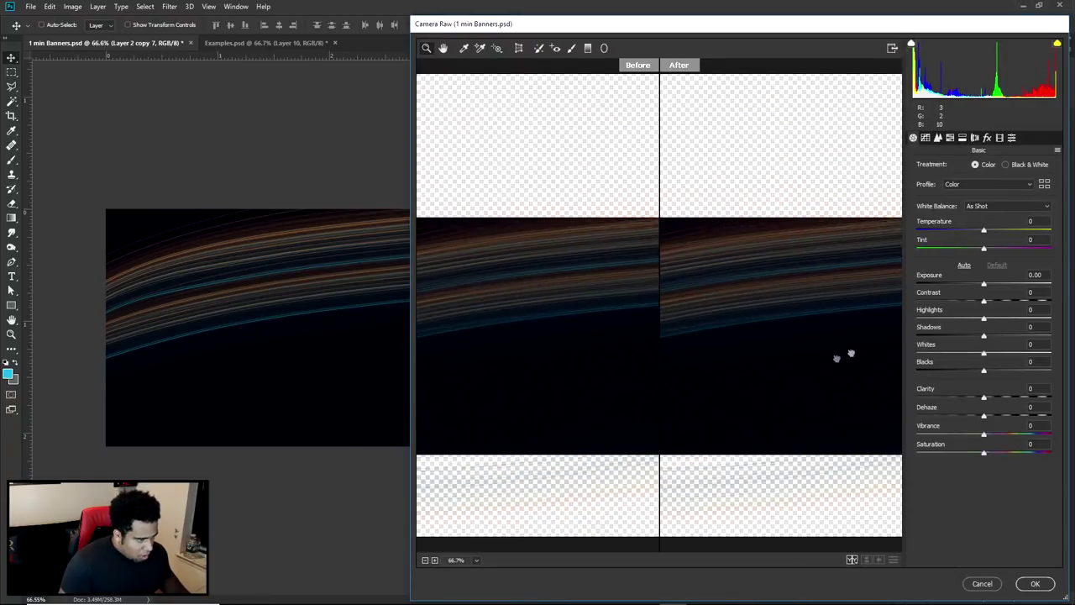
drag(988, 395, 1006, 416)
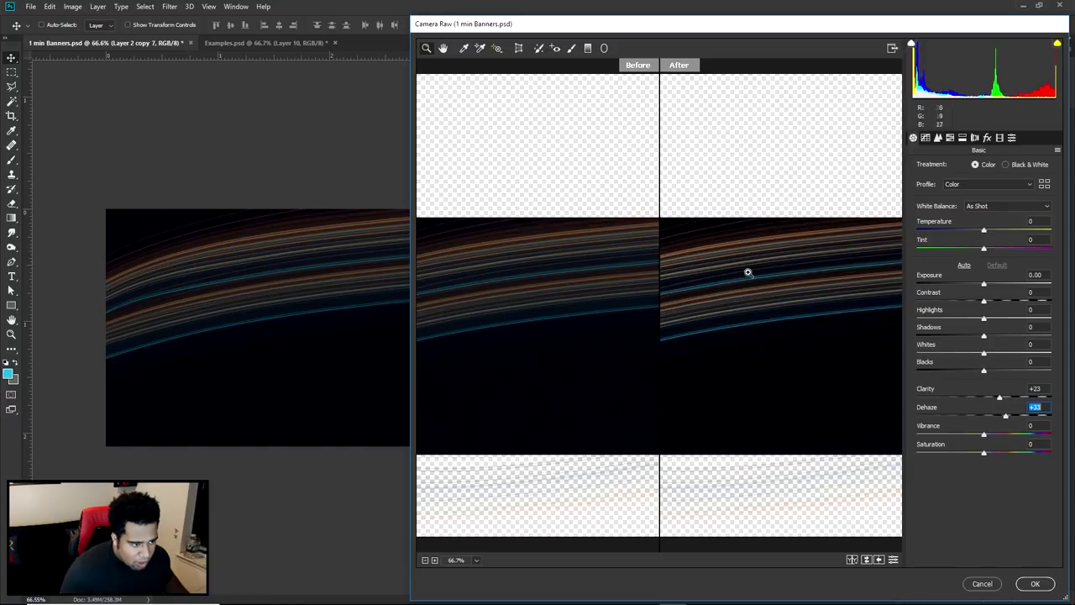
- Set Vibrance to +28, Saturation to +11, Highlights to +13, Shadows to +11, Whites to +53 and Blacks to -7
drag(752, 271, 850, 285)
drag(987, 436, 1013, 453)
drag(853, 405, 665, 380)
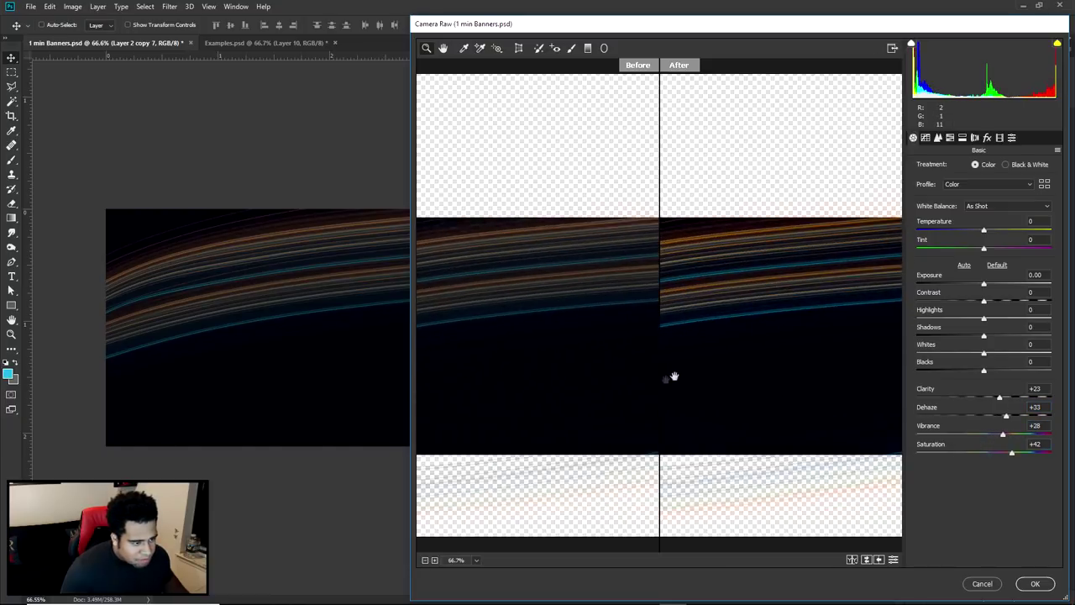
mouse_move(1010, 453)
mouse_down()
mouse_move(980, 454)
mouse_move(992, 453)
mouse_up()
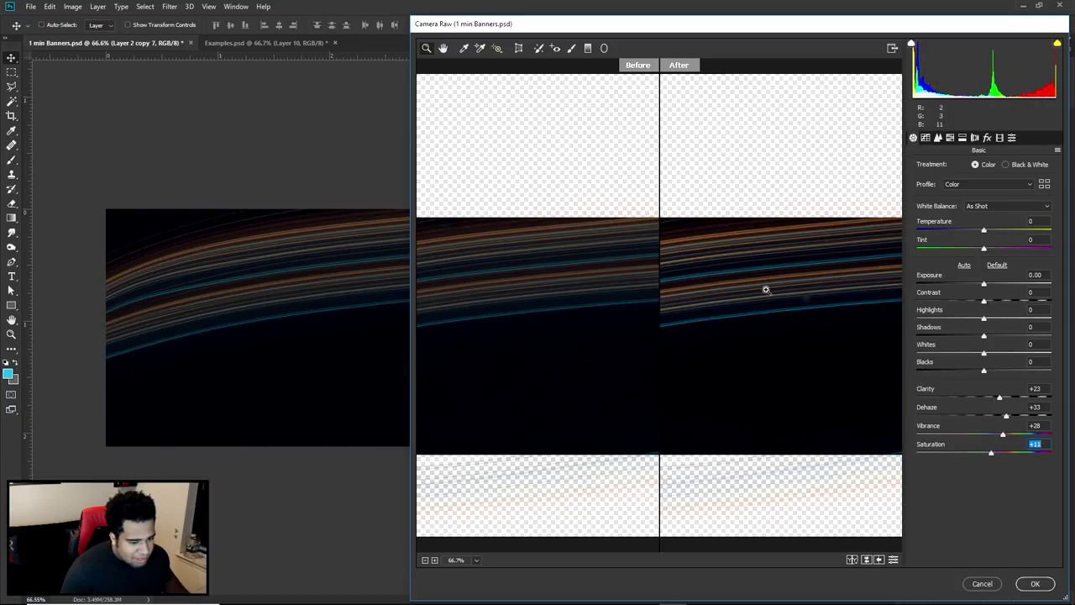
drag(974, 376, 994, 317)
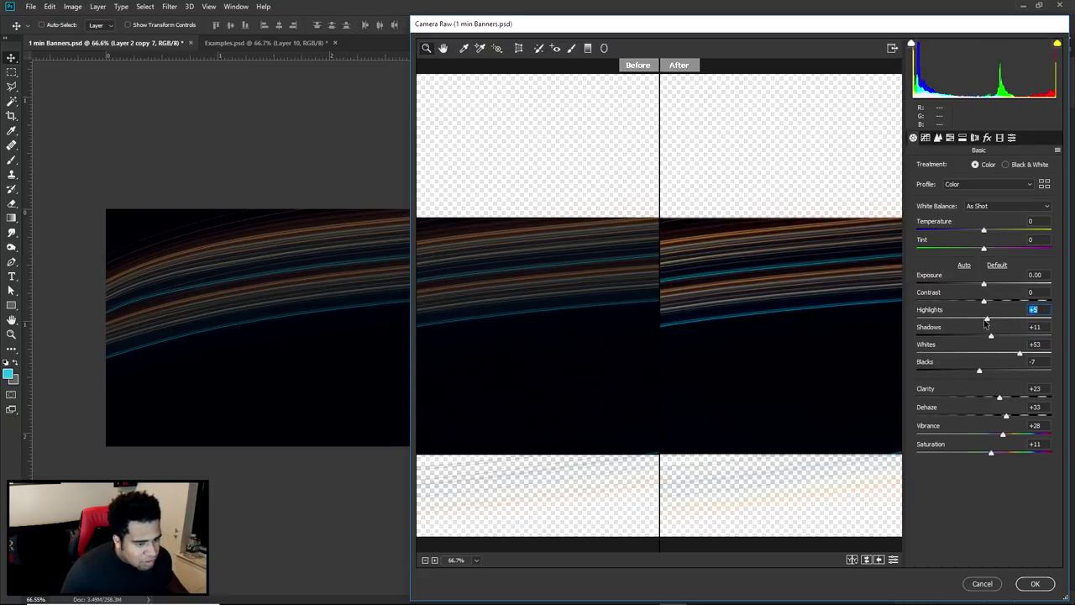
click(845, 291)
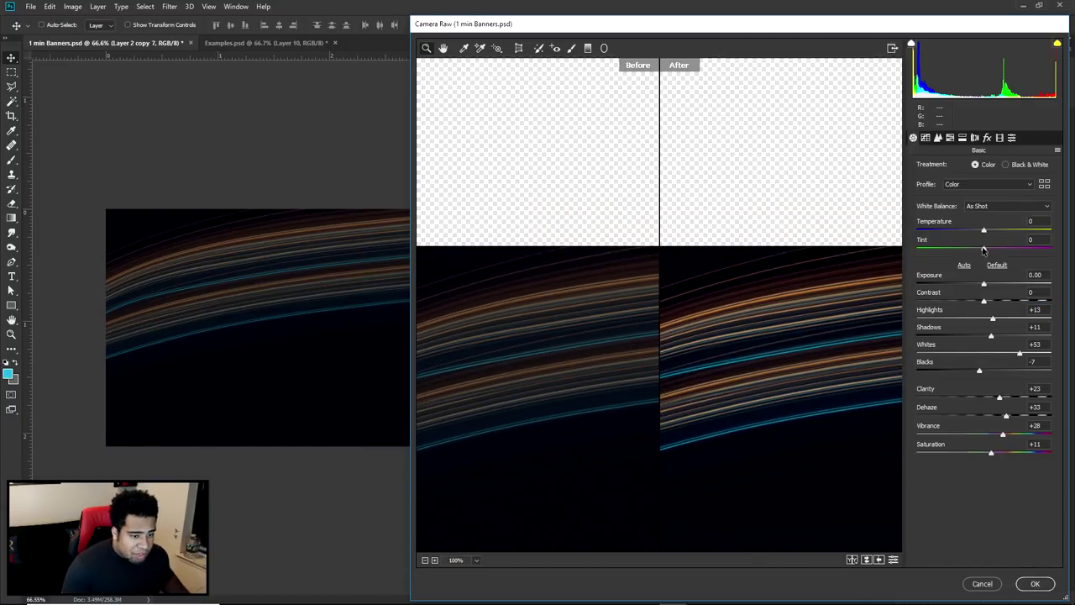
- Set Temperature to +28 and Tint to +74, and apply the Camera Raw adjustments
drag(936, 231, 1003, 232)
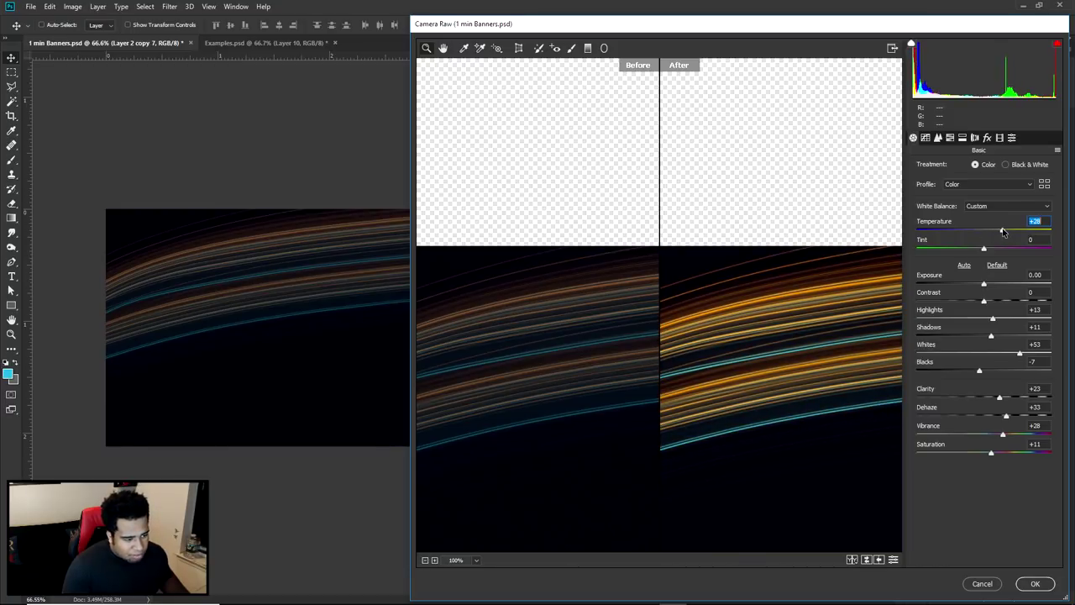
drag(768, 356, 733, 429)
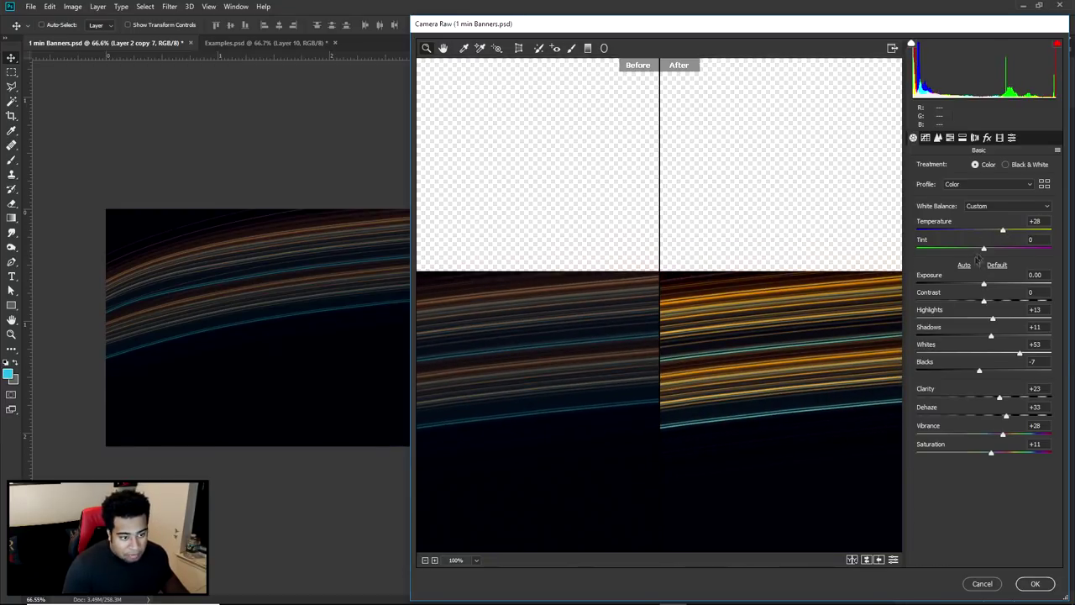
mouse_move(983, 251)
mouse_down()
mouse_move(945, 256)
mouse_move(1035, 259)
mouse_up()
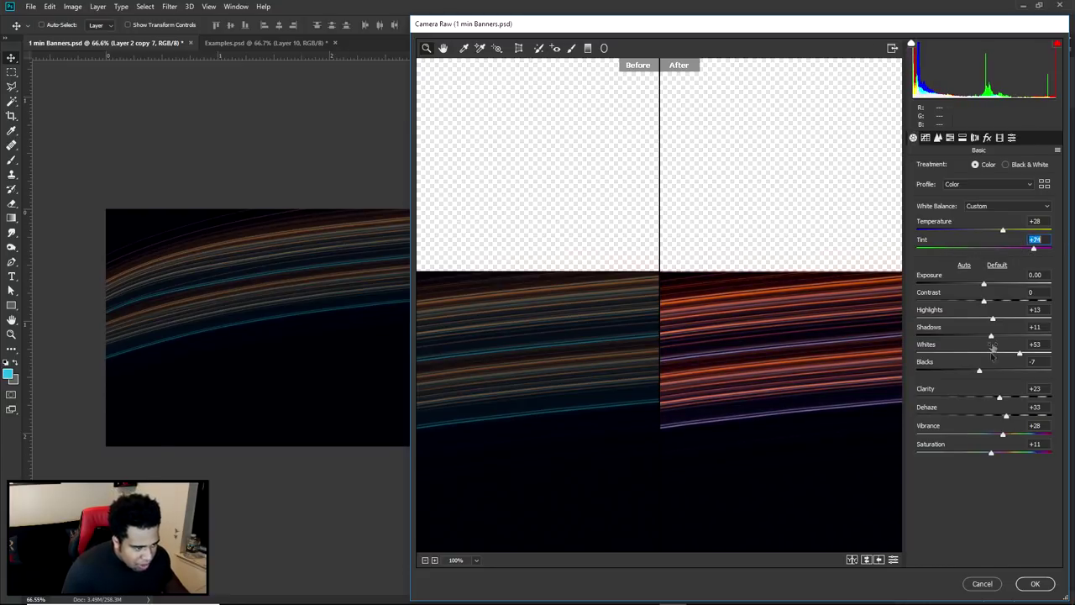
click(1035, 584)
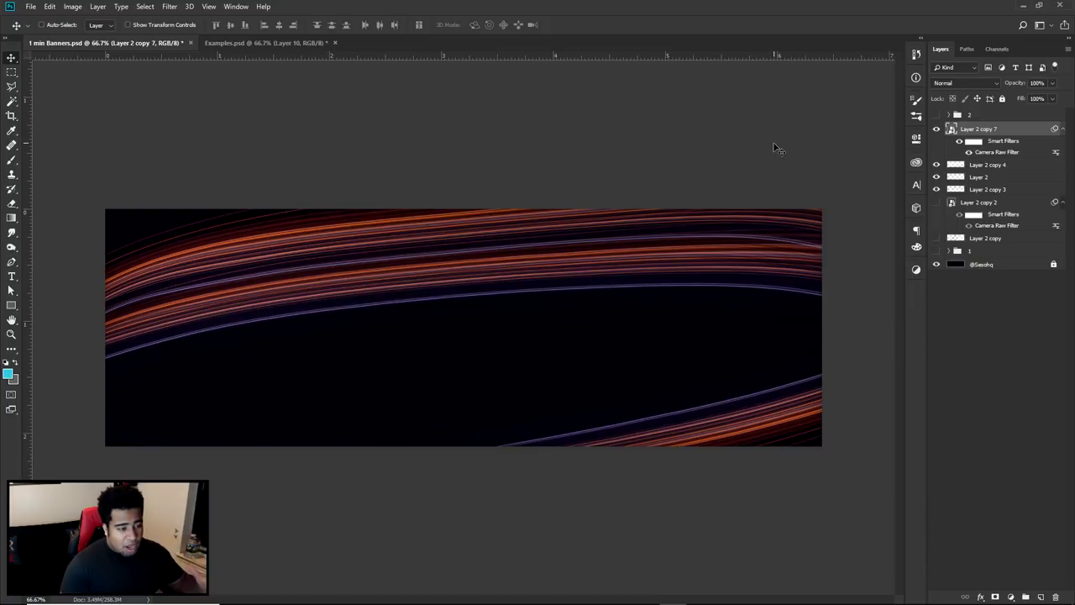
- Group all layers from Layer 2 copy 7 down to Layer 2 copy
shift+click(988, 204)
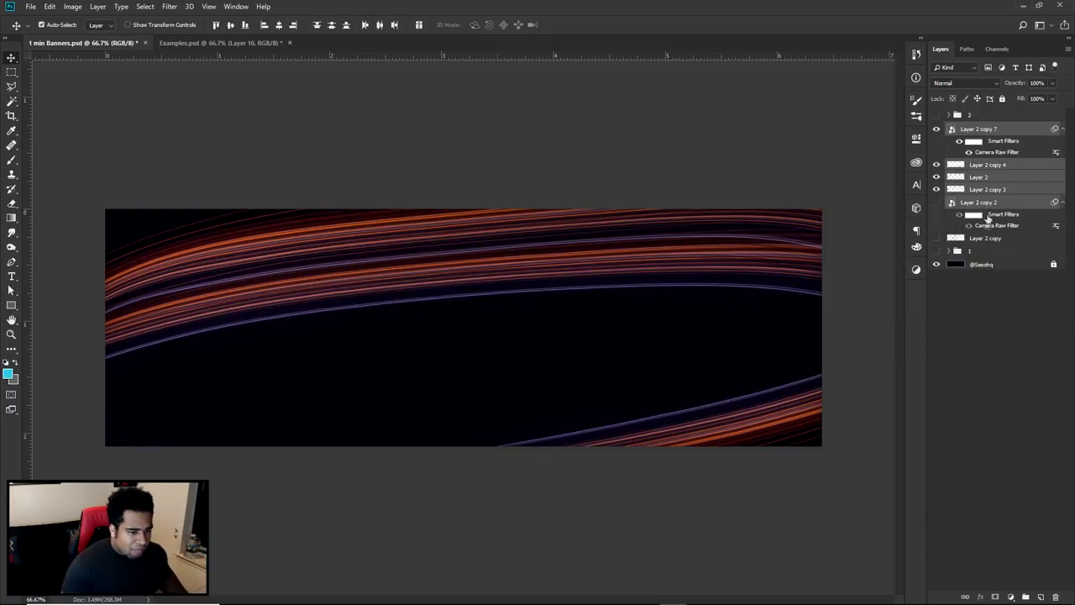
shift+click(987, 238)
key(ctrl+g)
- Compare the new streak banner with the banner in group 2 by switching the groups' visibility, ending on the new one
click(937, 129)
click(936, 115)
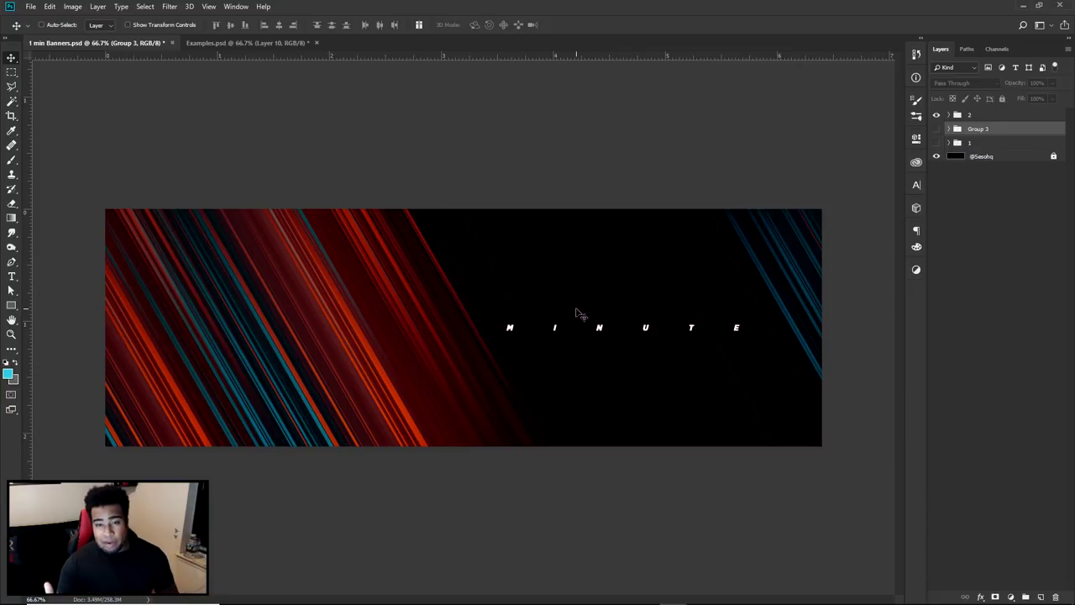
click(937, 115)
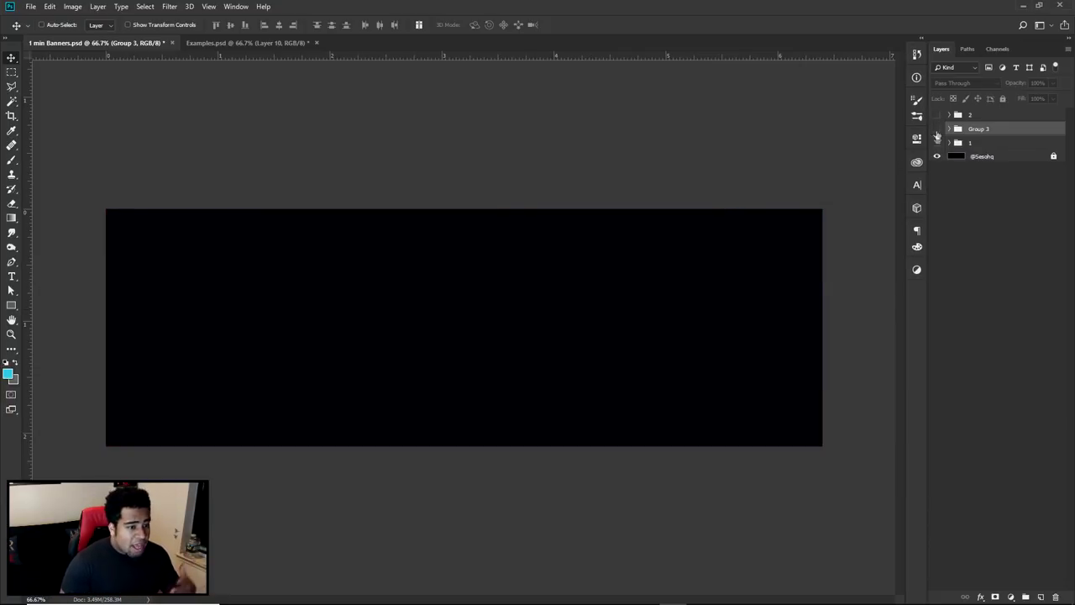
click(937, 130)
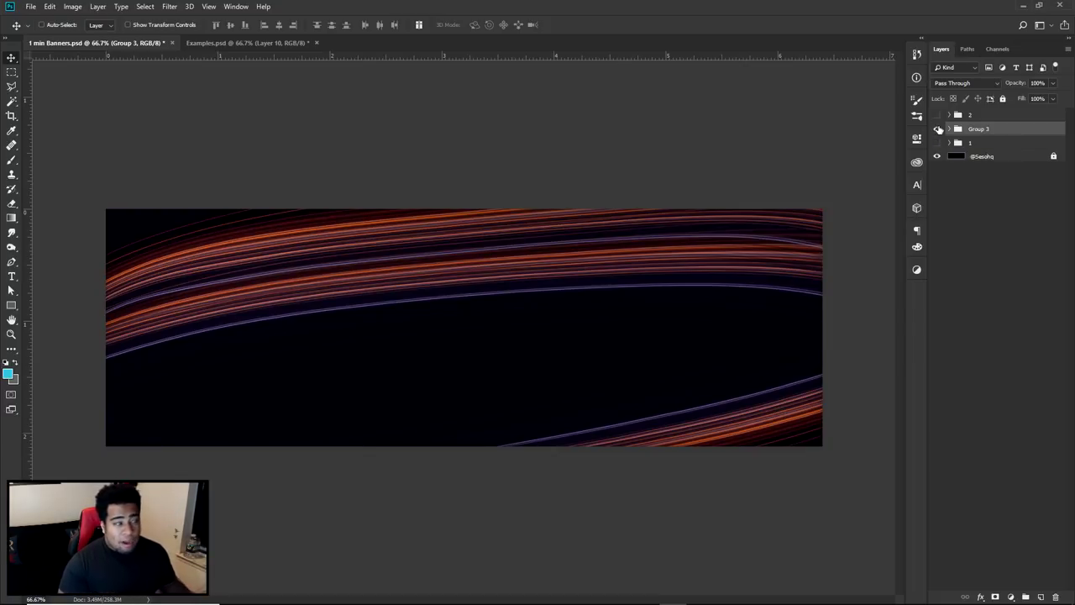
click(145, 6)
mouse_move(169, 9)
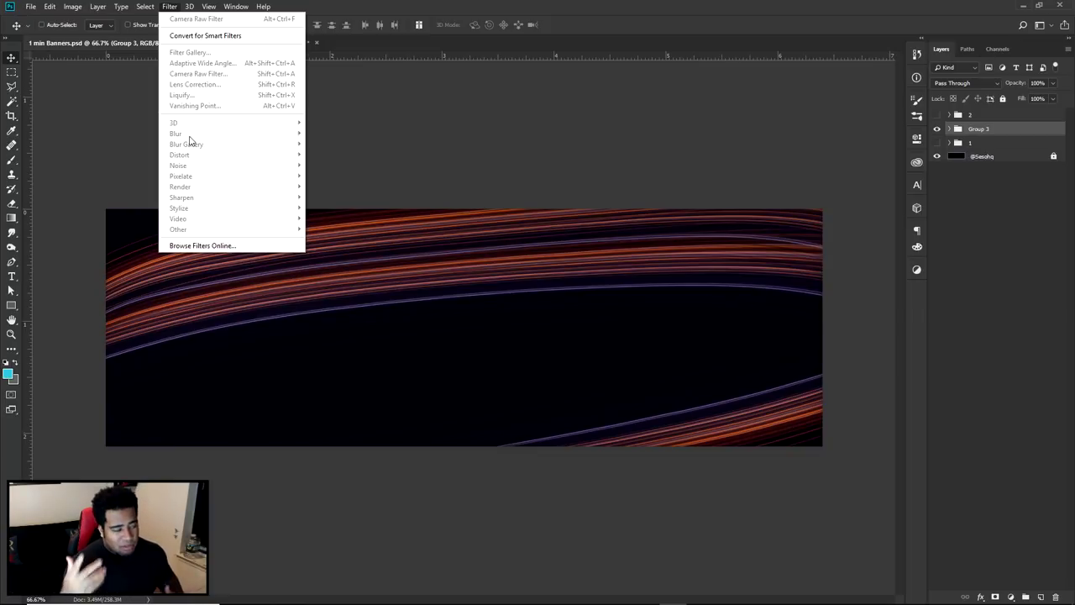
click(555, 253)
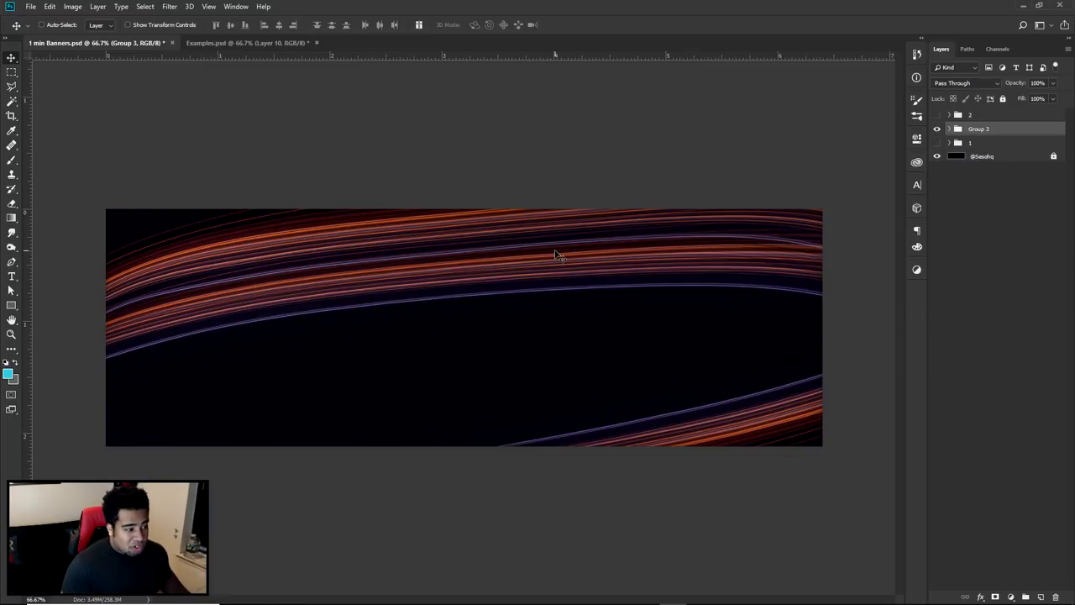